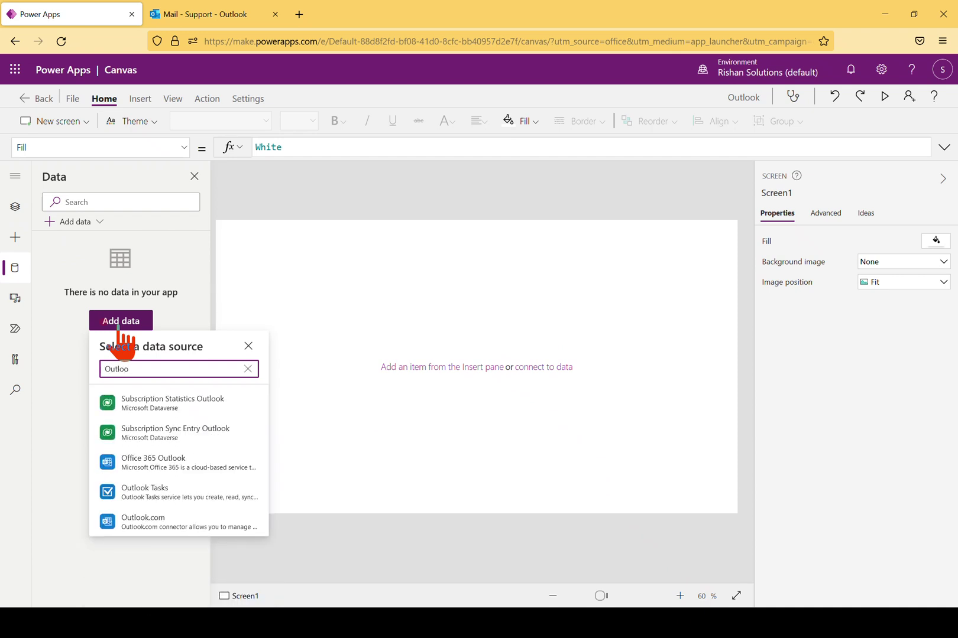
# Browse the Office 365 Outlook data sources, then close the picker without adding any
pyautogui.moveTo(165, 473)
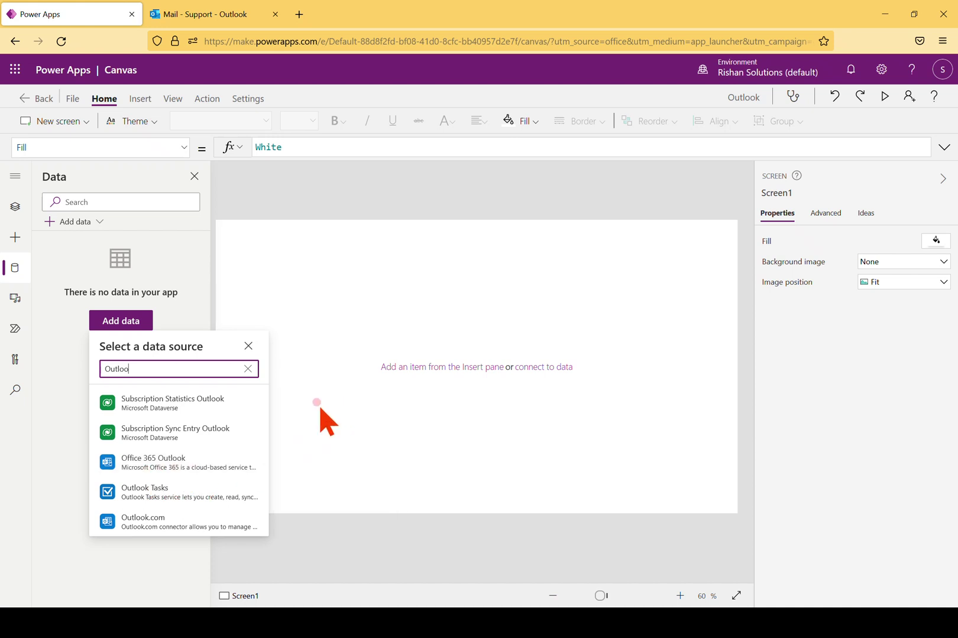
pyautogui.moveTo(231, 466)
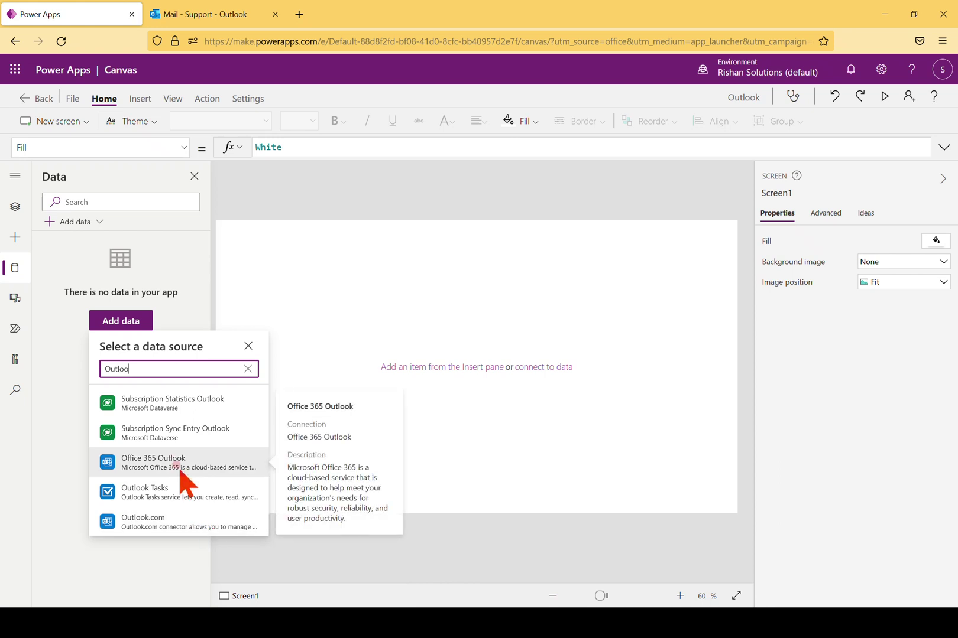
pyautogui.click(248, 346)
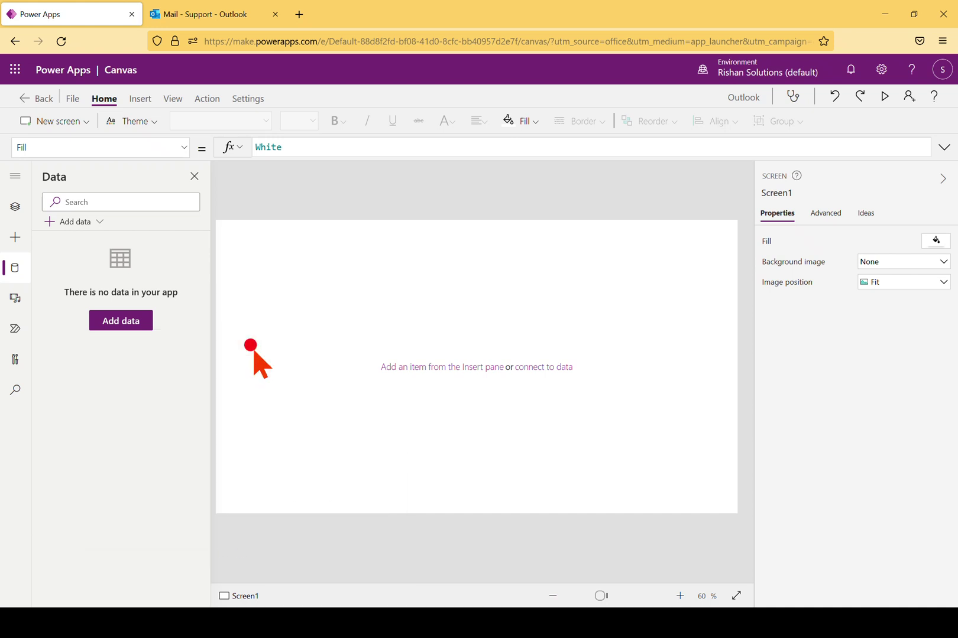
# Add Screen2 from the Email template, bringing in Office365Outlook, Office365Users and MyPeople
pyautogui.click(86, 126)
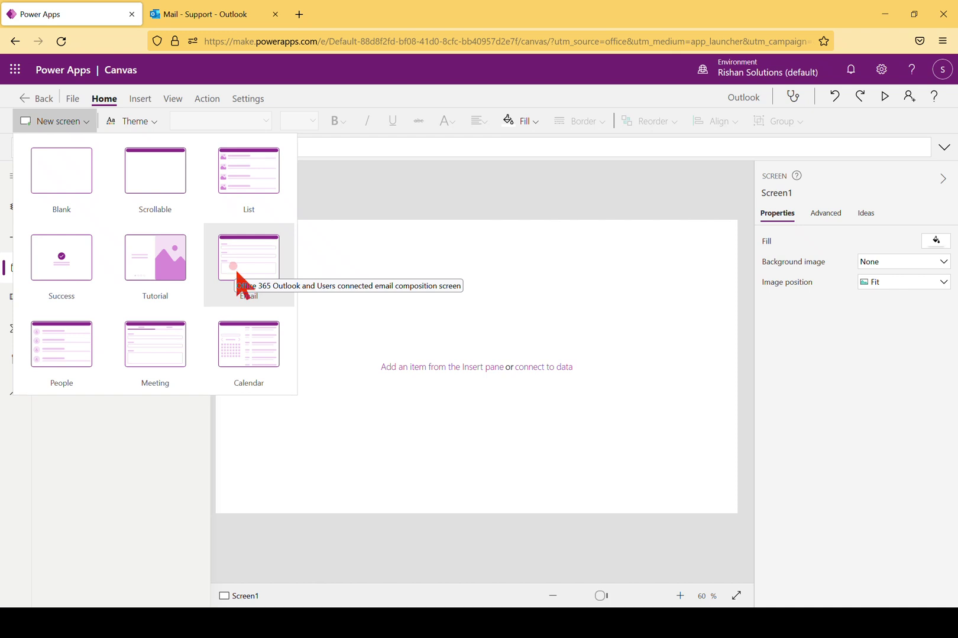
pyautogui.click(250, 282)
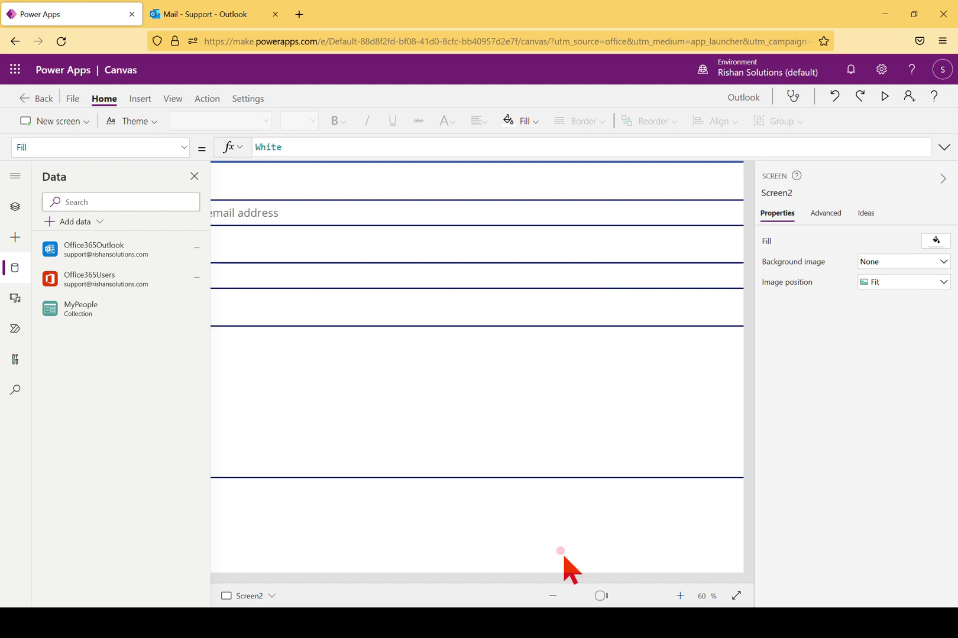
# Check the Email screen and its data connections, then run the app in preview
pyautogui.click(553, 596)
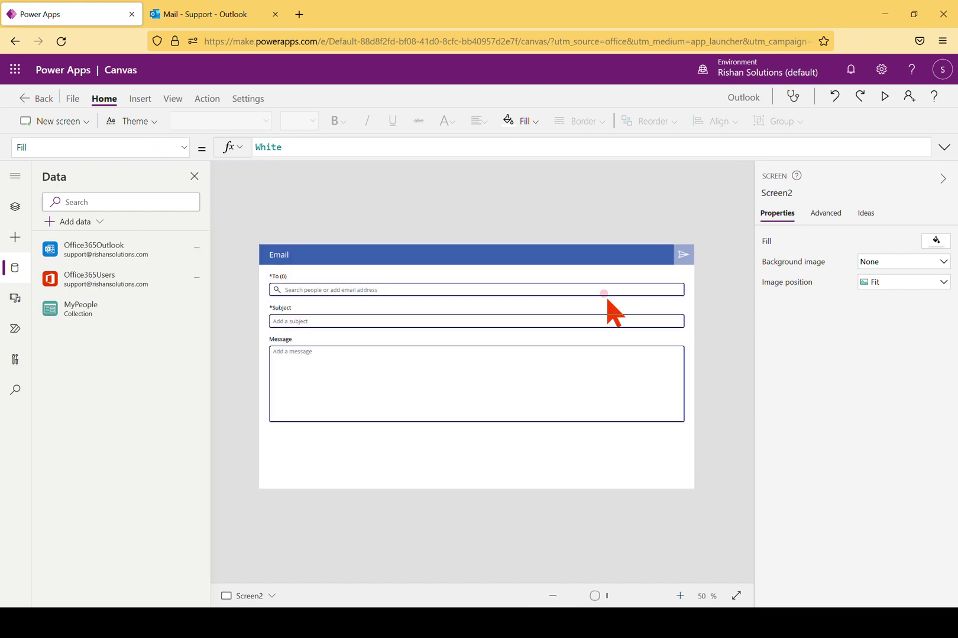
pyautogui.click(680, 598)
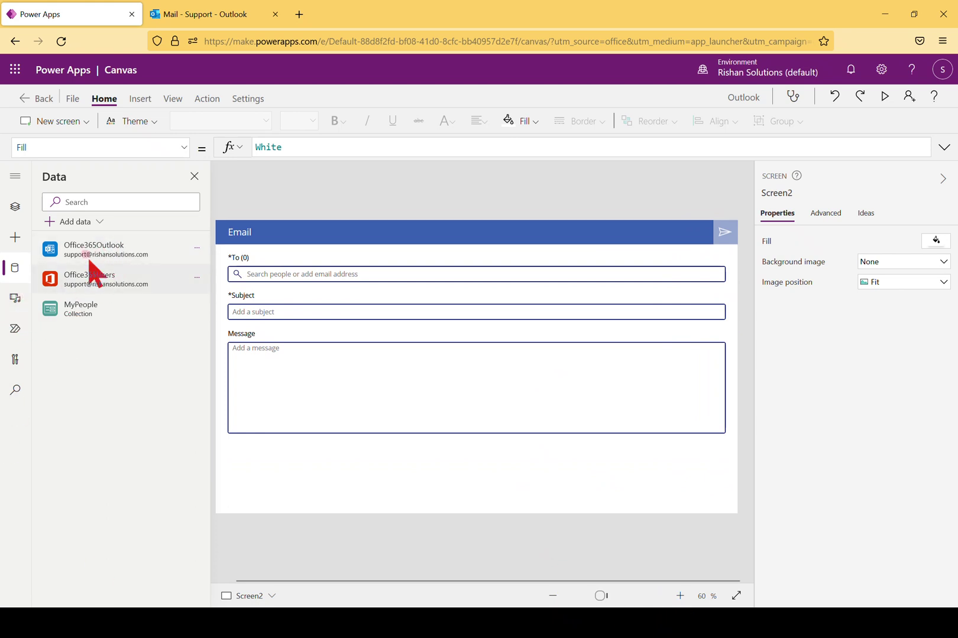
pyautogui.moveTo(105, 260)
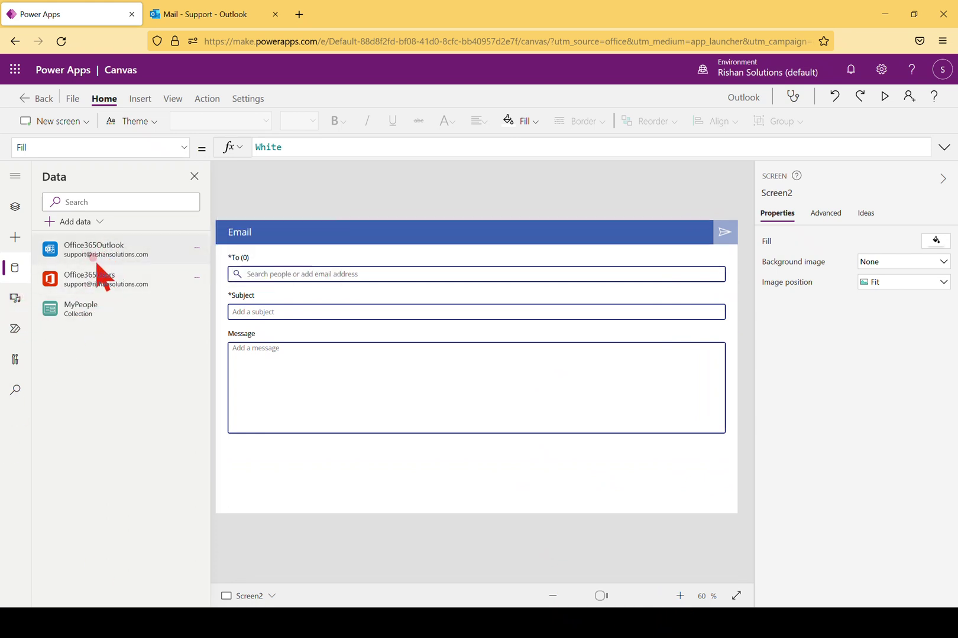
pyautogui.moveTo(112, 314)
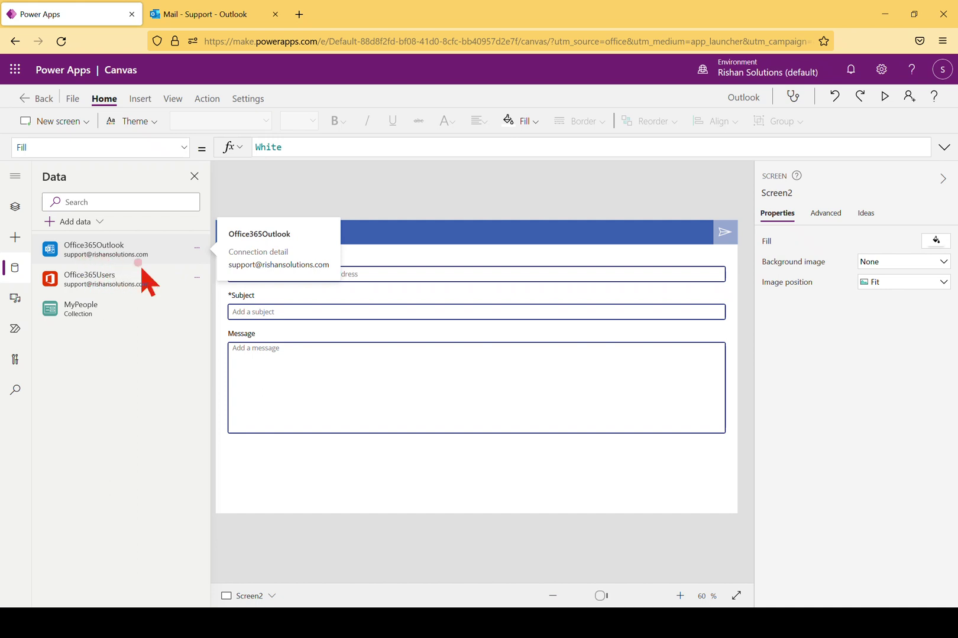
pyautogui.moveTo(150, 273)
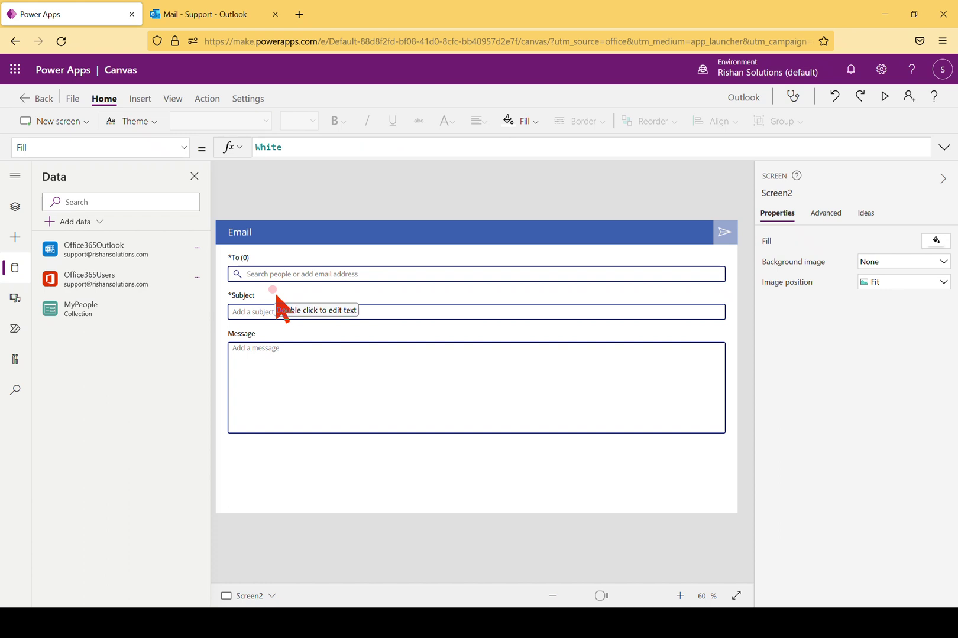
pyautogui.click(884, 96)
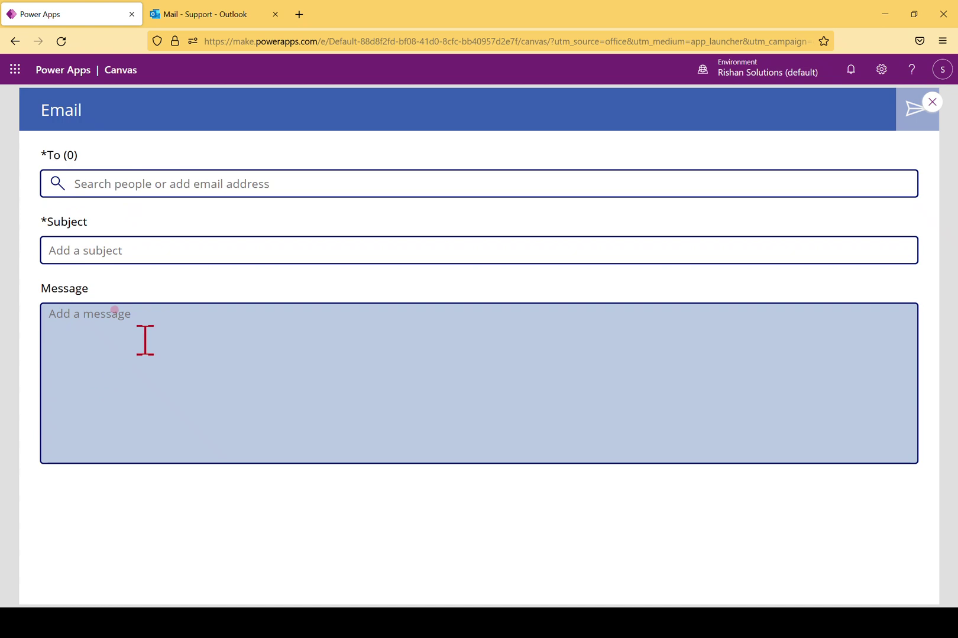
# Address the email to Support with subject 'This email Sending for Demo'
pyautogui.click(189, 186)
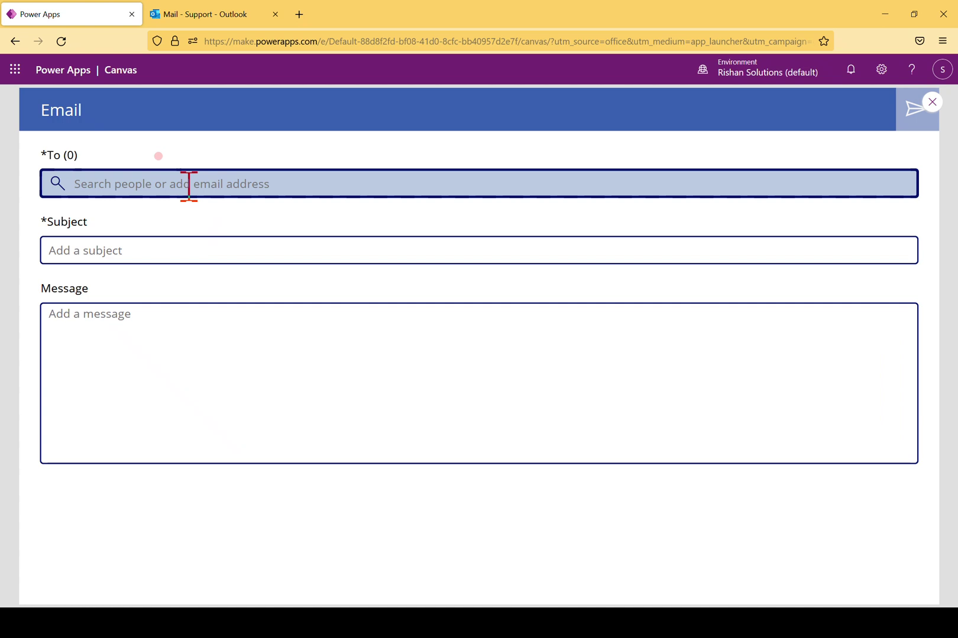
pyautogui.write('Suppo')
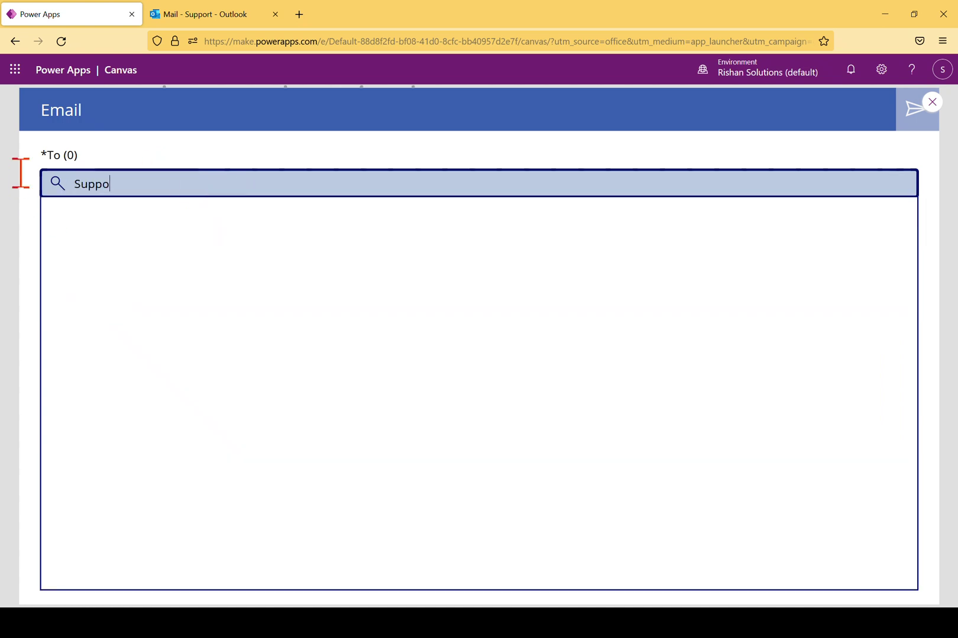
pyautogui.click(144, 242)
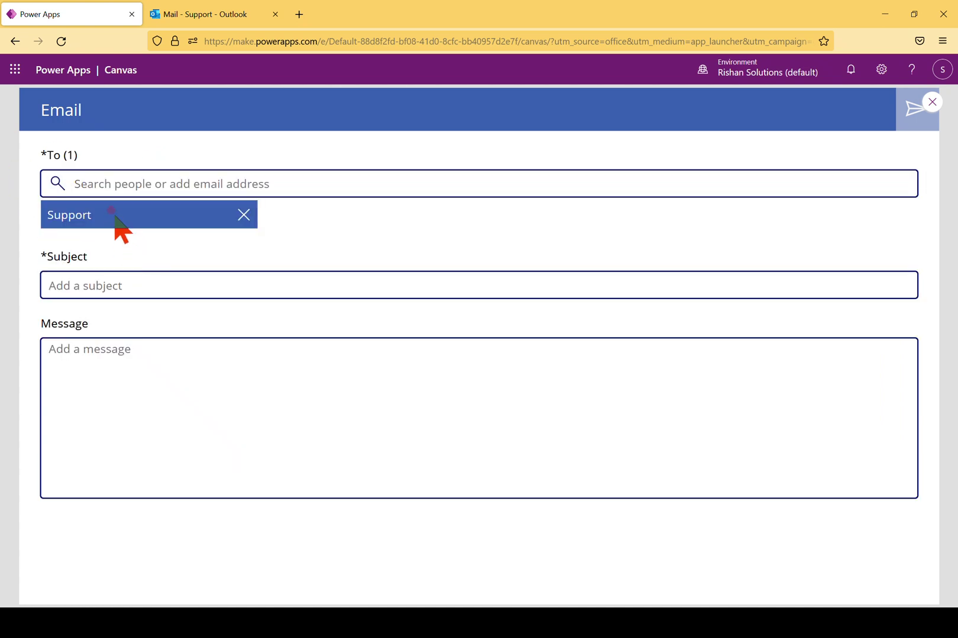
pyautogui.click(205, 185)
pyautogui.click(205, 185)
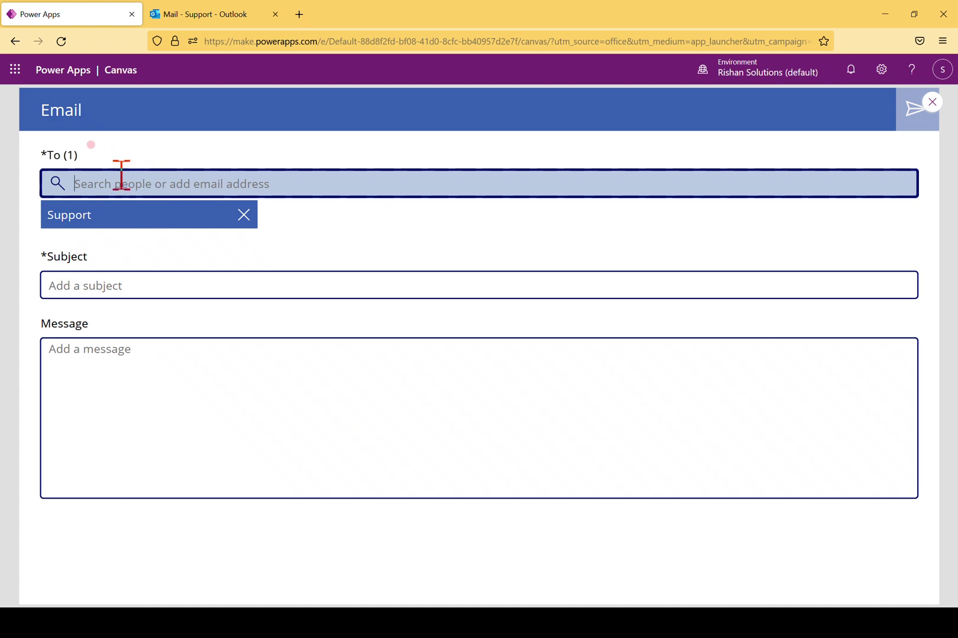
pyautogui.click(151, 185)
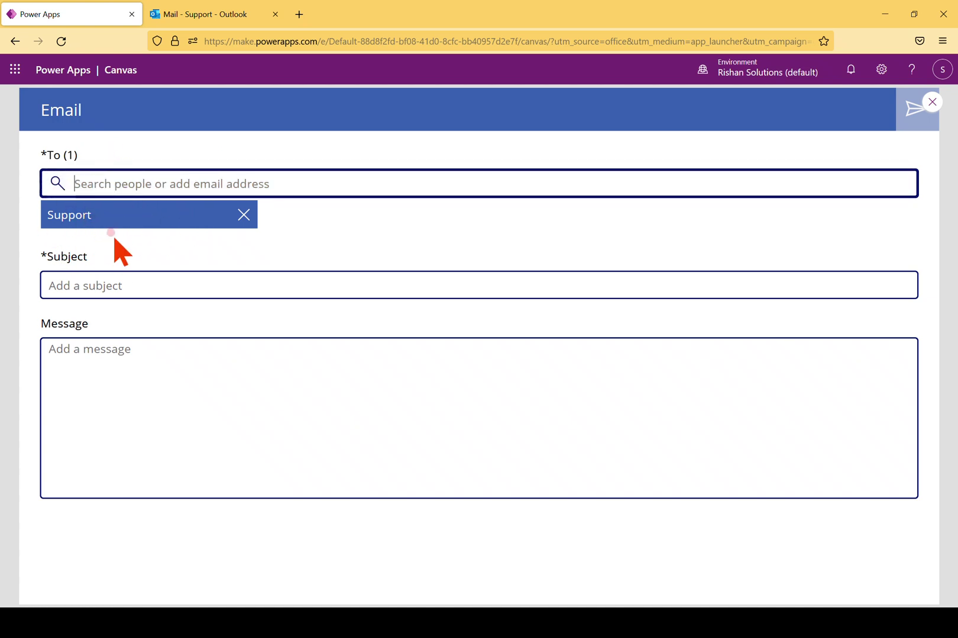
pyautogui.click(160, 281)
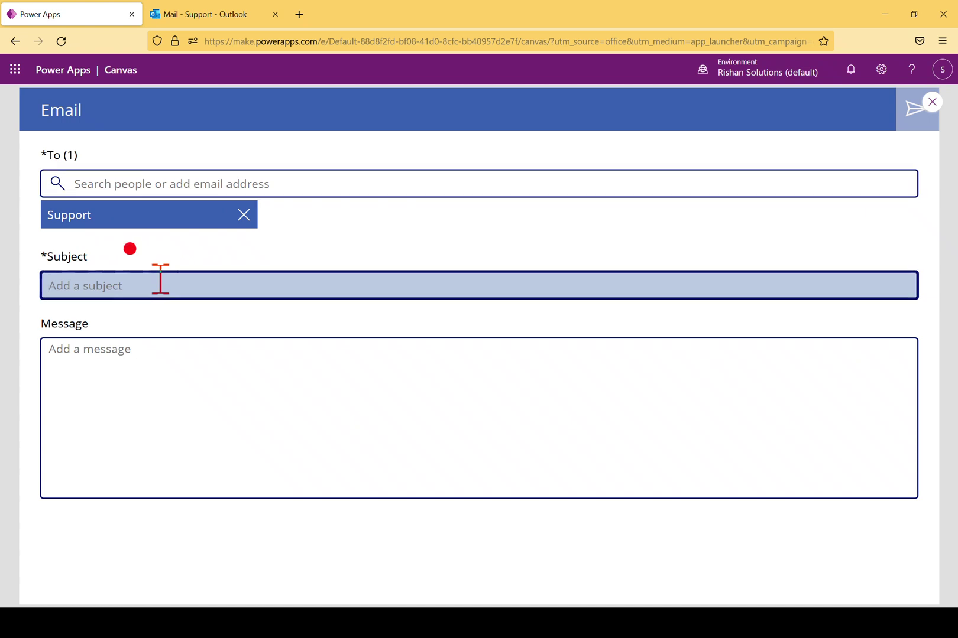
pyautogui.write('This email Sending for Demo')
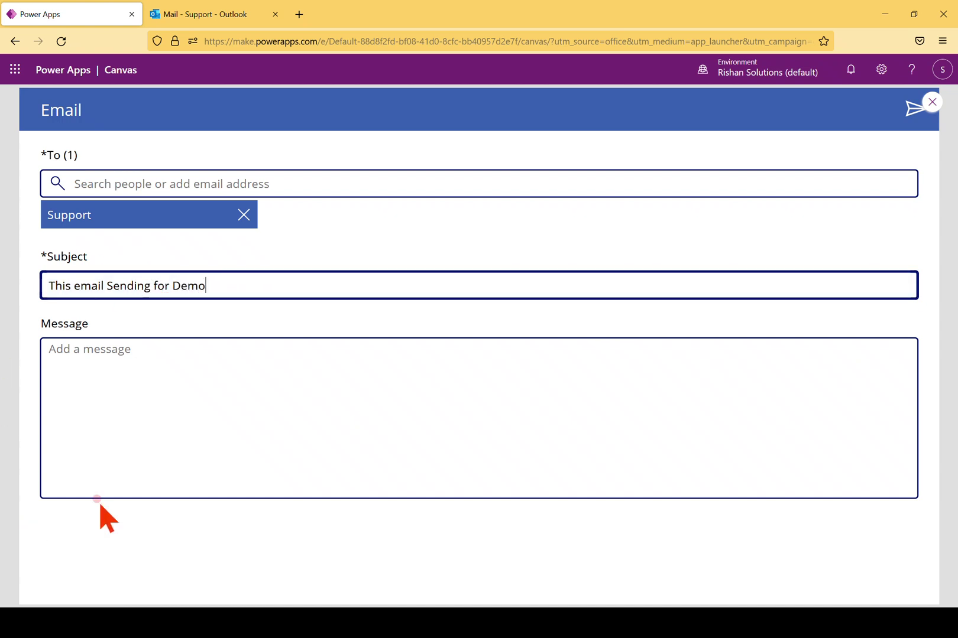
# Write a short demo message to Support signed 'Thanks PowerApps' and send it
pyautogui.click(349, 407)
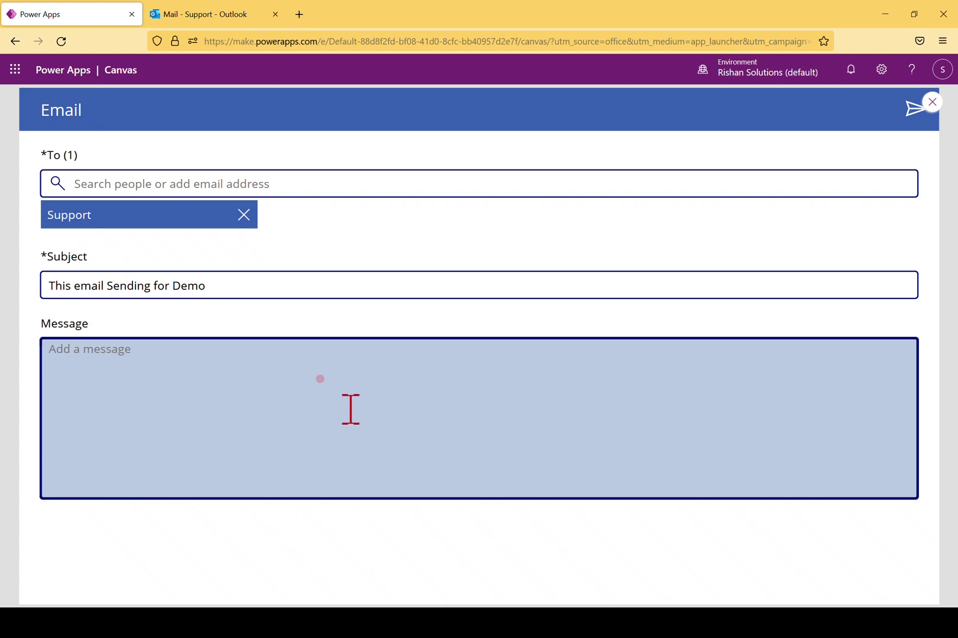
pyautogui.write('Hi Support,')
pyautogui.press('Return')
pyautogui.write('T')
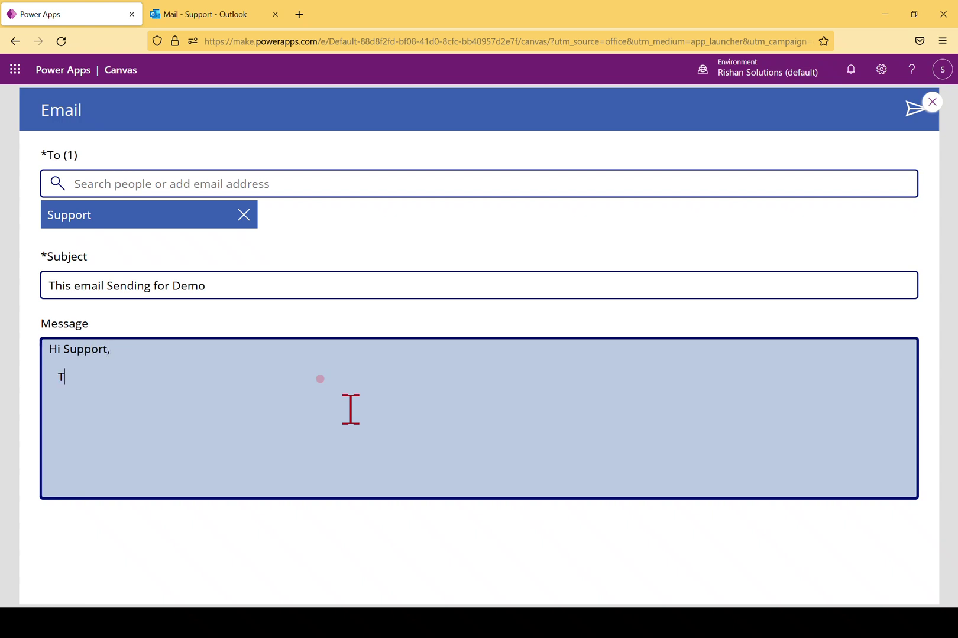
pyautogui.write('his is a D')
pyautogui.press('BackSpace')
pyautogui.press('BackSpace')
pyautogui.press('BackSpace')
pyautogui.write('for Demo purpose')
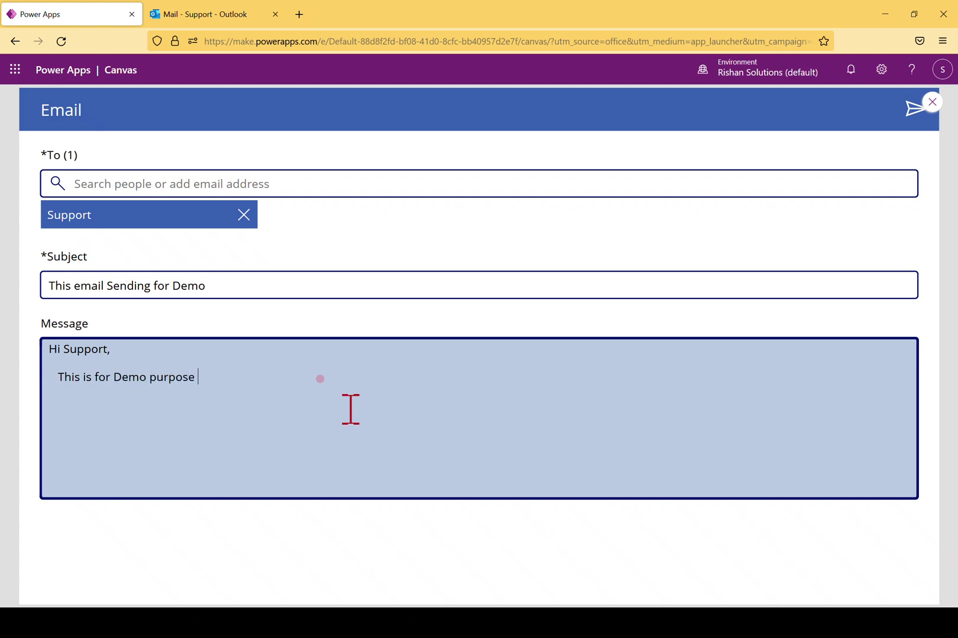
pyautogui.press('BackSpace')
pyautogui.write(', please disregard.')
pyautogui.press('Return')
pyautogui.write('Thanks ')
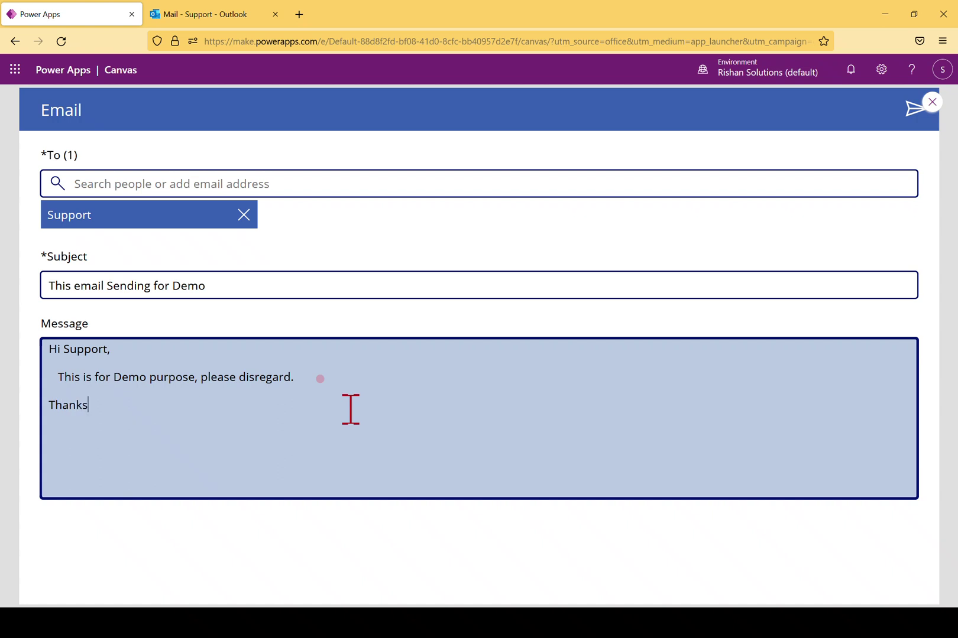
pyautogui.write('PowerApps.')
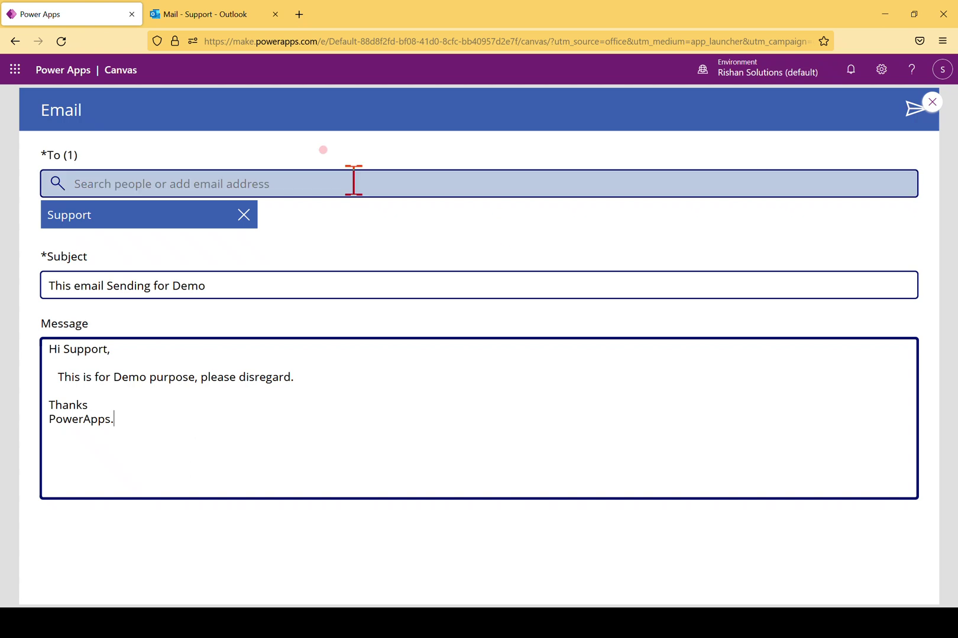
pyautogui.click(899, 111)
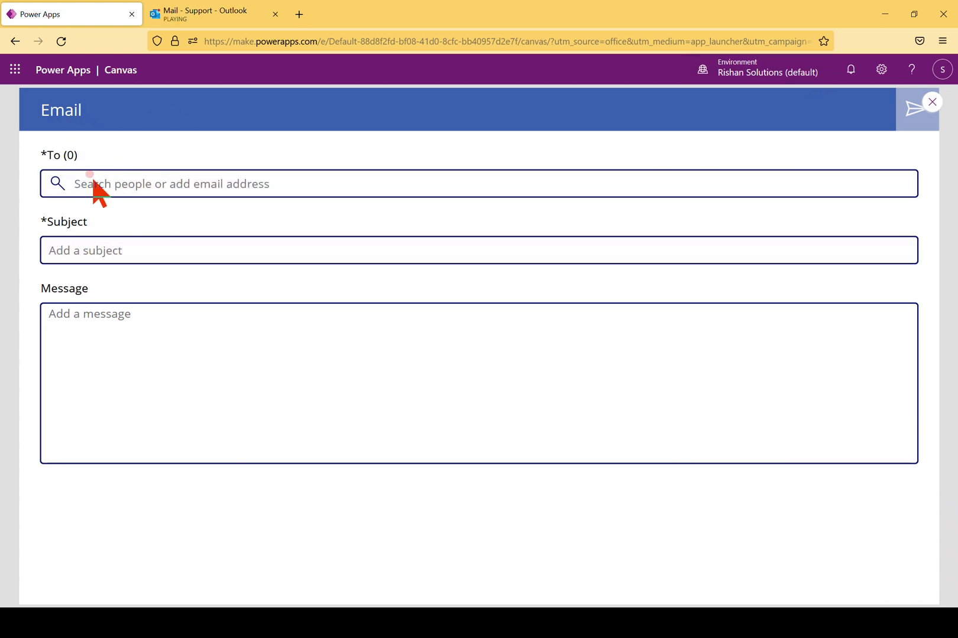
# Read the 'This email Sending for Demo' message in Outlook, then return to Power Apps
pyautogui.click(200, 18)
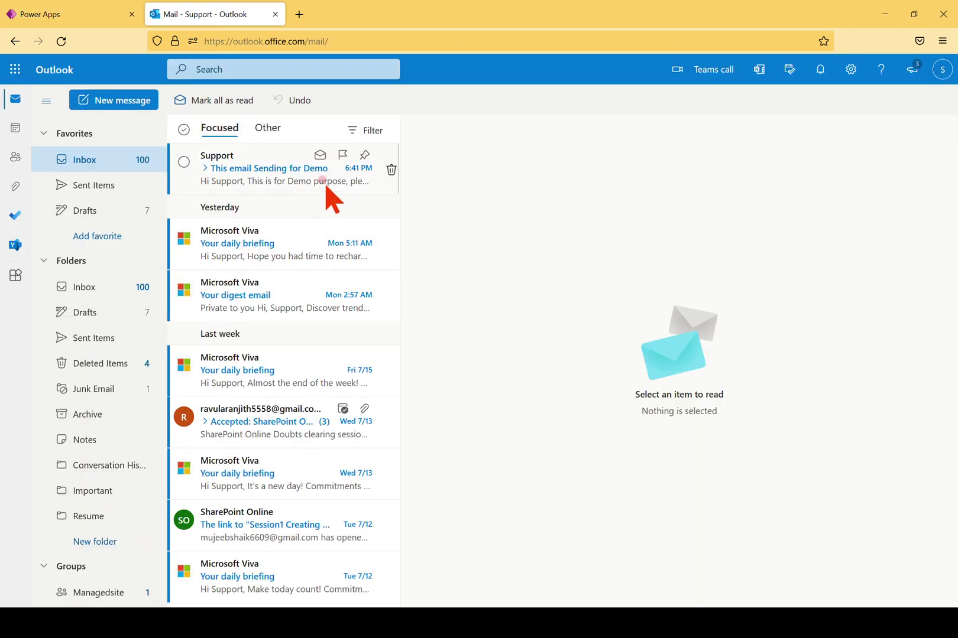
pyautogui.click(271, 179)
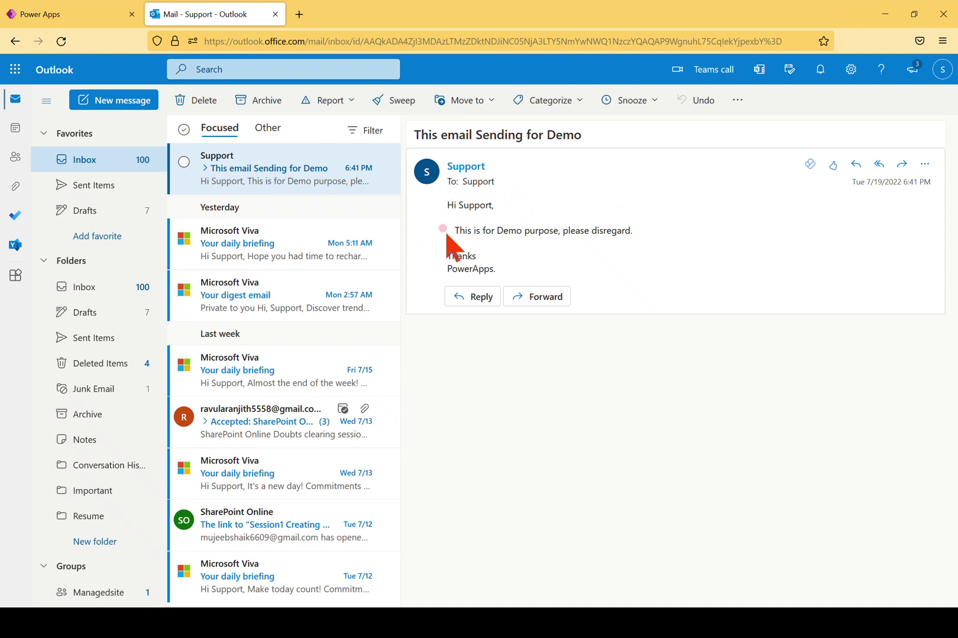
pyautogui.click(46, 19)
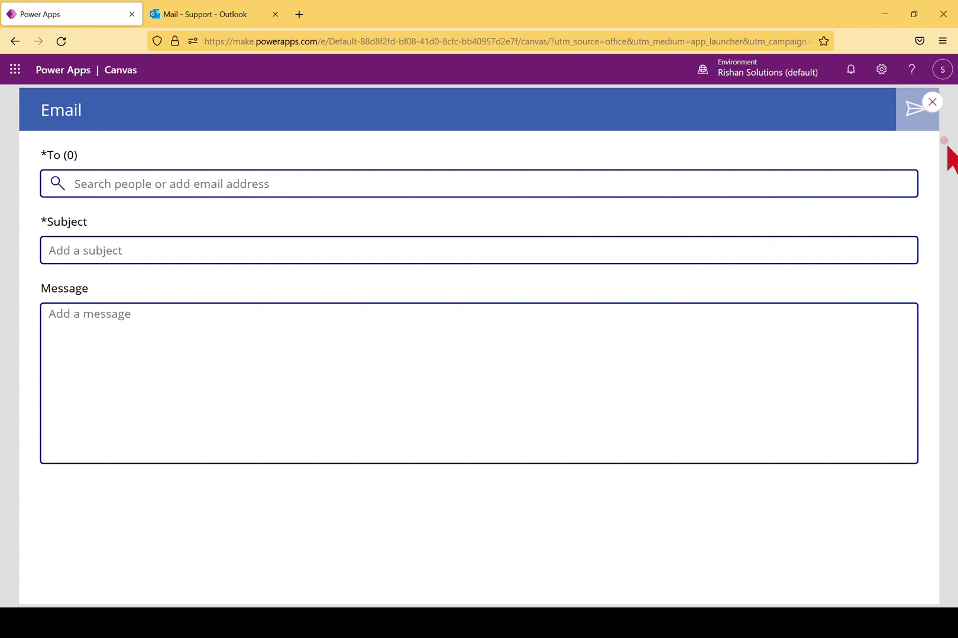
# Exit preview, delete the blank Screen1 from Tree view, and zoom the canvas out
pyautogui.click(932, 103)
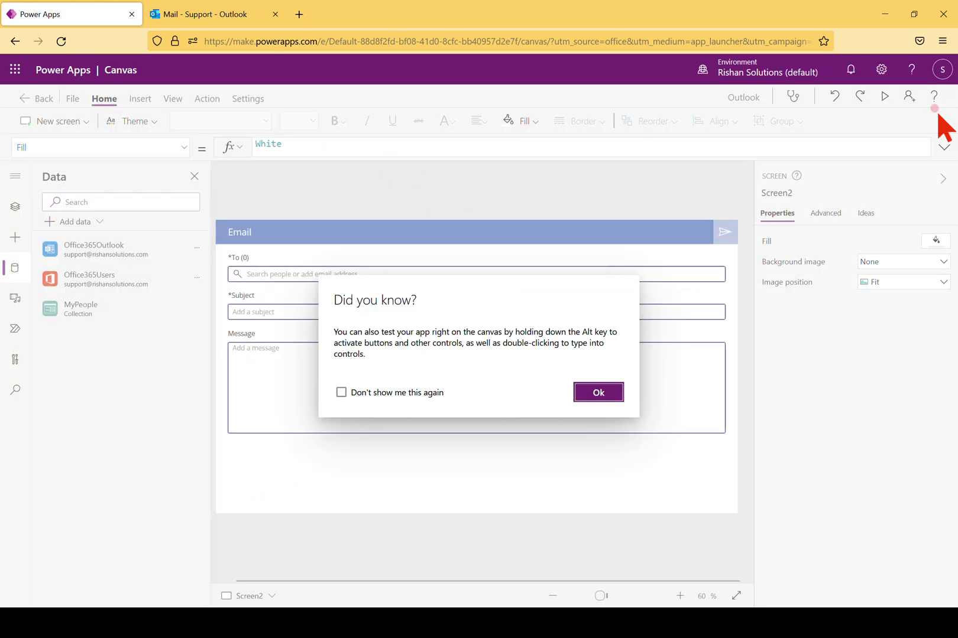
pyautogui.click(601, 393)
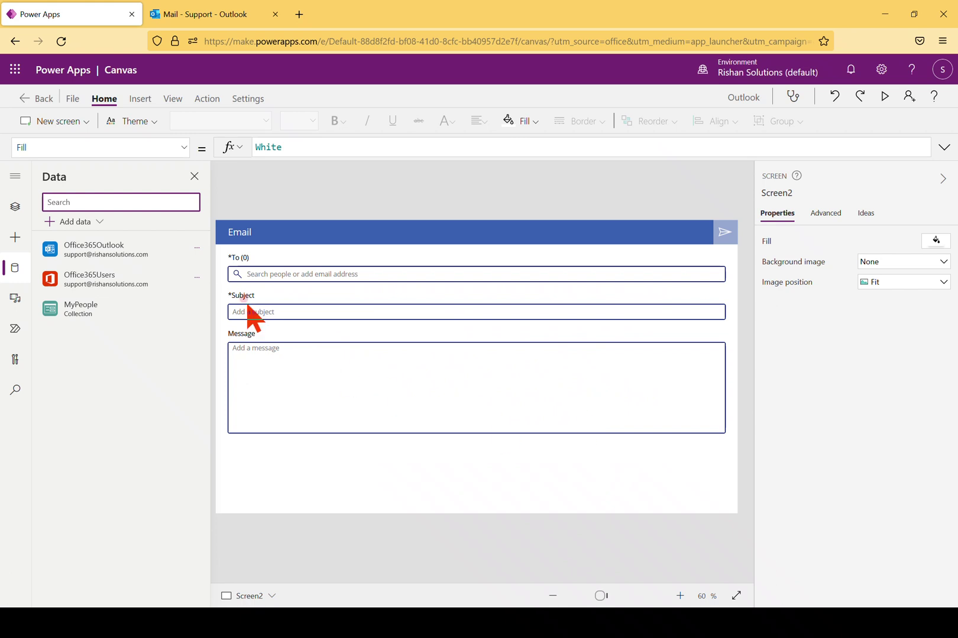
pyautogui.click(17, 211)
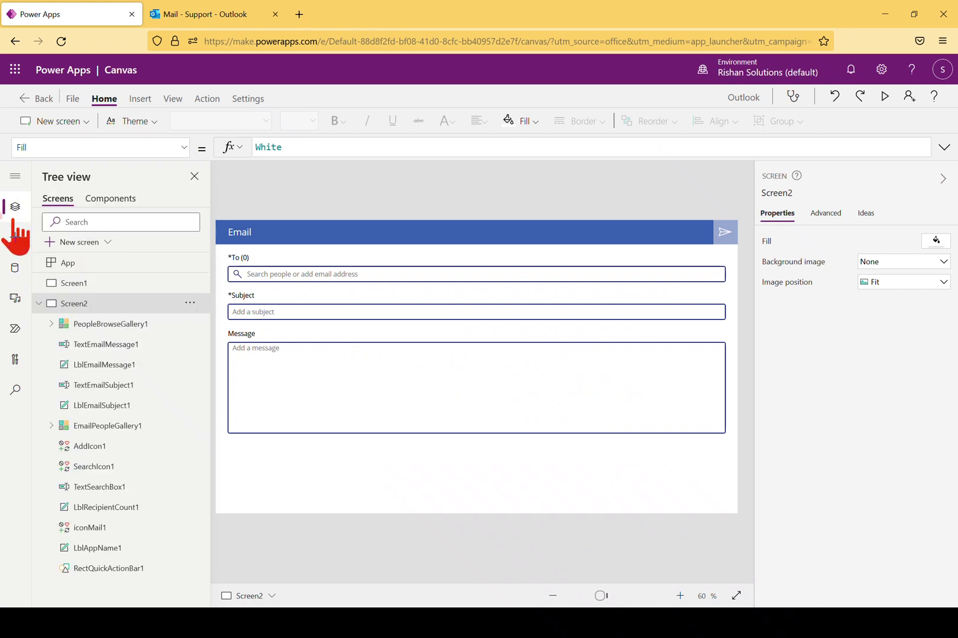
pyautogui.click(86, 287)
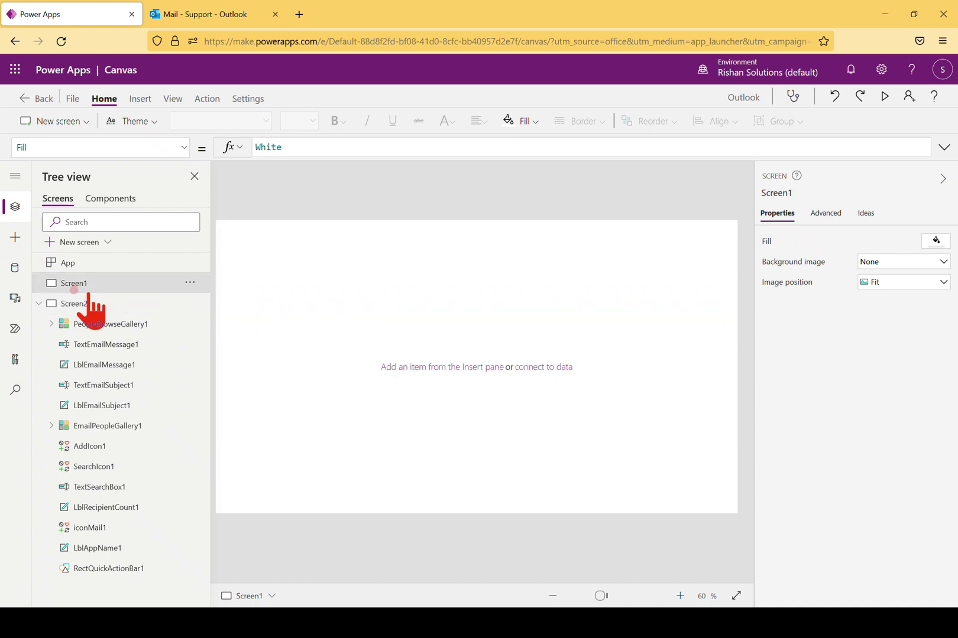
pyautogui.click(75, 306)
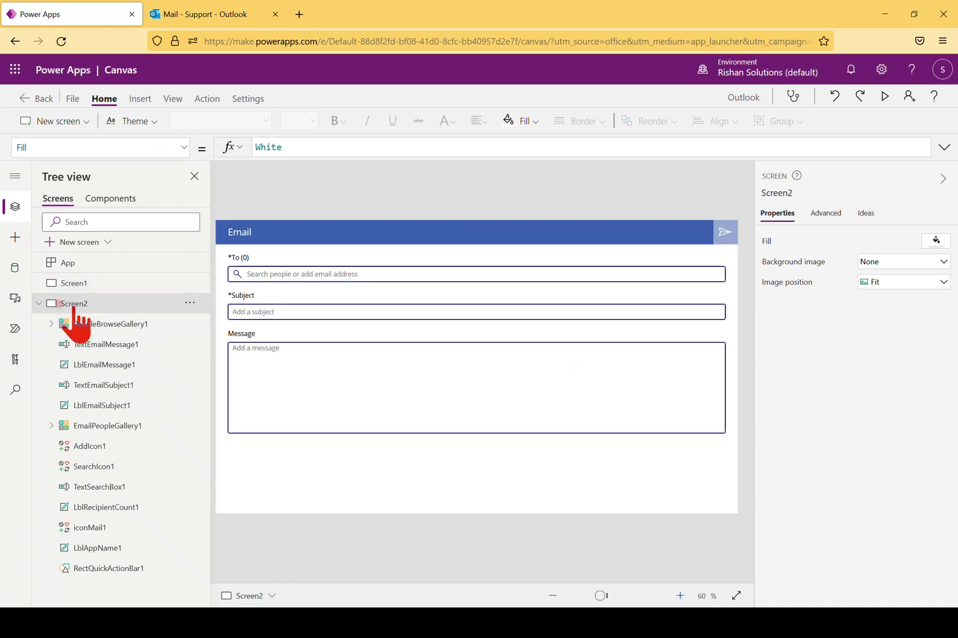
pyautogui.click(190, 283)
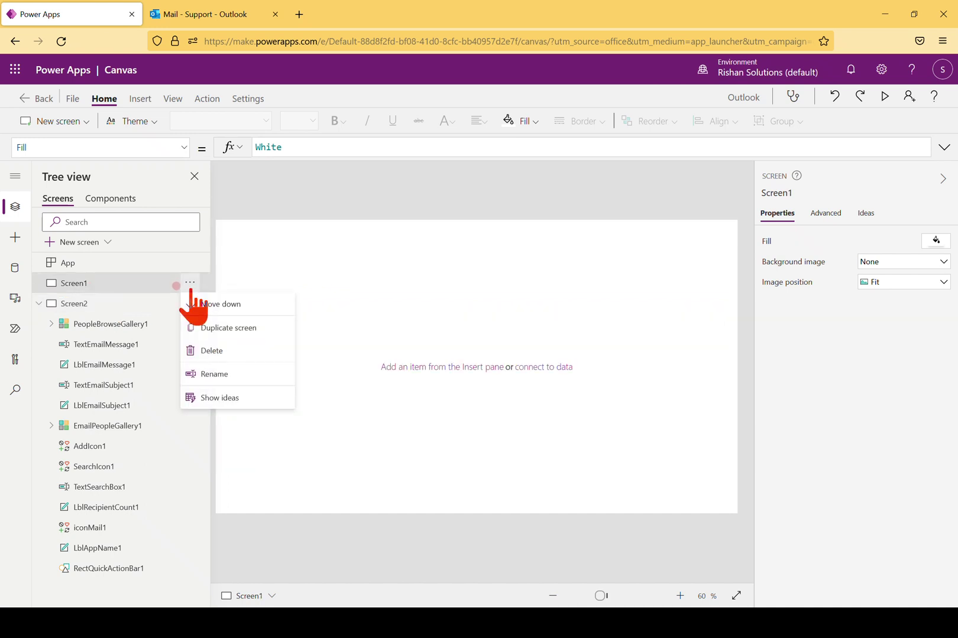
pyautogui.click(216, 350)
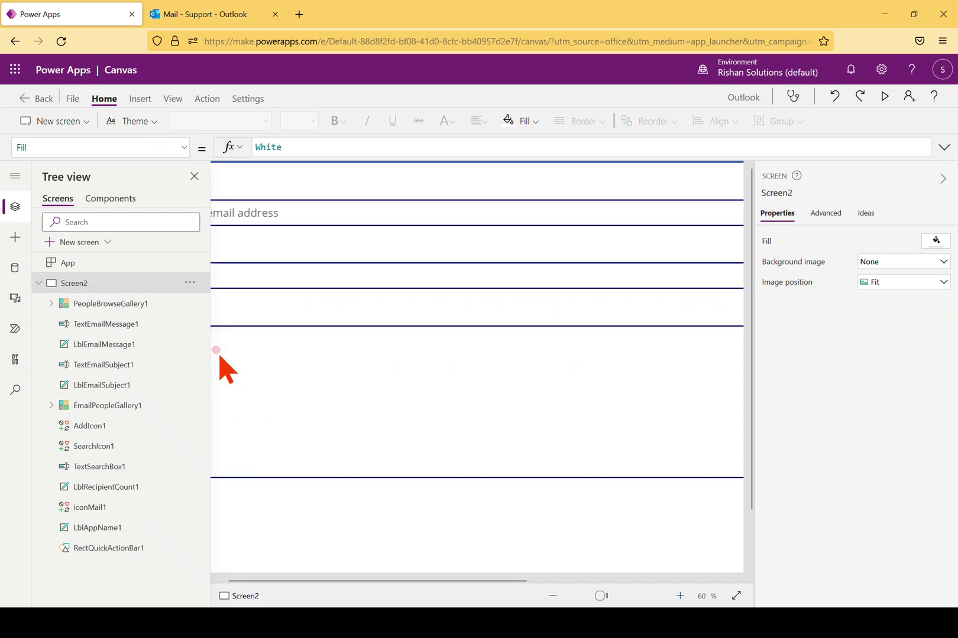
pyautogui.click(553, 596)
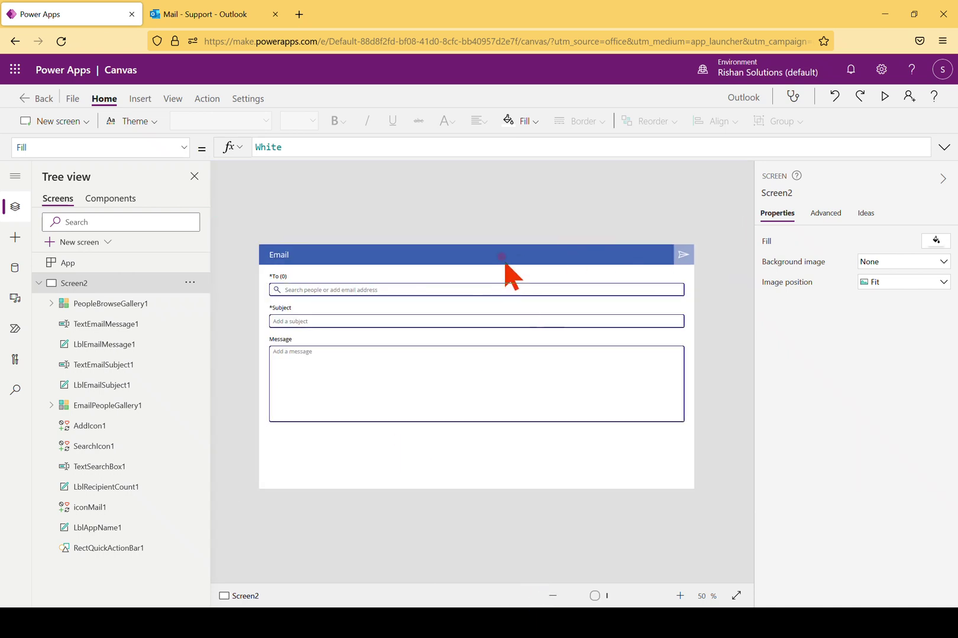
# Select the send icon iconMail1 and expand the formula bar to show its OnSelect formula
pyautogui.click(502, 256)
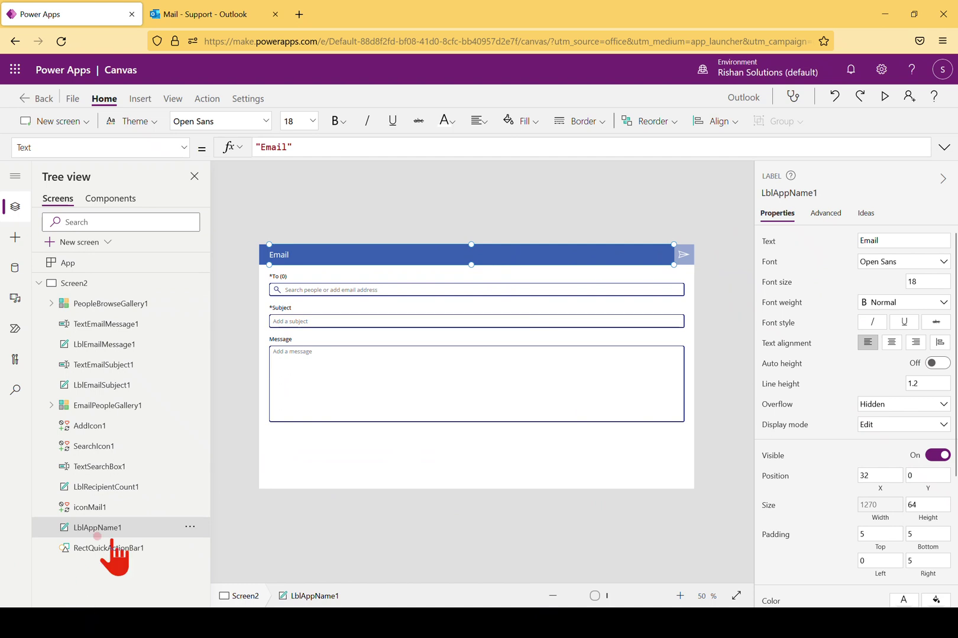
pyautogui.click(680, 597)
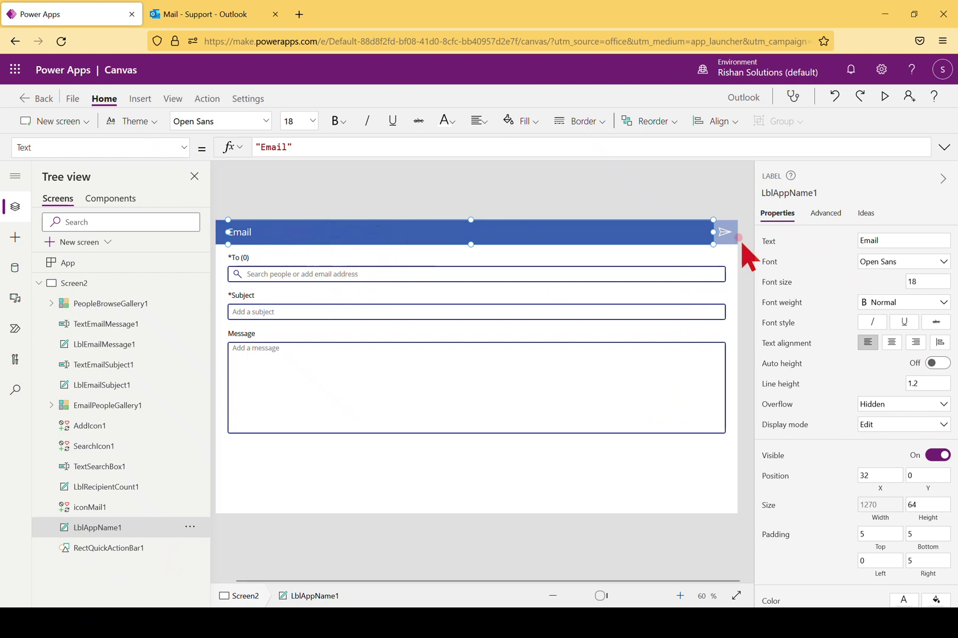
pyautogui.click(725, 233)
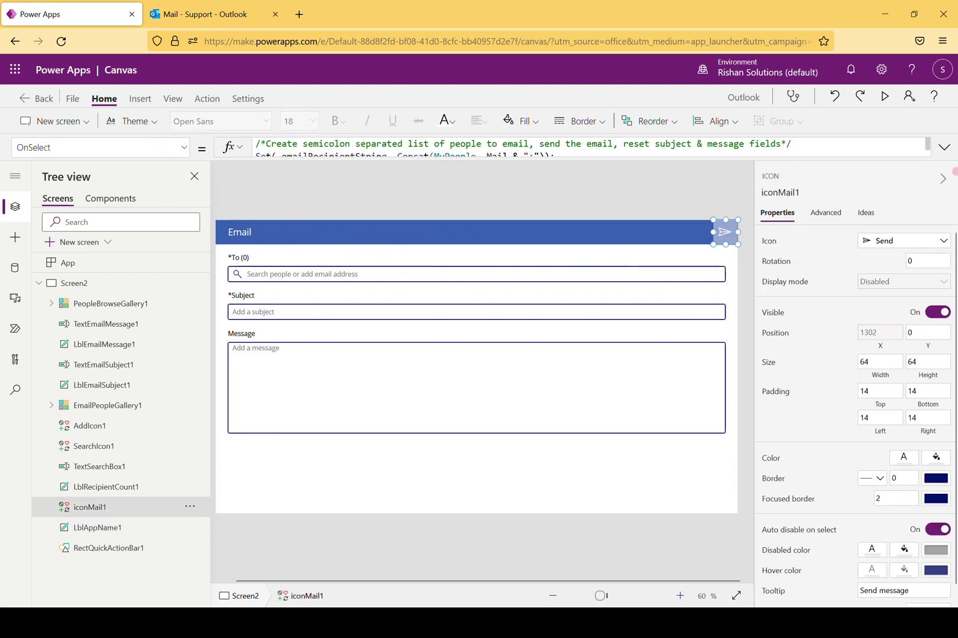
pyautogui.click(943, 147)
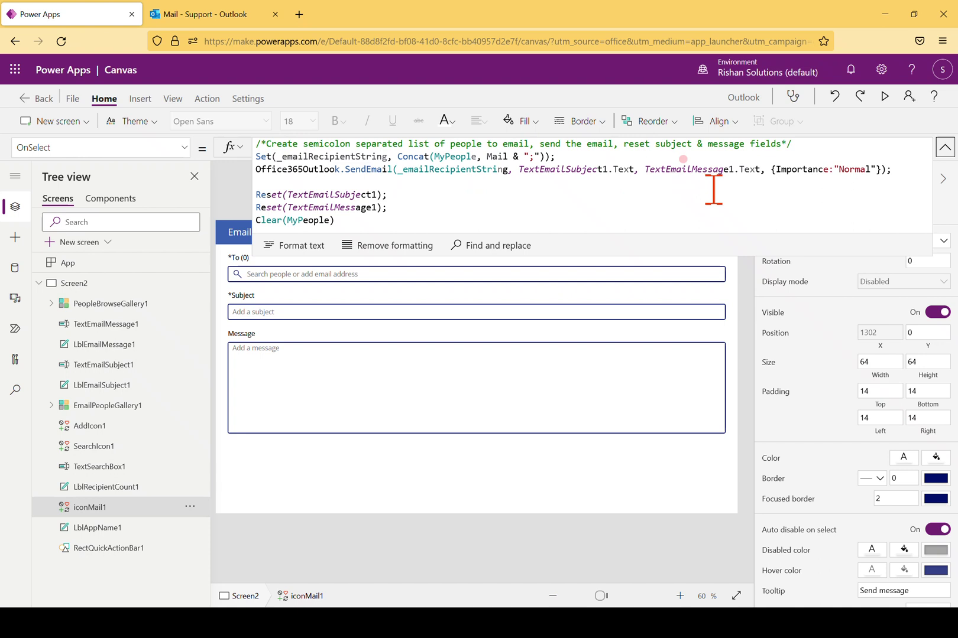
pyautogui.click(896, 177)
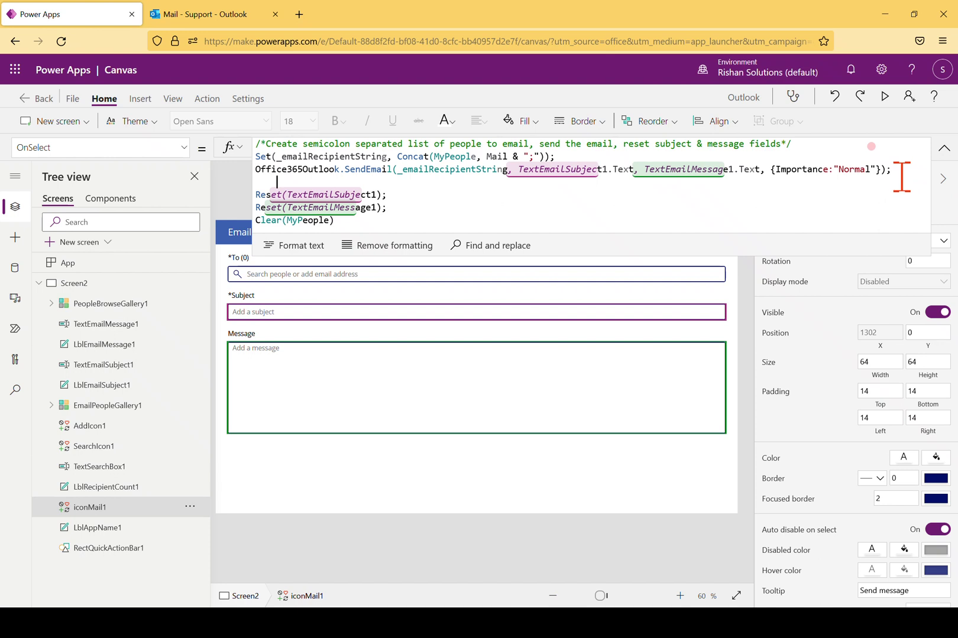
# Type an Office365Outlook.SendEmail( call on line 4 of the OnSelect formula
pyautogui.write('Of')
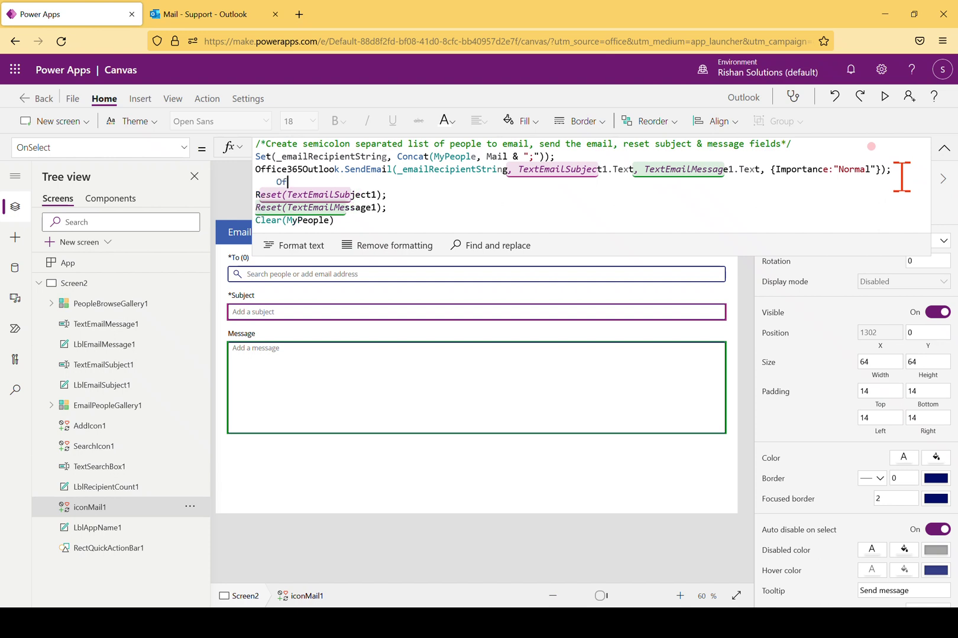
pyautogui.write('fi')
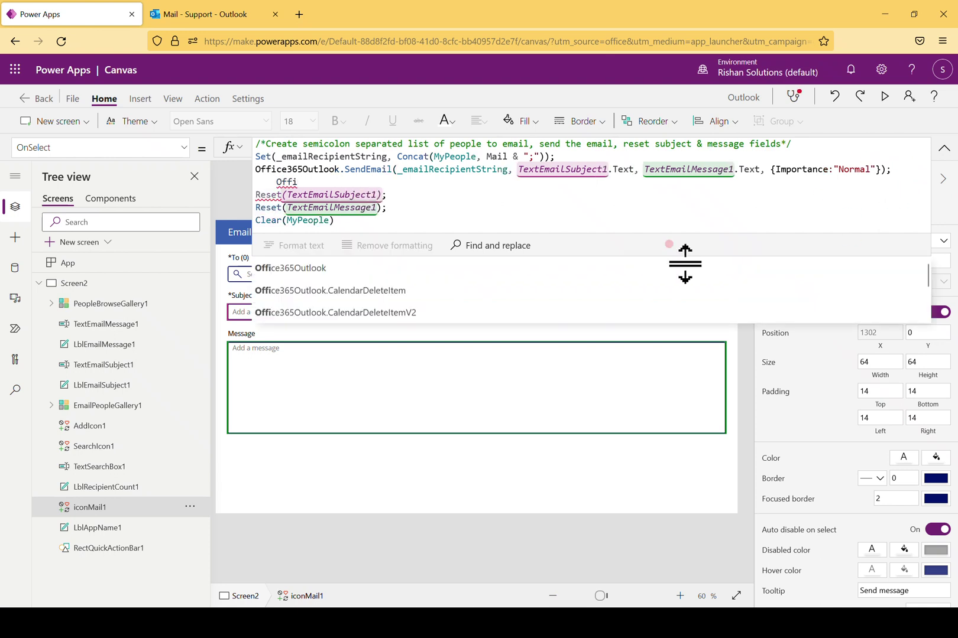
pyautogui.click(317, 269)
pyautogui.write('Send')
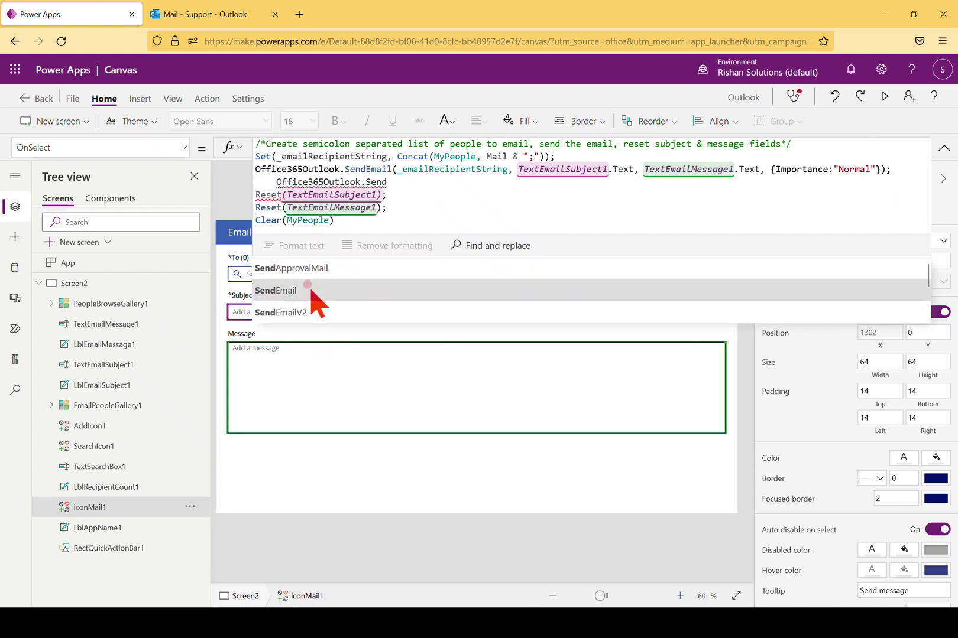
pyautogui.click(316, 292)
pyautogui.write('(')
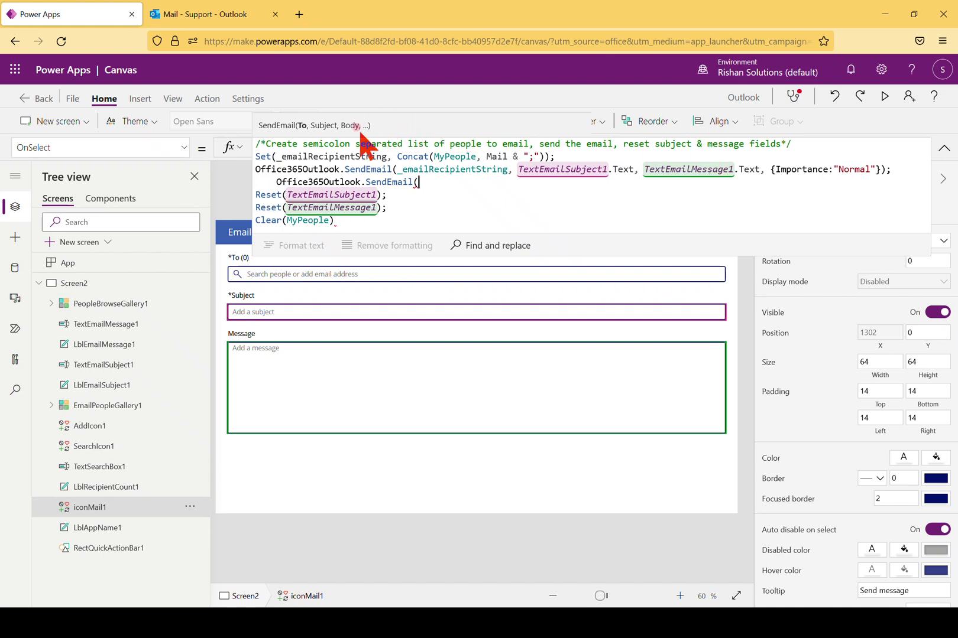
# Review the SendEmail and Concat hints, then delete the unfinished SendEmail( line
pyautogui.click(882, 170)
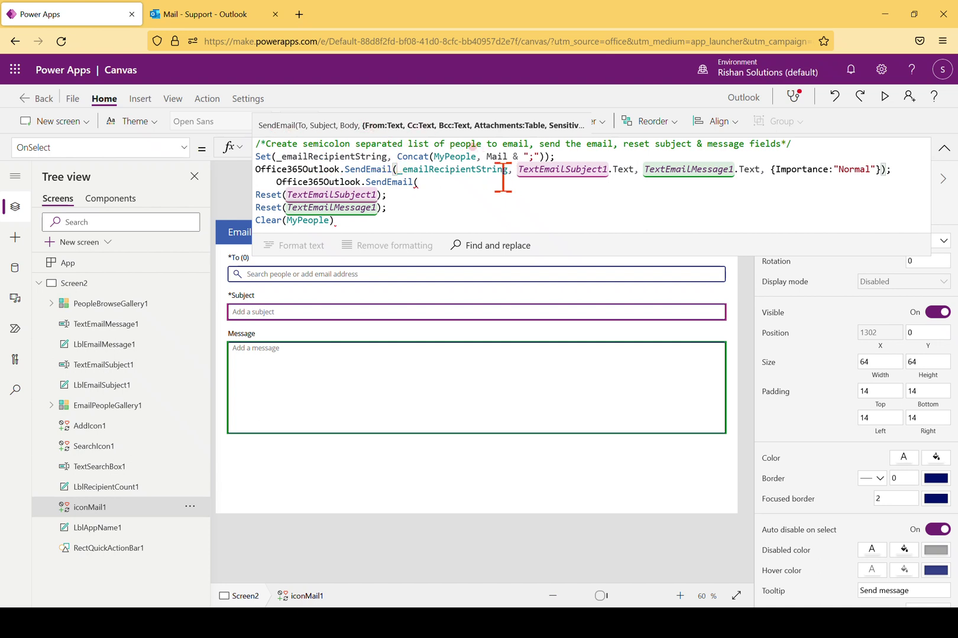
pyautogui.click(471, 156)
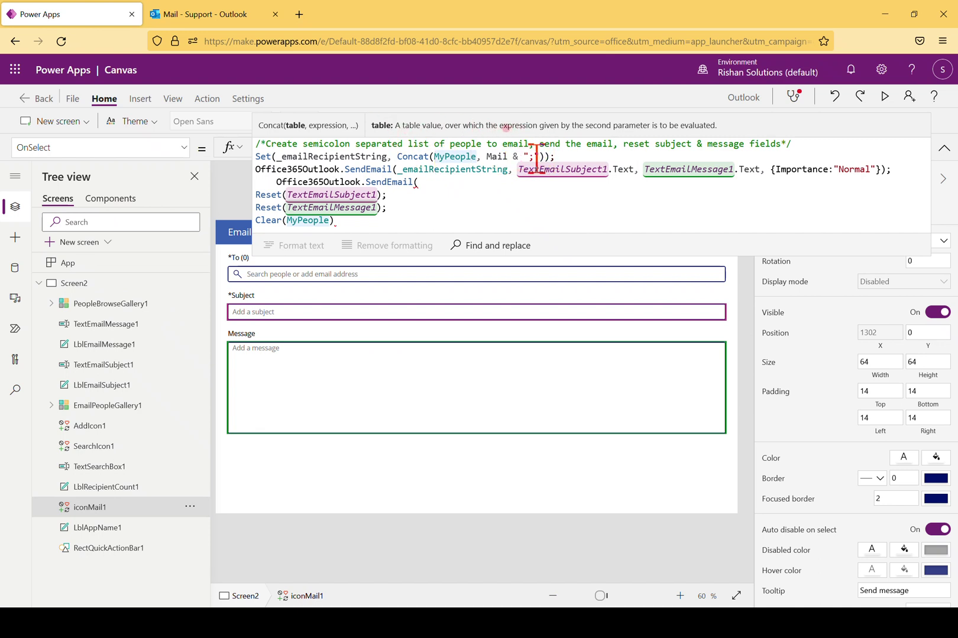
pyautogui.moveTo(530, 157)
pyautogui.mouseDown()
pyautogui.moveTo(529, 147)
pyautogui.moveTo(539, 157)
pyautogui.mouseUp()
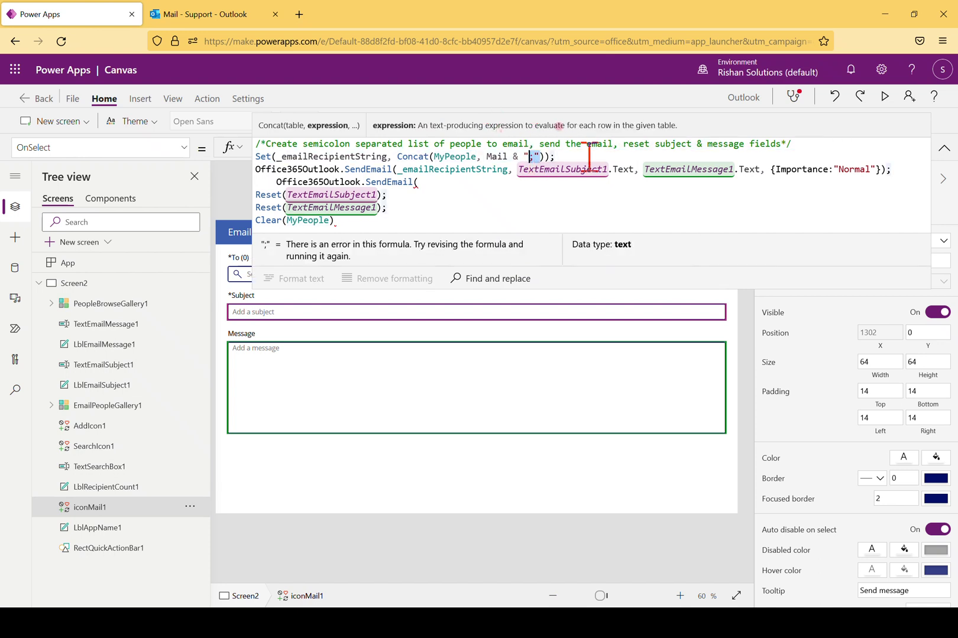
pyautogui.click(558, 127)
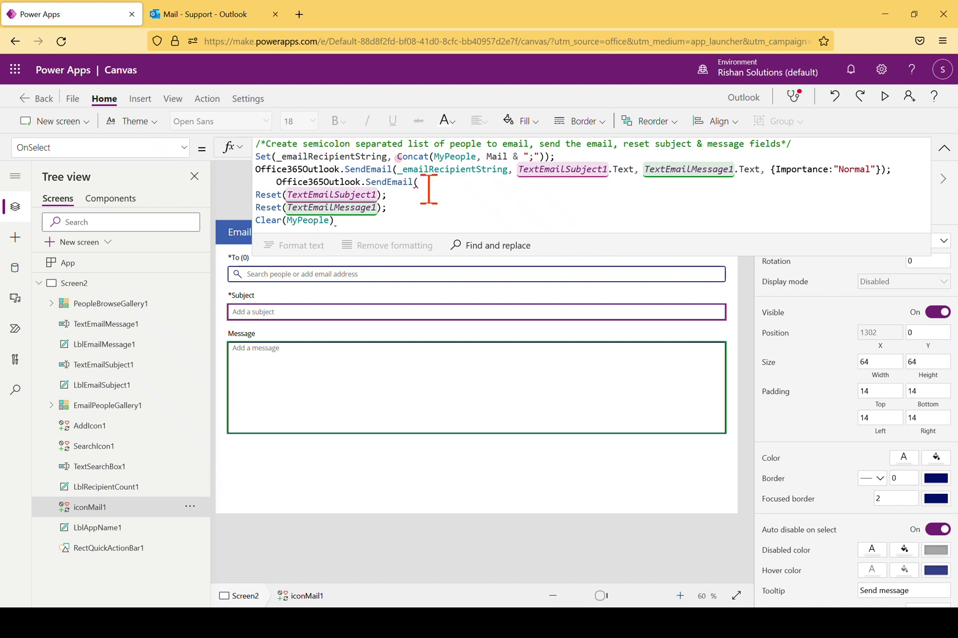
pyautogui.moveTo(429, 183)
pyautogui.mouseDown()
pyautogui.moveTo(256, 213)
pyautogui.moveTo(256, 191)
pyautogui.mouseUp()
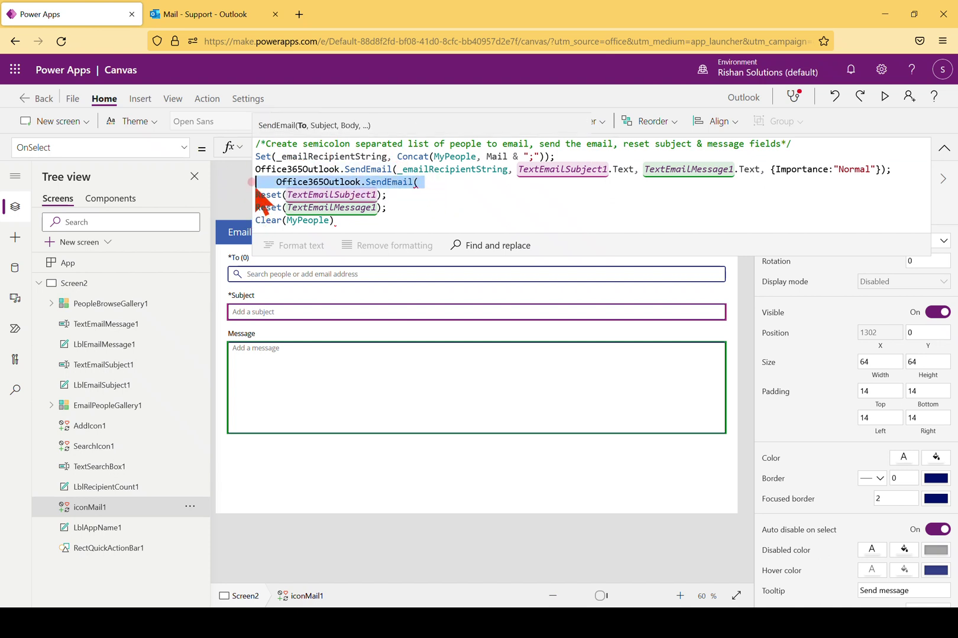
pyautogui.press('BackSpace')
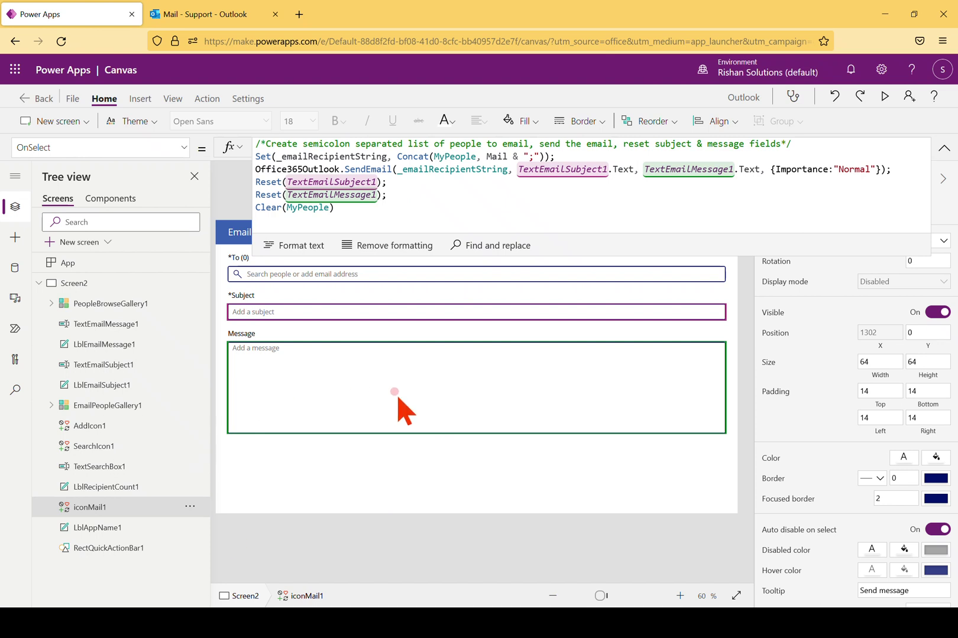
# Collapse the formula bar and Screen2, then add a new blank Screen3
pyautogui.click(381, 396)
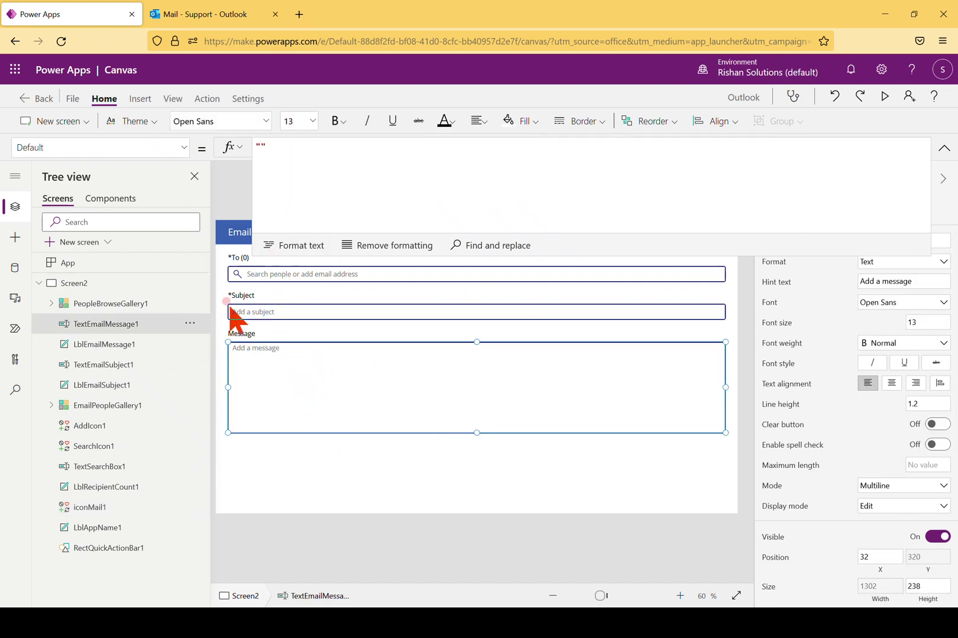
pyautogui.click(944, 147)
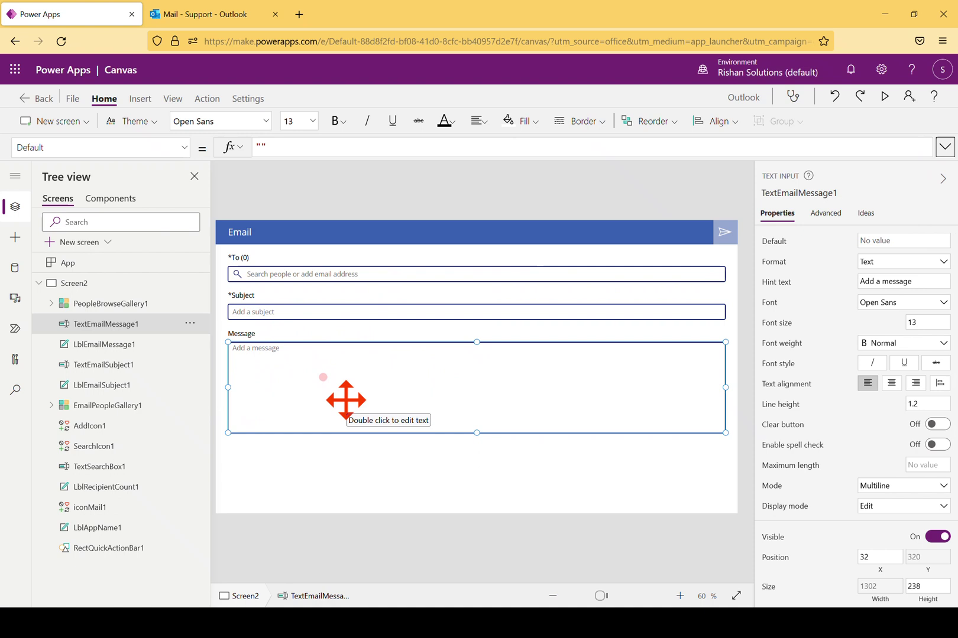
pyautogui.click(37, 283)
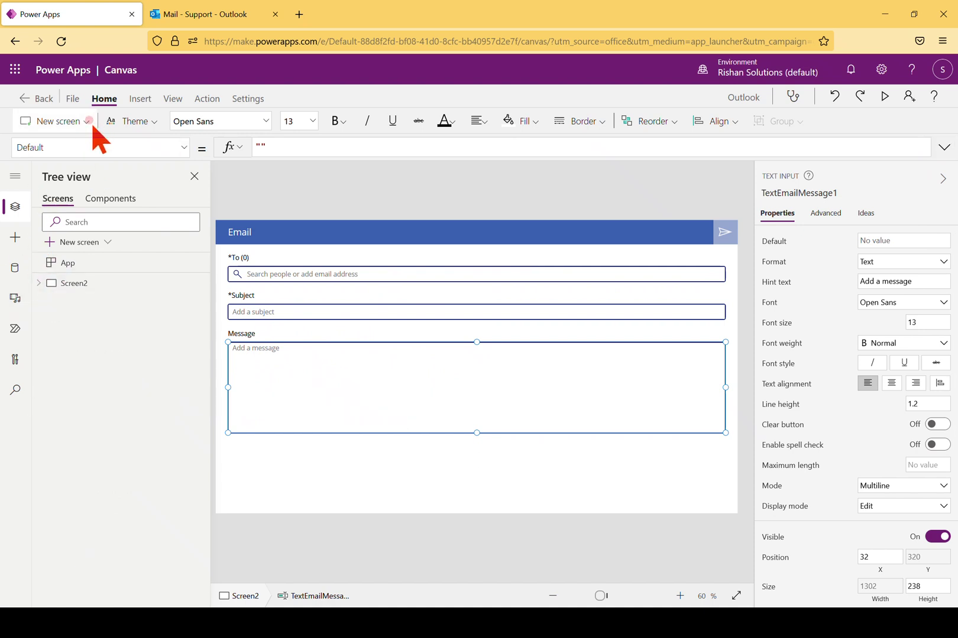
pyautogui.click(91, 125)
pyautogui.click(69, 197)
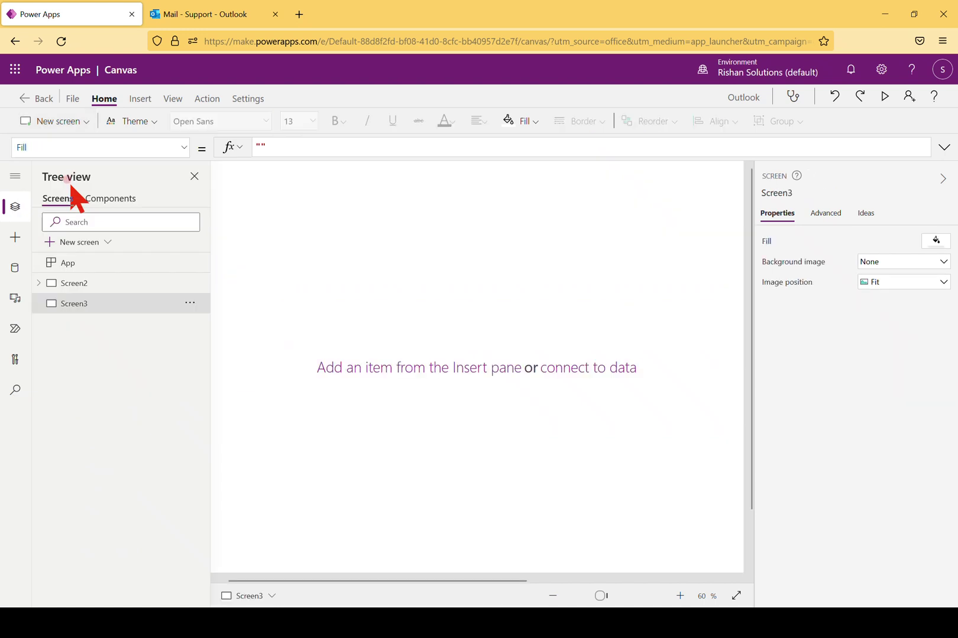
pyautogui.click(366, 297)
# Insert a text input onto Screen3 and move it toward the top centre
pyautogui.click(116, 97)
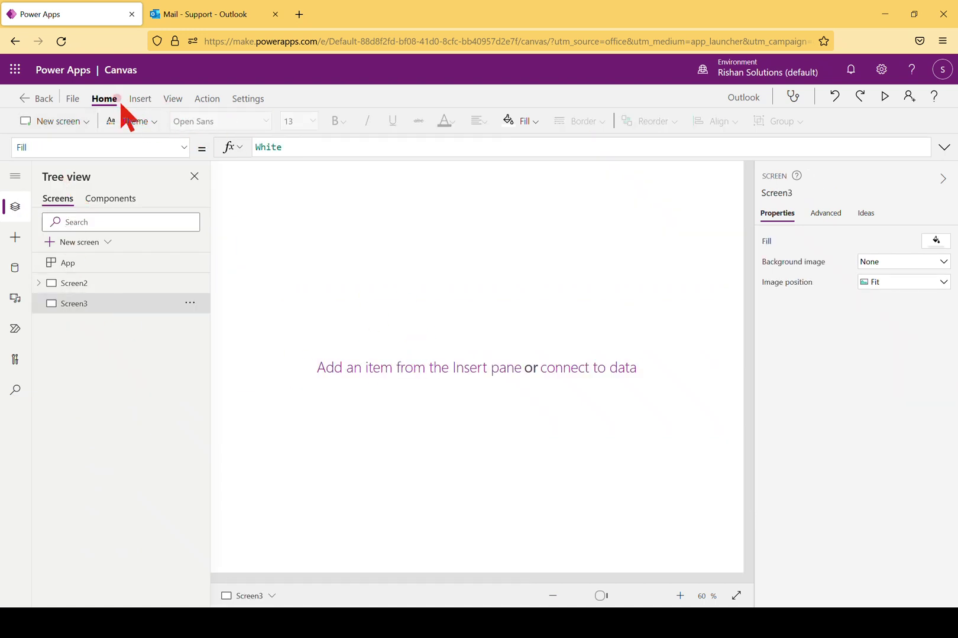
pyautogui.click(140, 99)
pyautogui.click(253, 128)
pyautogui.click(251, 170)
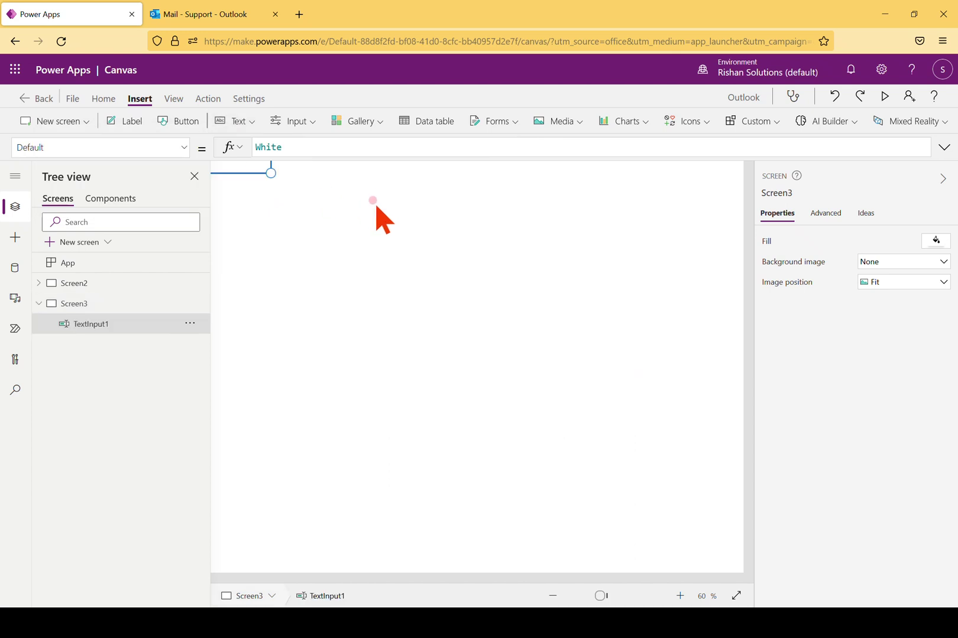
pyautogui.click(553, 596)
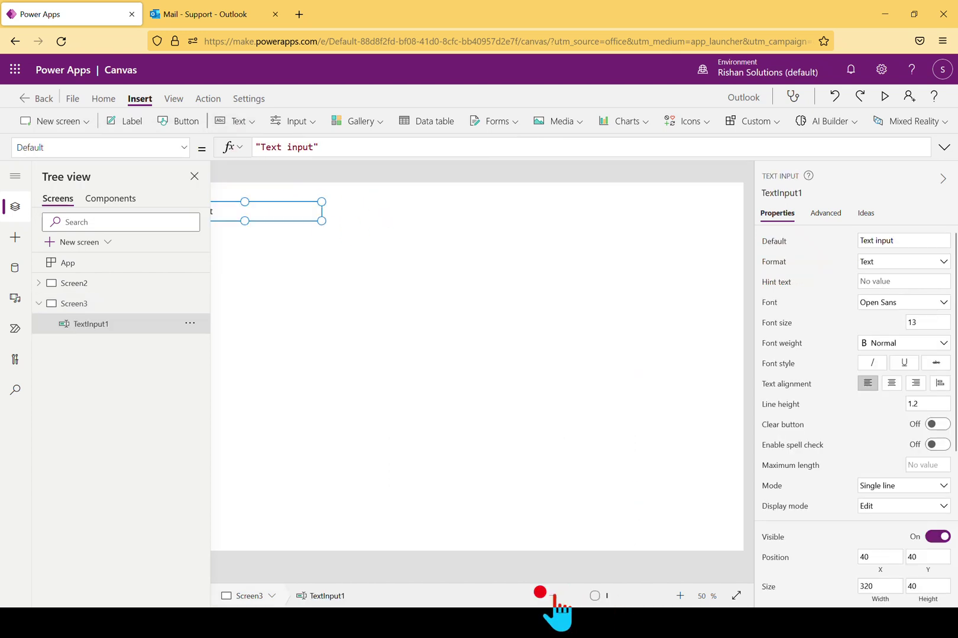
pyautogui.moveTo(342, 264); pyautogui.dragTo(460, 272)
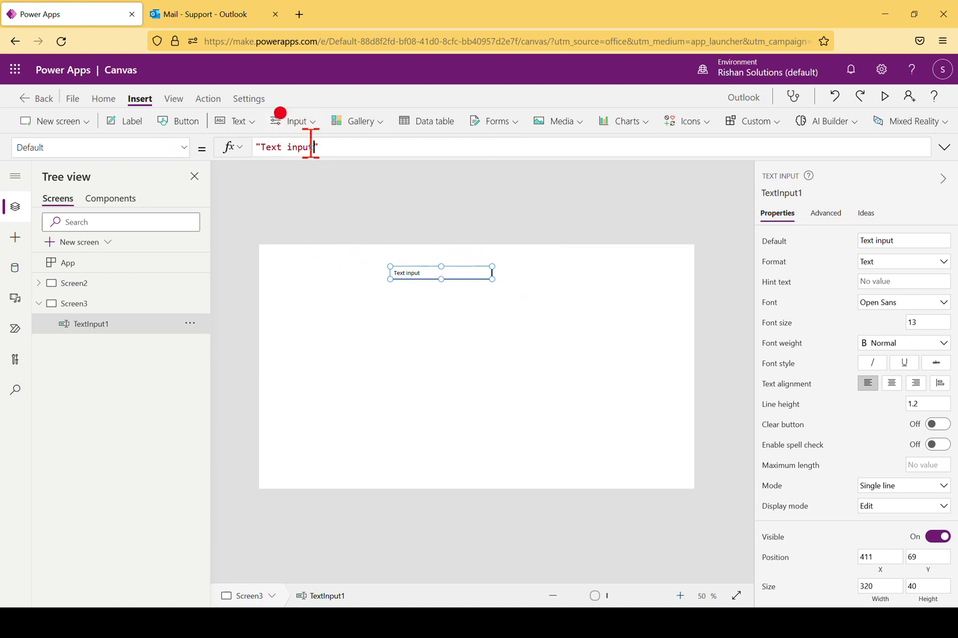
pyautogui.moveTo(311, 147); pyautogui.dragTo(262, 147)
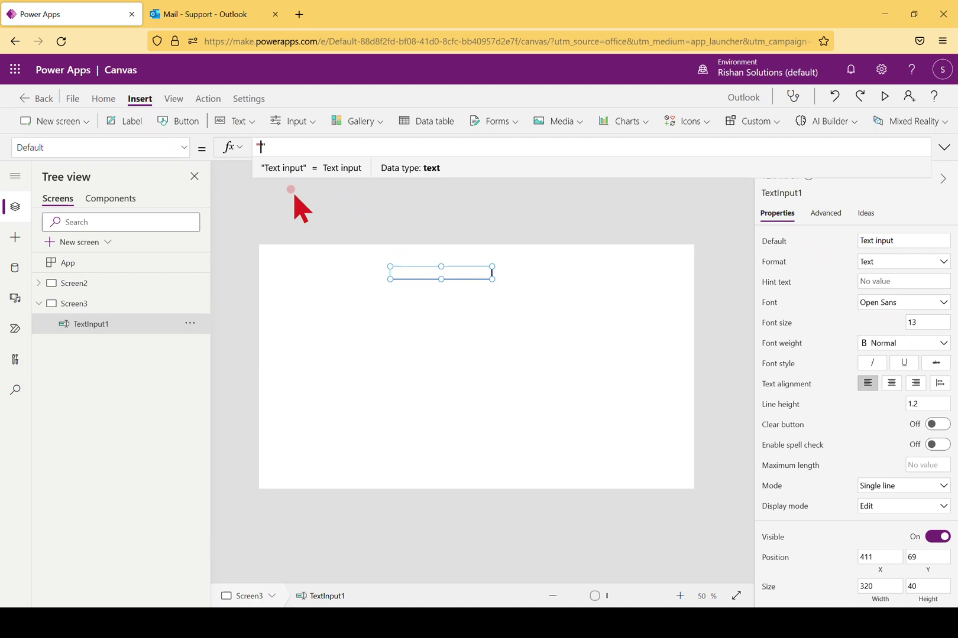
# Add a label to the left of the text input and caption it To
pyautogui.click(377, 273)
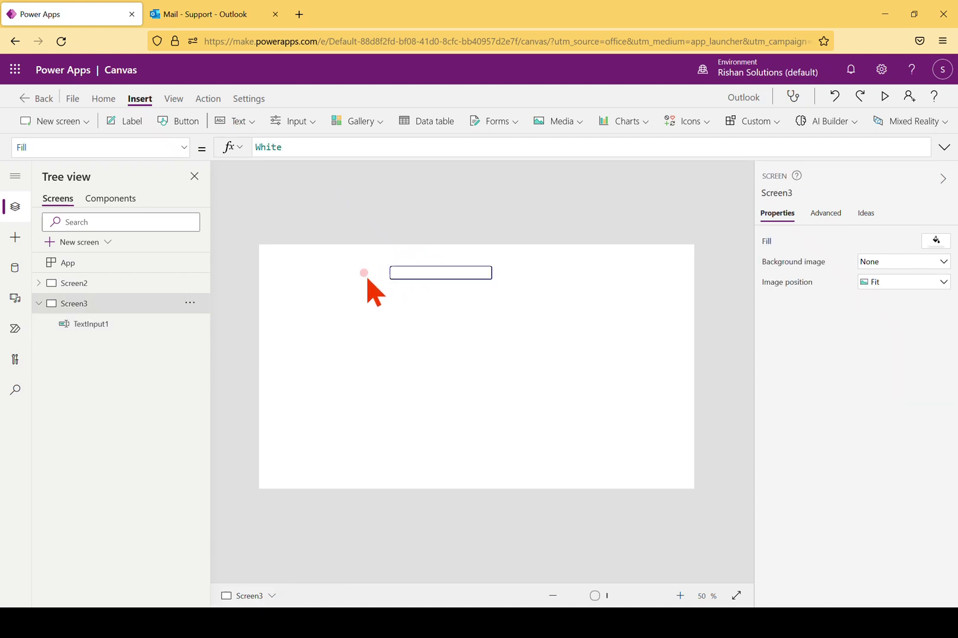
pyautogui.click(128, 120)
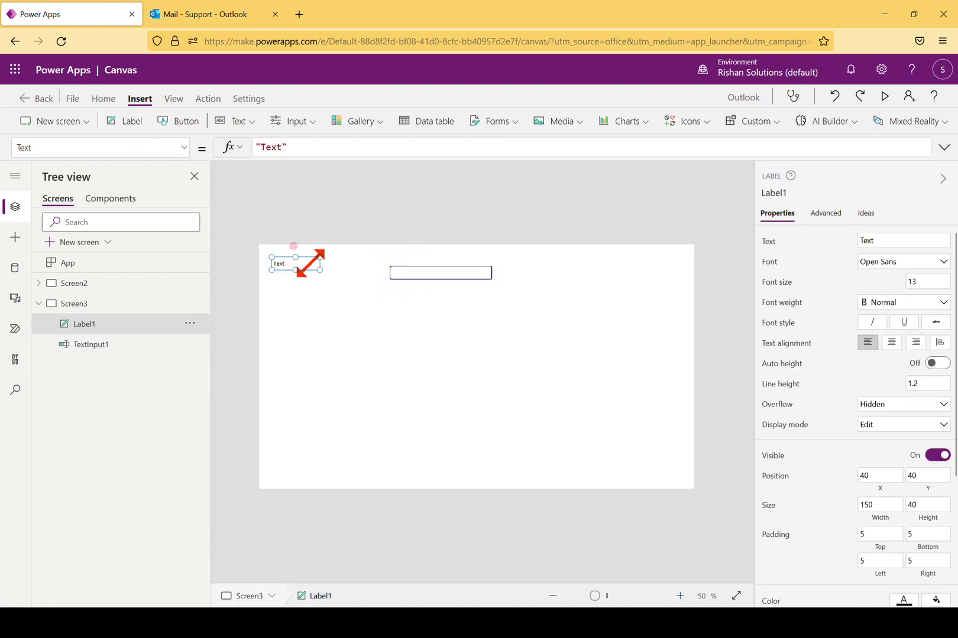
pyautogui.moveTo(285, 265); pyautogui.dragTo(334, 274)
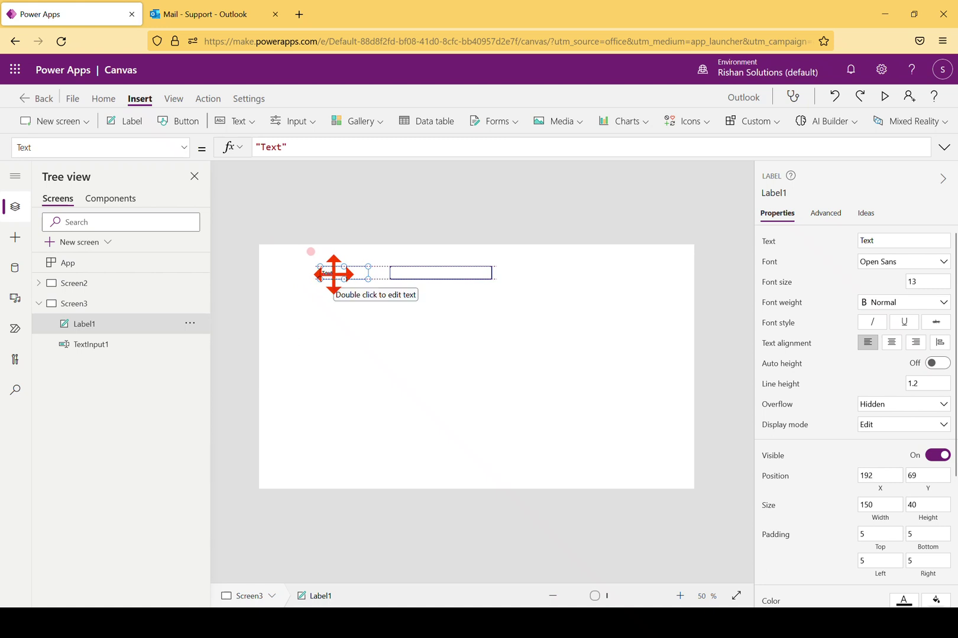
pyautogui.click(883, 240)
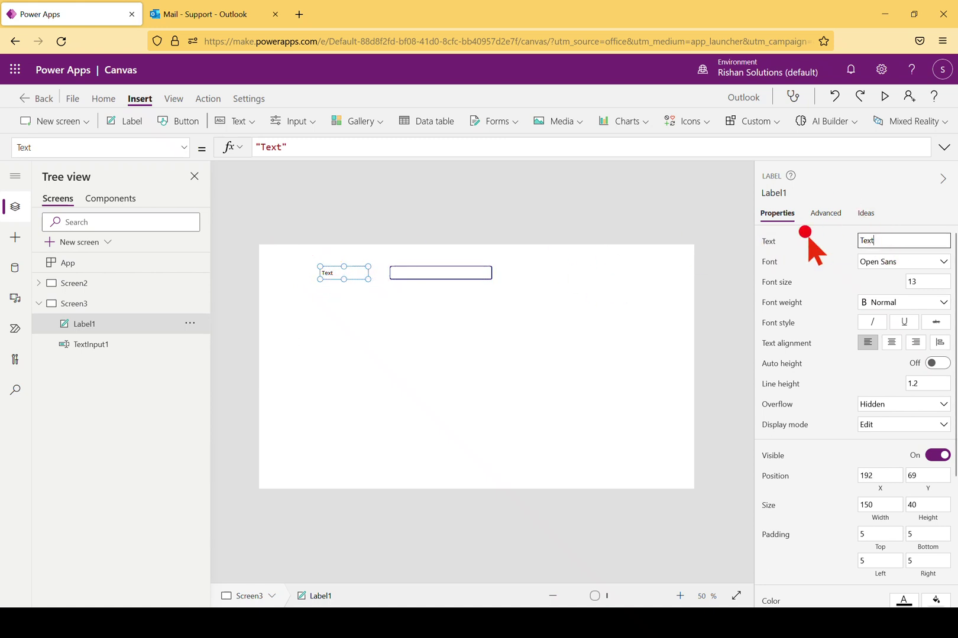
pyautogui.doubleClick(878, 240)
pyautogui.click(413, 390)
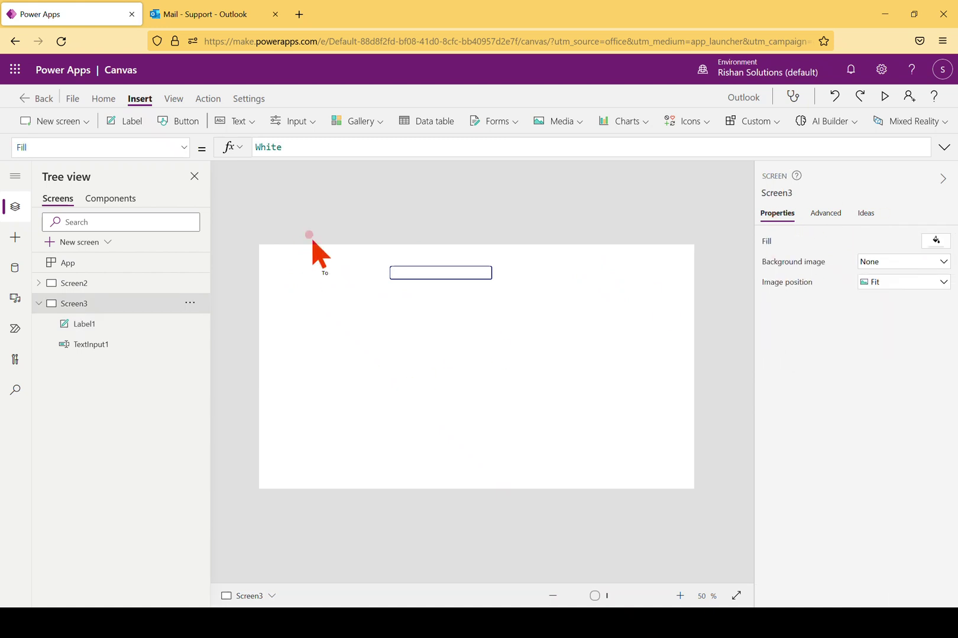
# Set font size 18 on the To label and its text box, and copy the pair
pyautogui.click(330, 272)
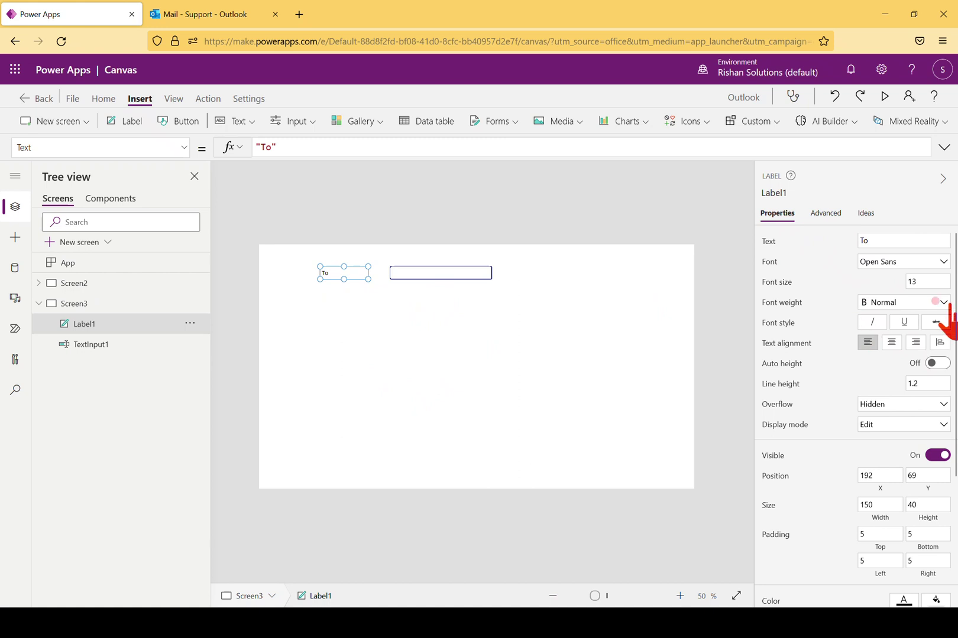
pyautogui.click(931, 282)
pyautogui.write('18')
pyautogui.click(473, 295)
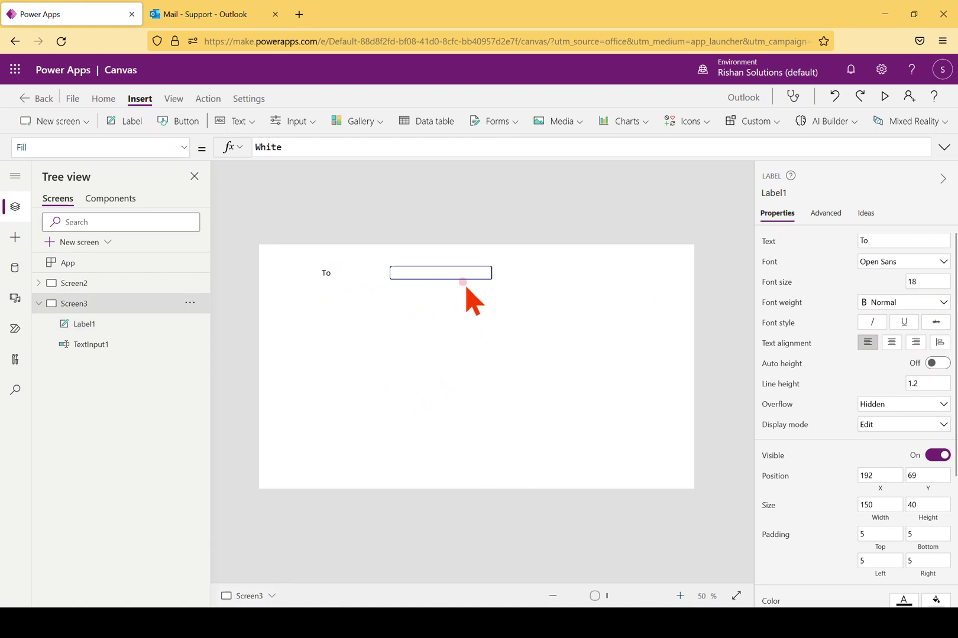
pyautogui.click(437, 275)
pyautogui.click(923, 322)
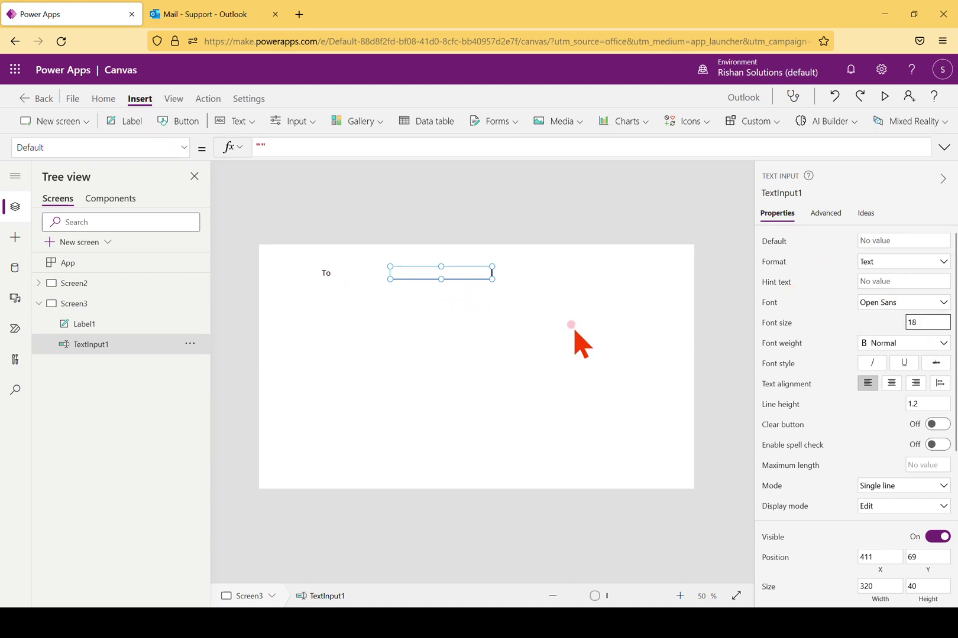
pyautogui.click(458, 308)
pyautogui.click(320, 272)
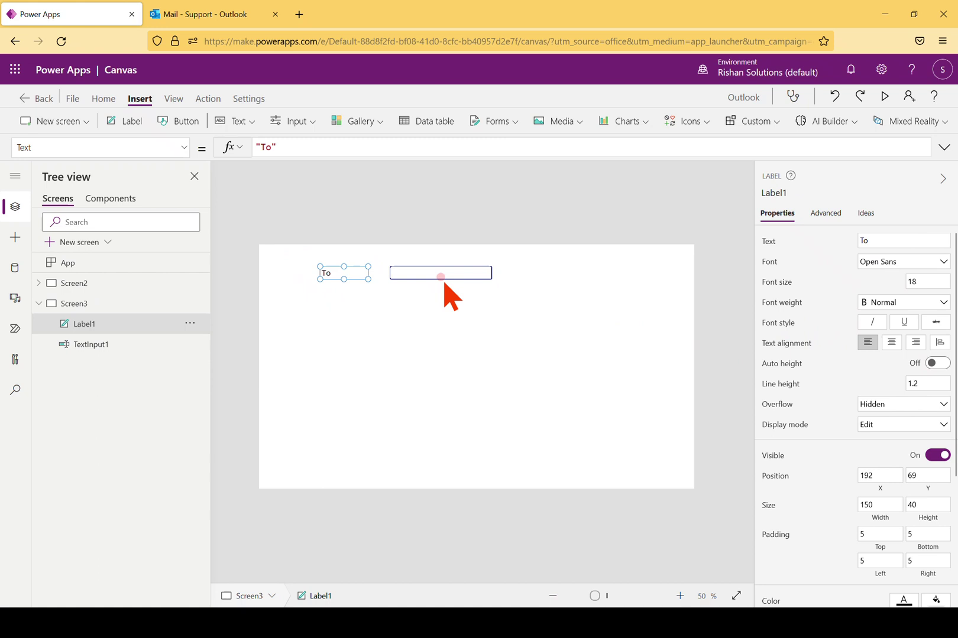
pyautogui.keyDown('shift'); pyautogui.click(434, 273); pyautogui.keyUp('shift')
pyautogui.click(471, 326)
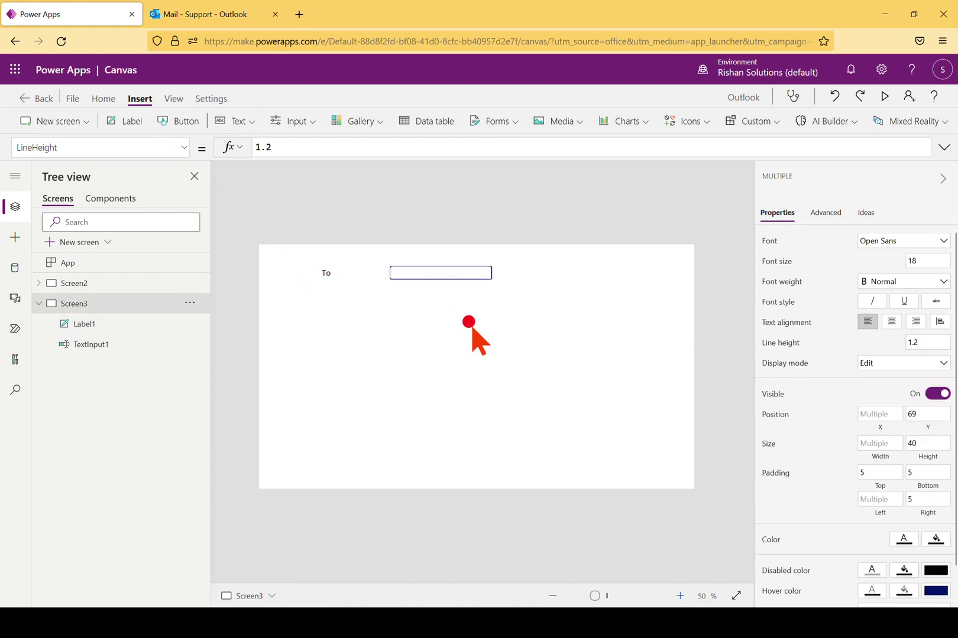
# Paste a copy of the To row below it and caption the new label Subject
pyautogui.hotkey('ctrl', 'v')
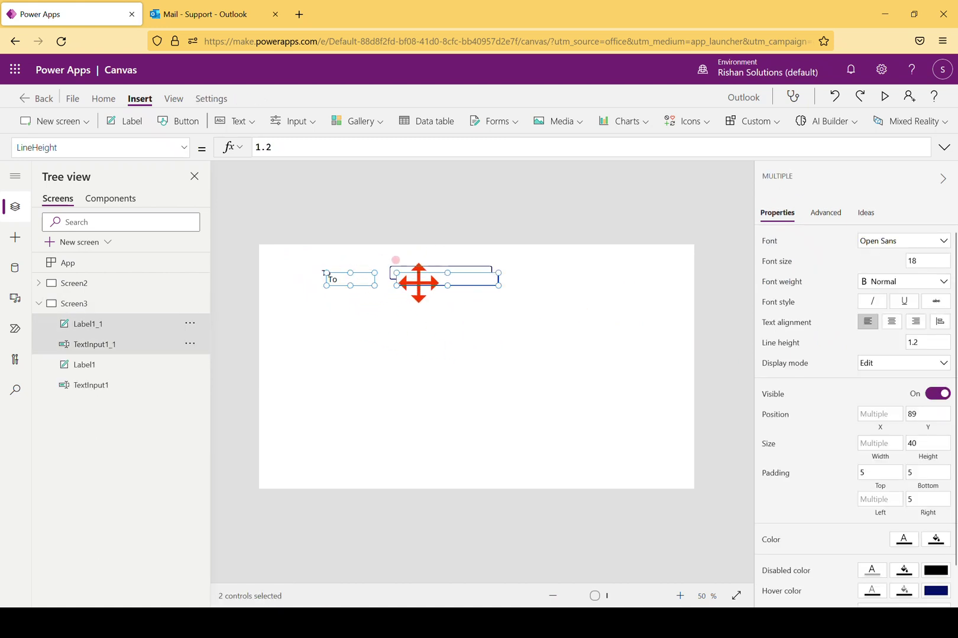
pyautogui.moveTo(418, 283); pyautogui.dragTo(409, 304)
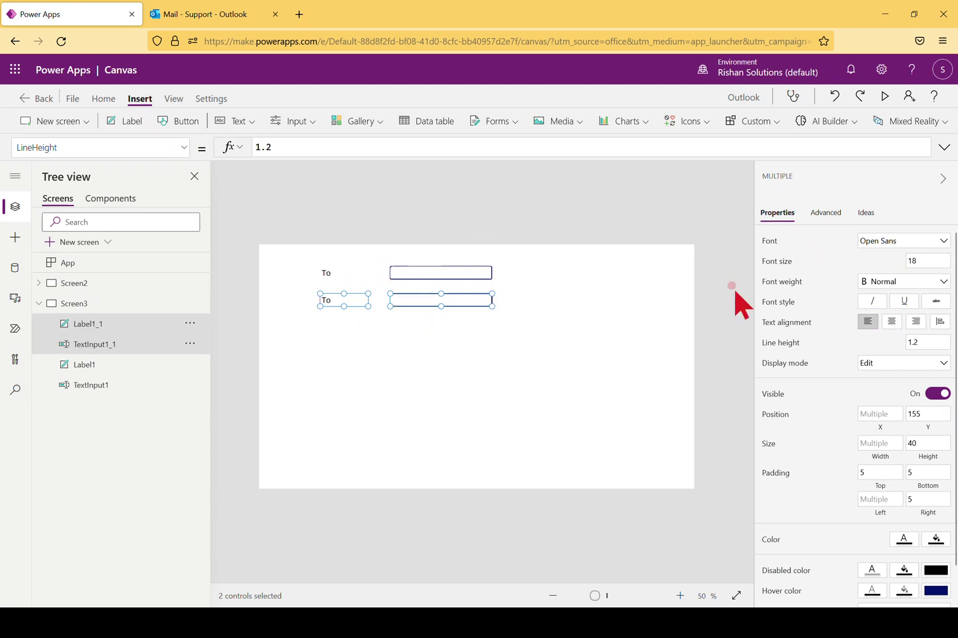
pyautogui.click(405, 370)
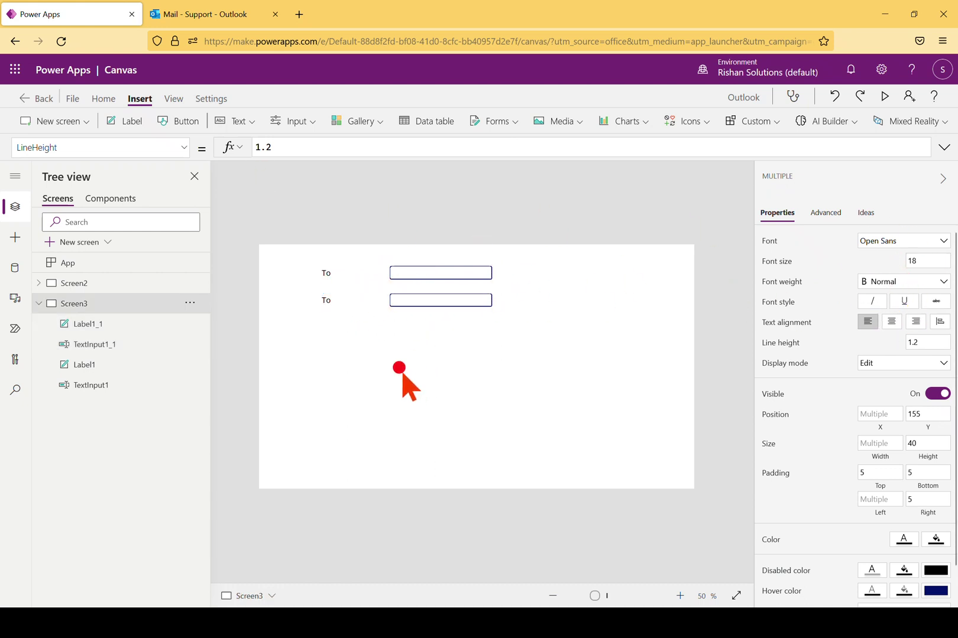
pyautogui.click(335, 301)
pyautogui.click(896, 242)
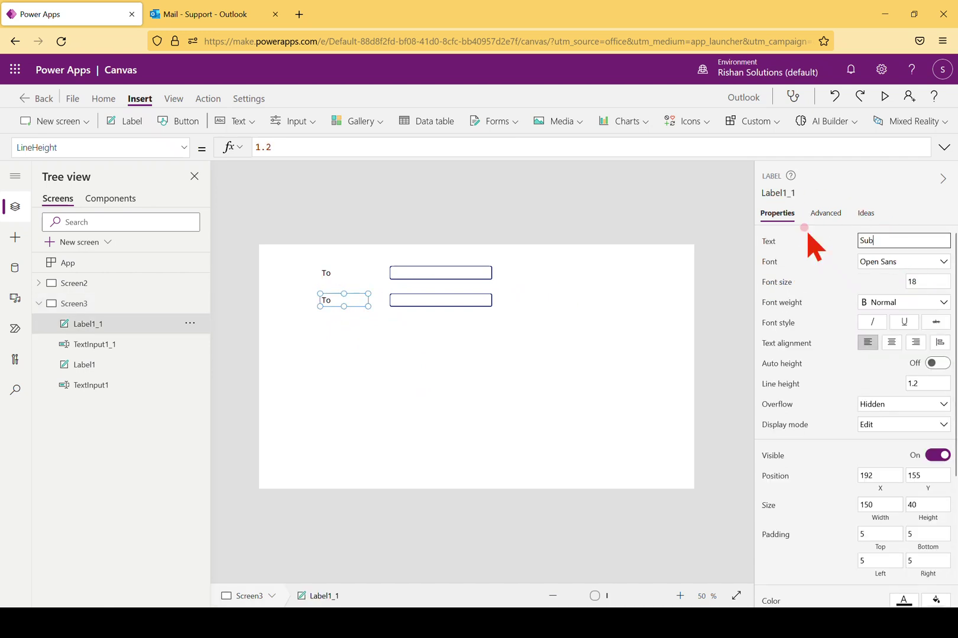
pyautogui.click(451, 355)
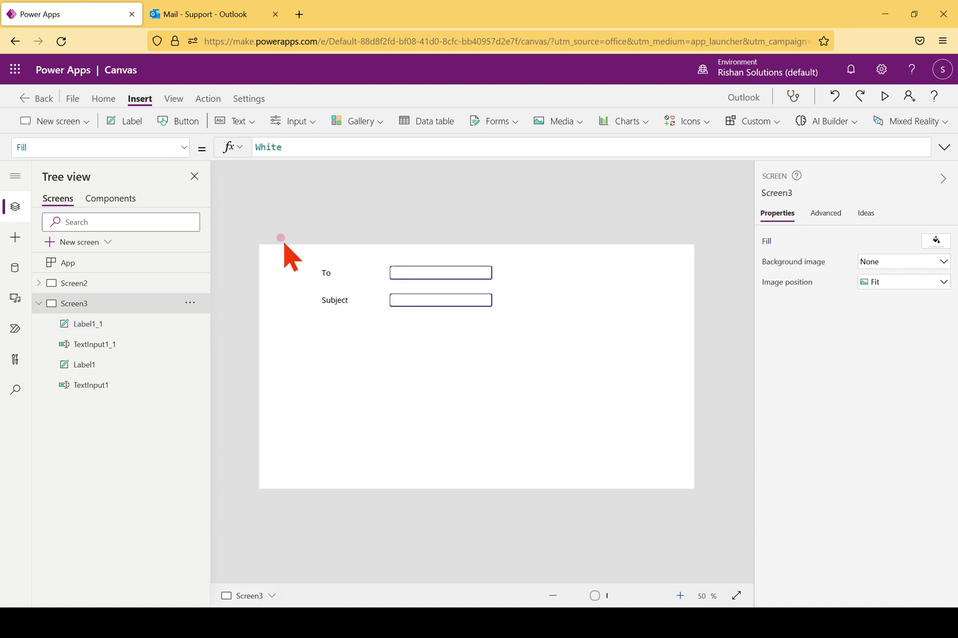
# Insert a new text input below Subject and stretch it into a large box
pyautogui.click(247, 124)
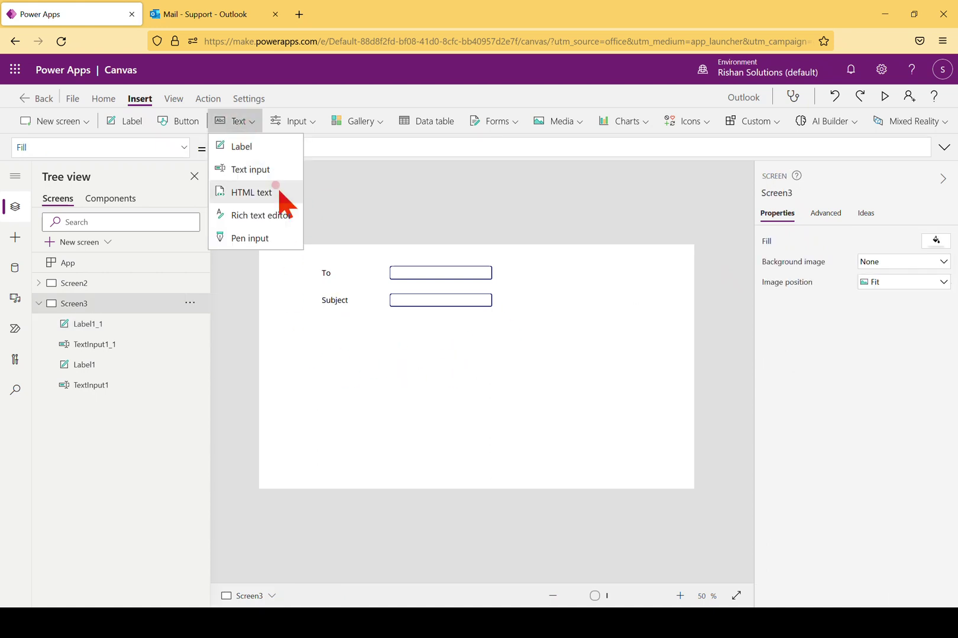
pyautogui.click(262, 172)
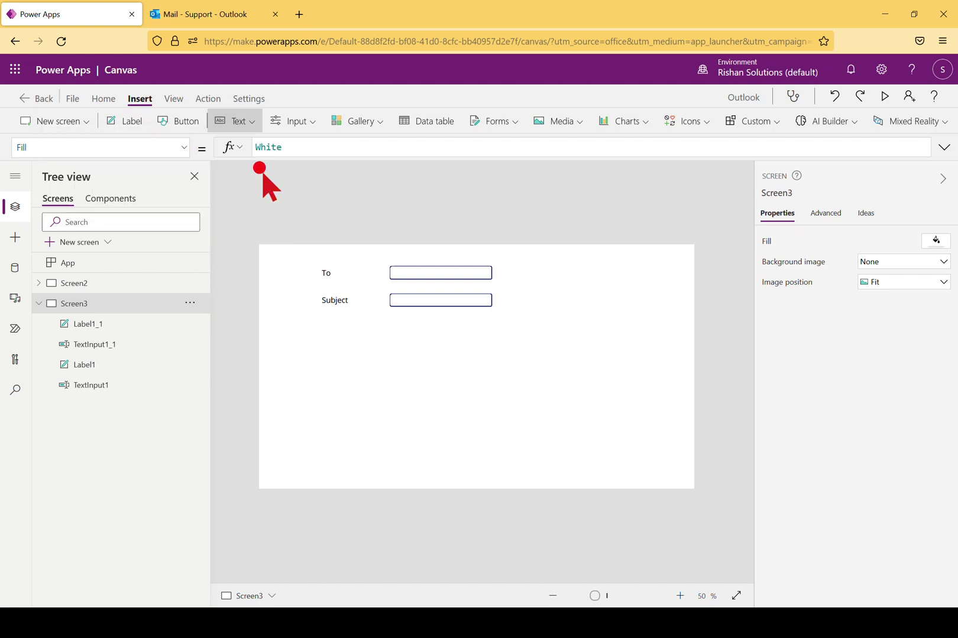
pyautogui.moveTo(314, 265); pyautogui.dragTo(432, 331)
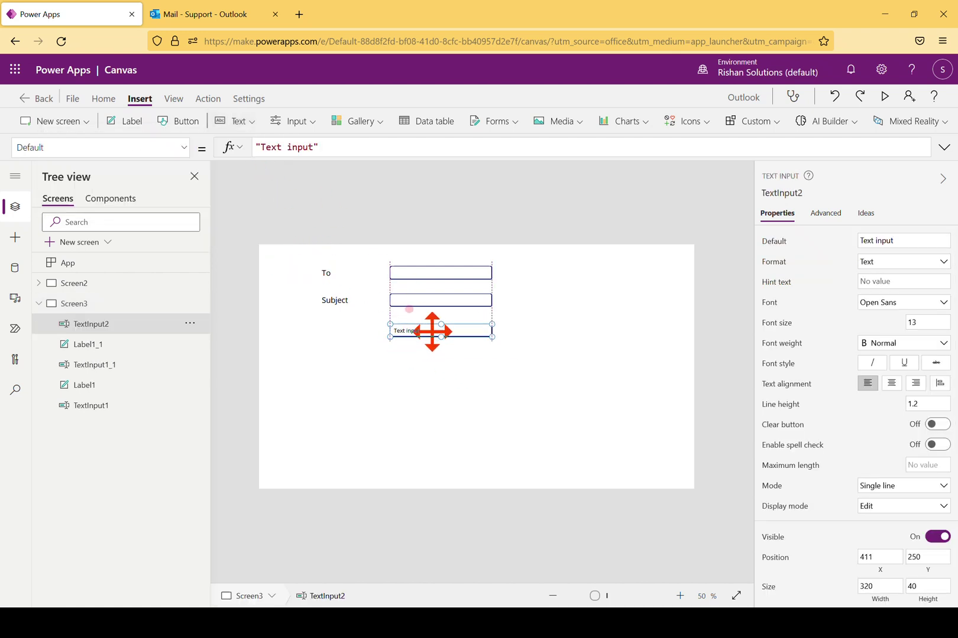
pyautogui.moveTo(491, 337); pyautogui.dragTo(671, 447)
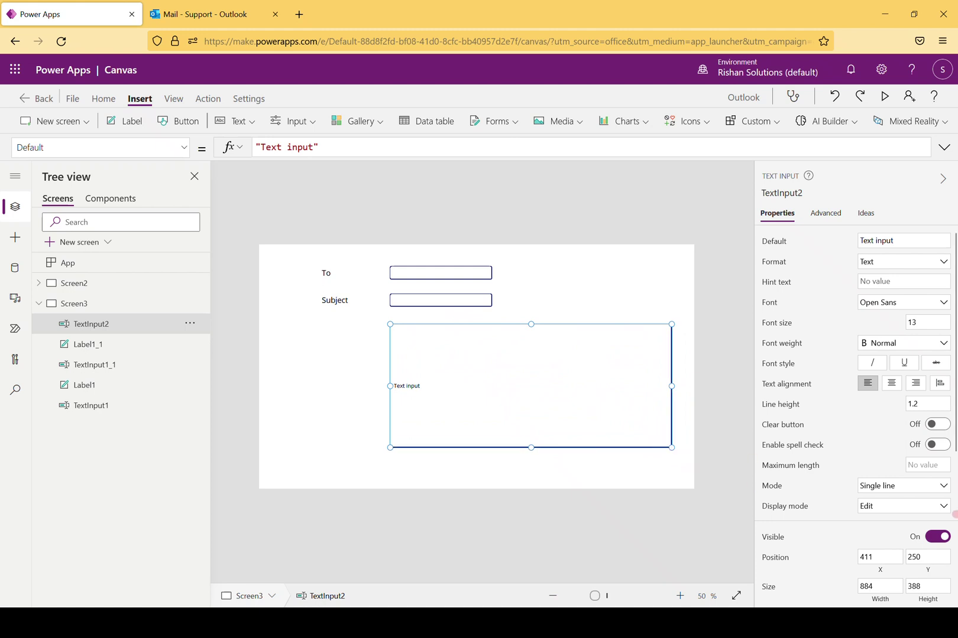
# Set the large text box's Mode to Multiline
pyautogui.click(888, 483)
pyautogui.click(877, 499)
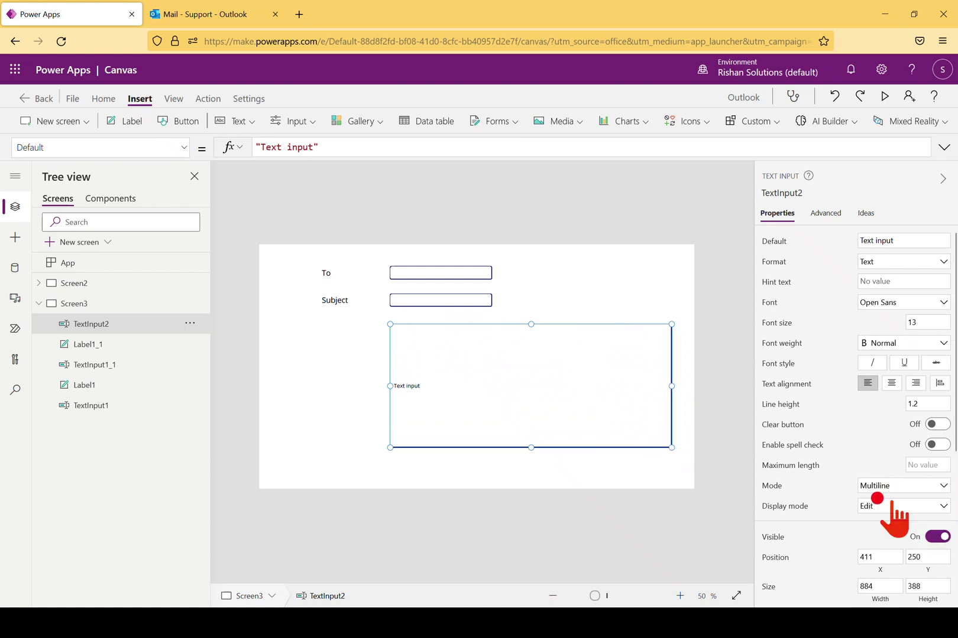
pyautogui.click(362, 367)
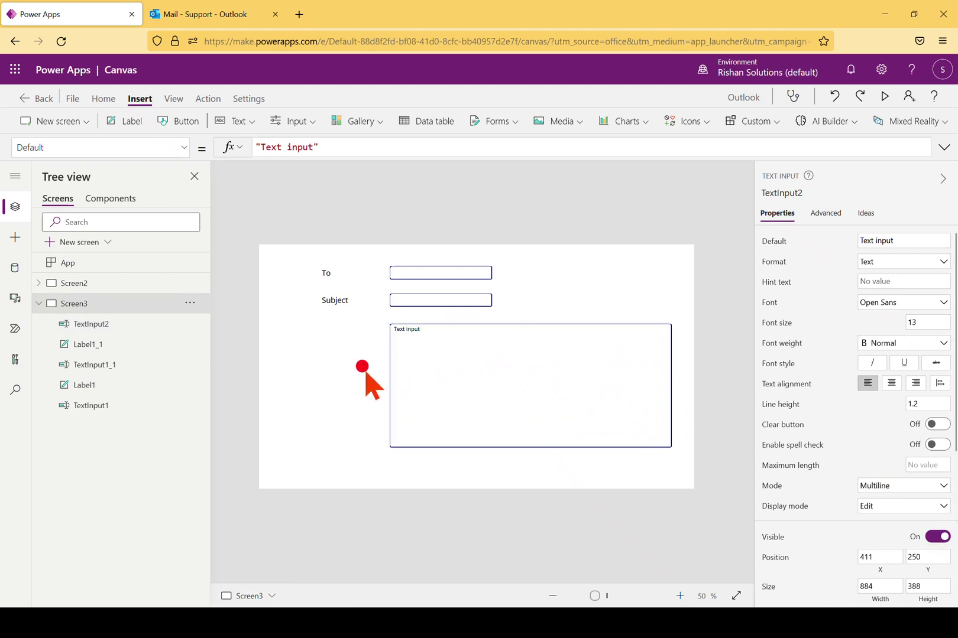
# Place a label captioned Body beside the large box, with font size 18
pyautogui.click(121, 125)
pyautogui.moveTo(312, 296); pyautogui.dragTo(332, 377)
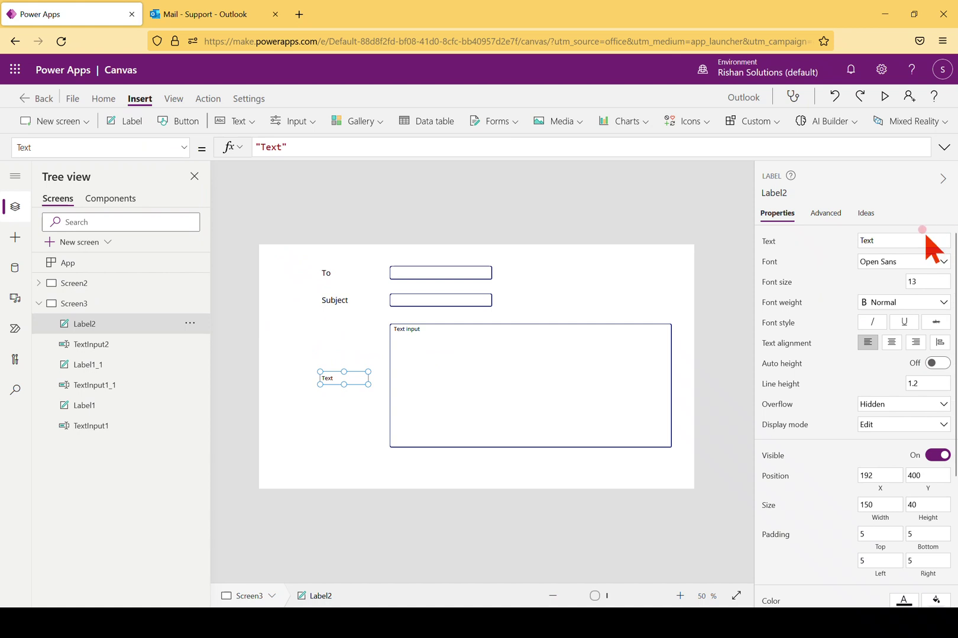
pyautogui.click(907, 241)
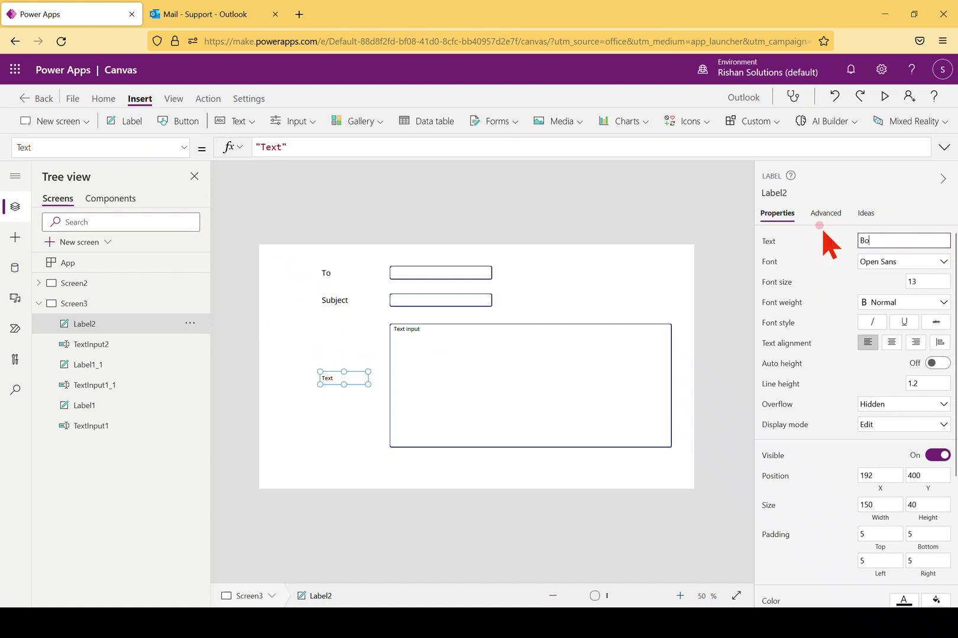
pyautogui.click(514, 463)
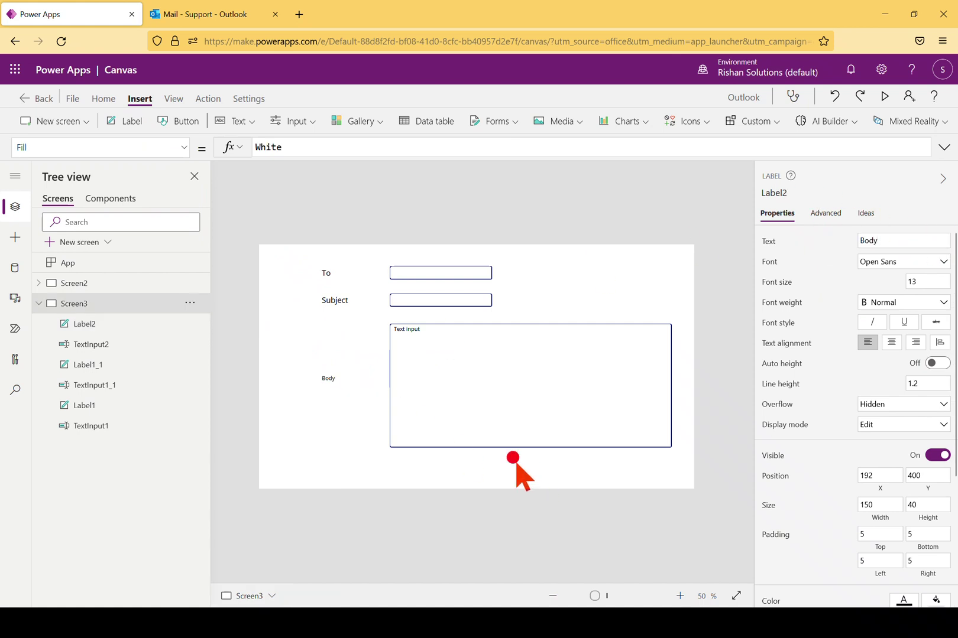
pyautogui.click(329, 378)
pyautogui.doubleClick(926, 281)
pyautogui.write('18')
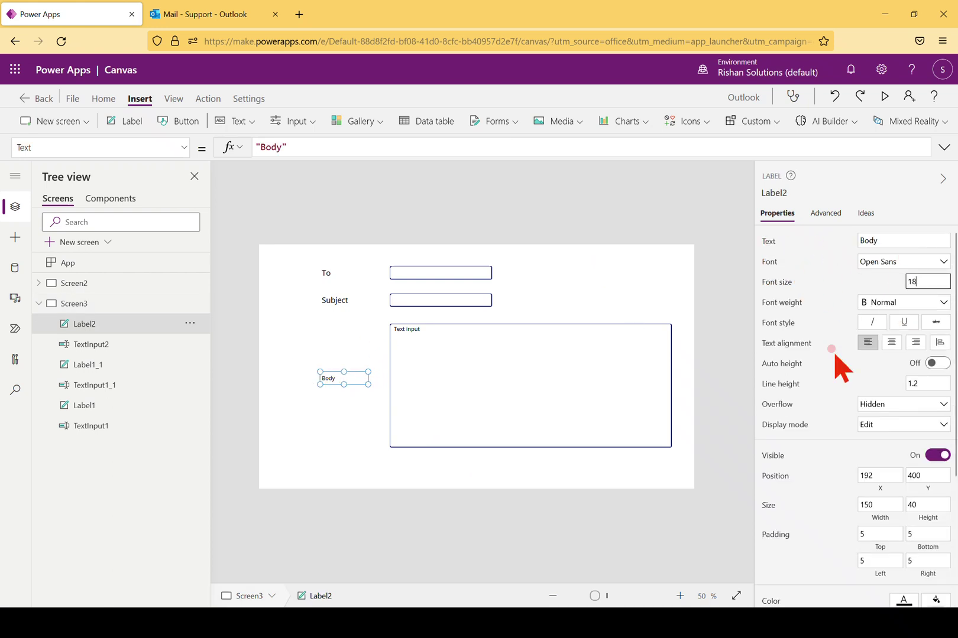
pyautogui.click(584, 459)
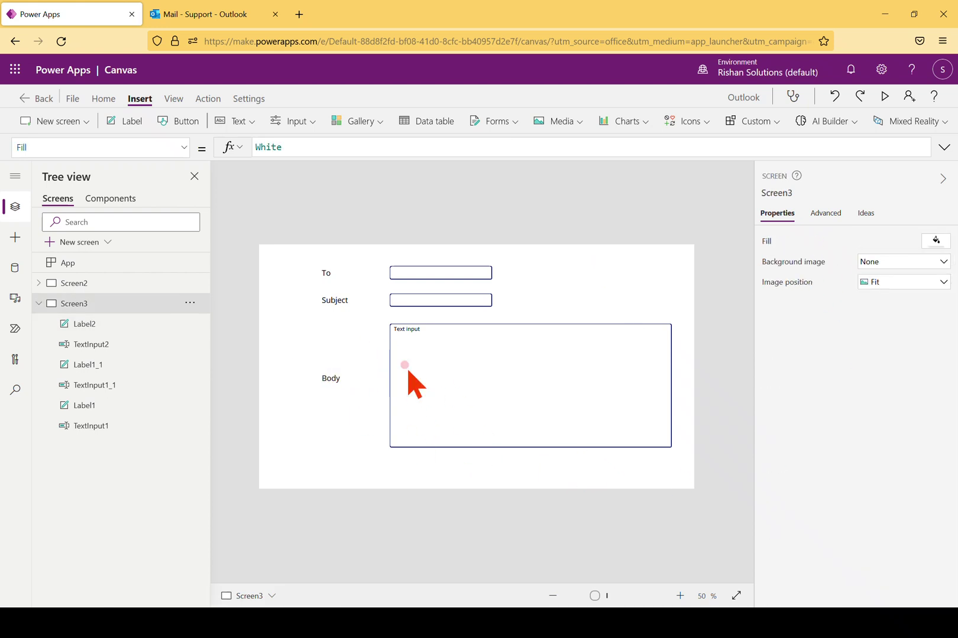
# Delete the large box's default 'Text input' value
pyautogui.click(422, 330)
pyautogui.moveTo(315, 147); pyautogui.dragTo(261, 148)
pyautogui.press('BackSpace')
pyautogui.press('BackSpace')
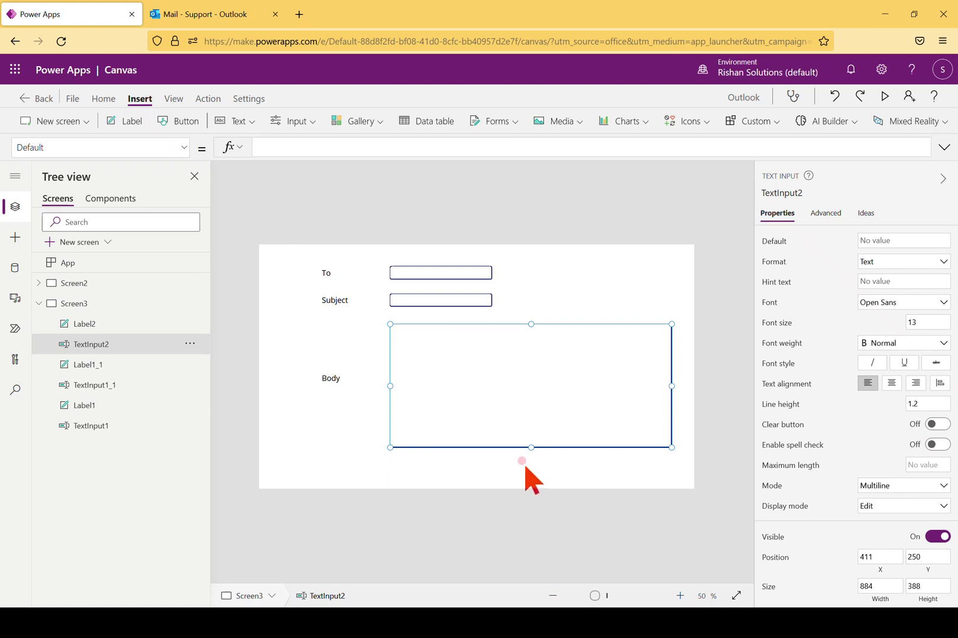
pyautogui.click(515, 461)
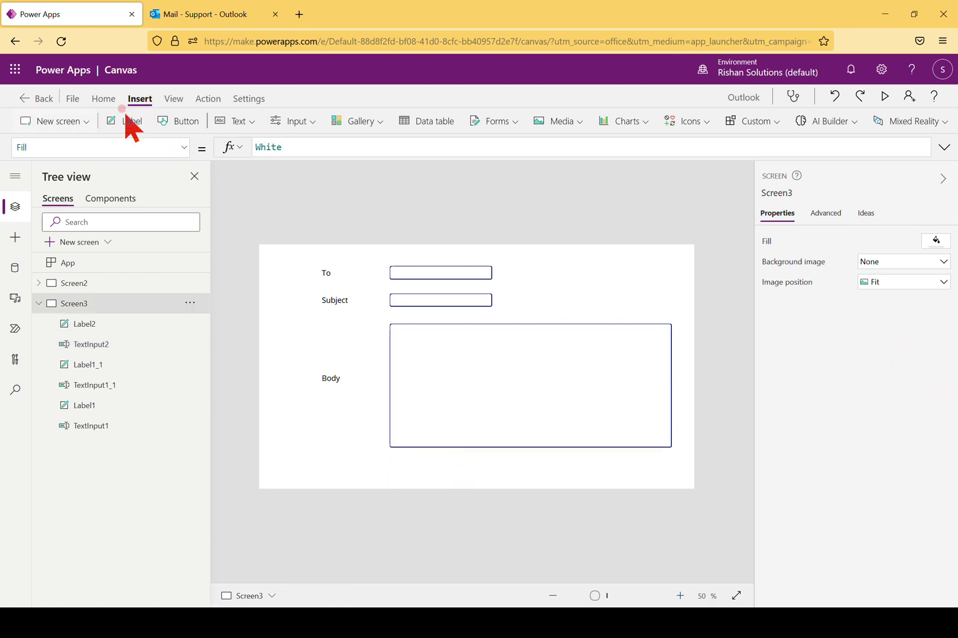
# Add a Send button below the body box with font size 18, enlarged to 222 × 56
pyautogui.click(178, 121)
pyautogui.moveTo(453, 411); pyautogui.dragTo(419, 473)
pyautogui.click(885, 240)
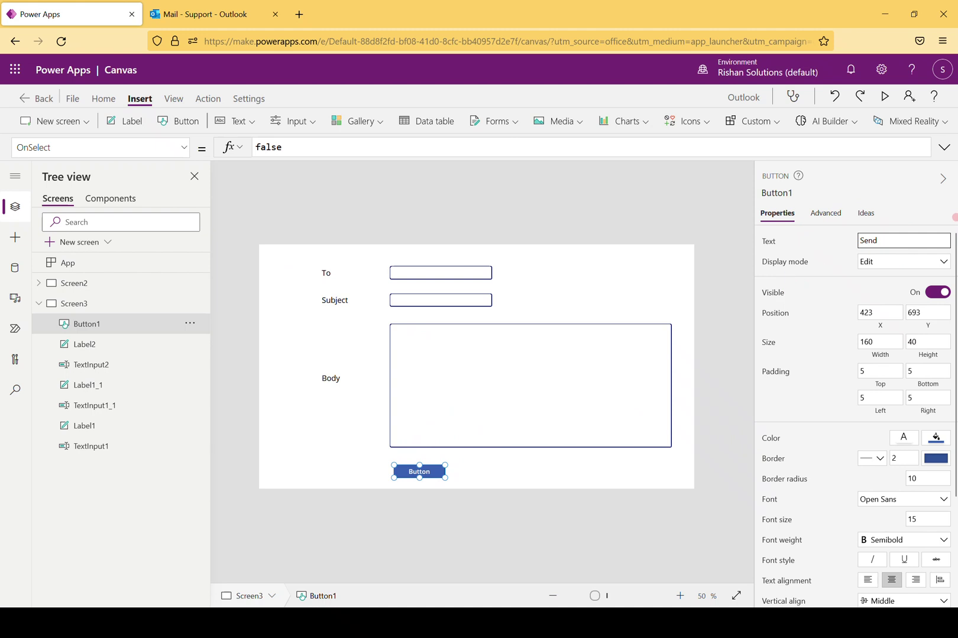
pyautogui.scroll(-3, 940, 369)
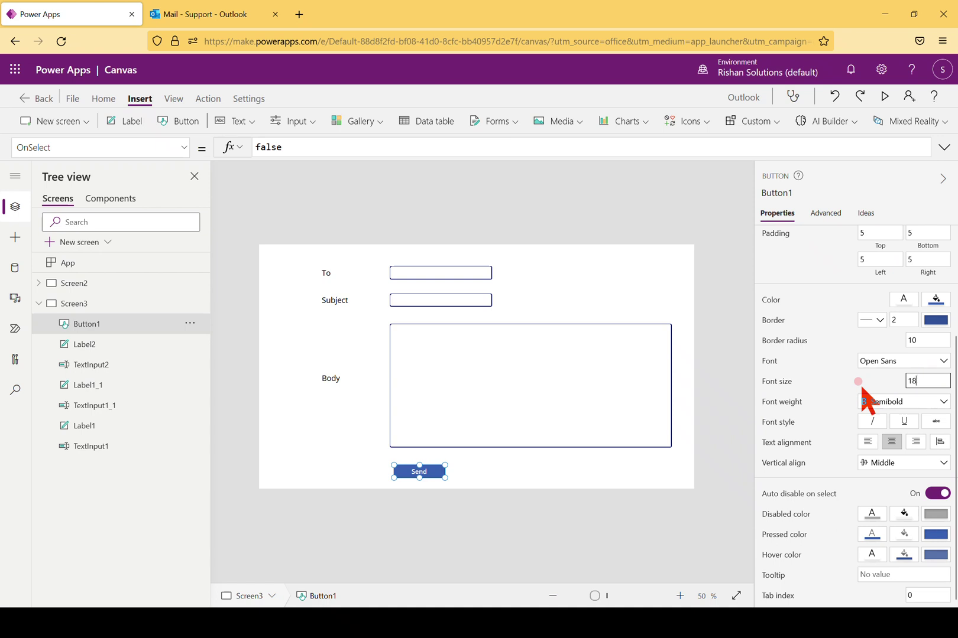
pyautogui.click(486, 476)
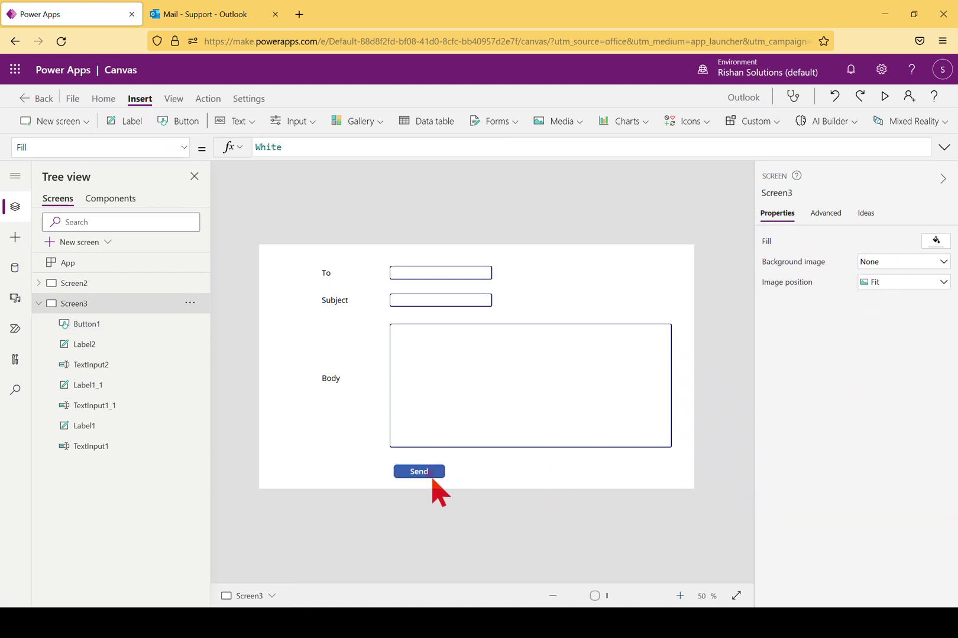
pyautogui.click(430, 473)
pyautogui.moveTo(445, 478); pyautogui.dragTo(464, 483)
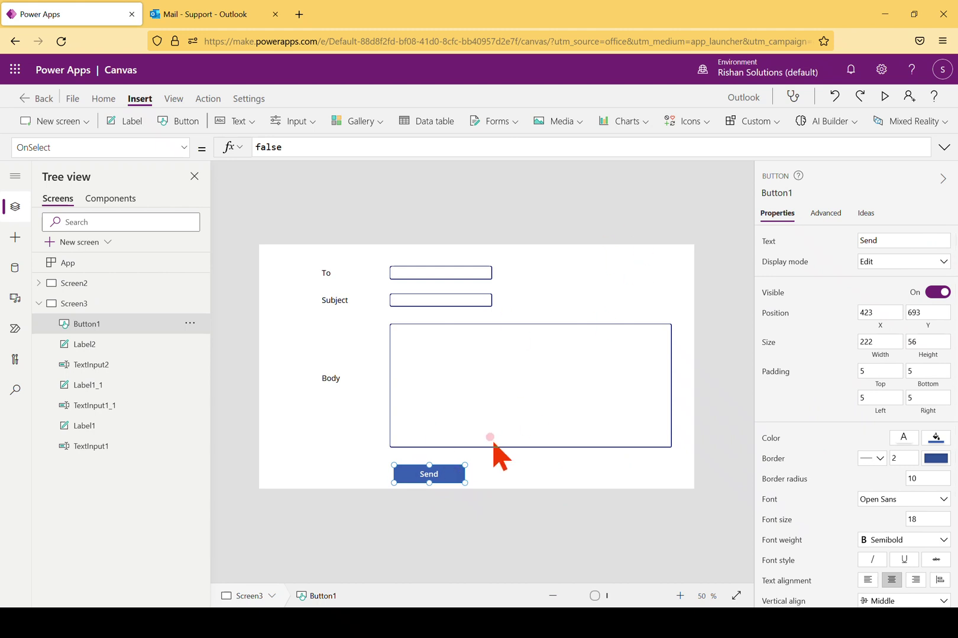
pyautogui.click(562, 465)
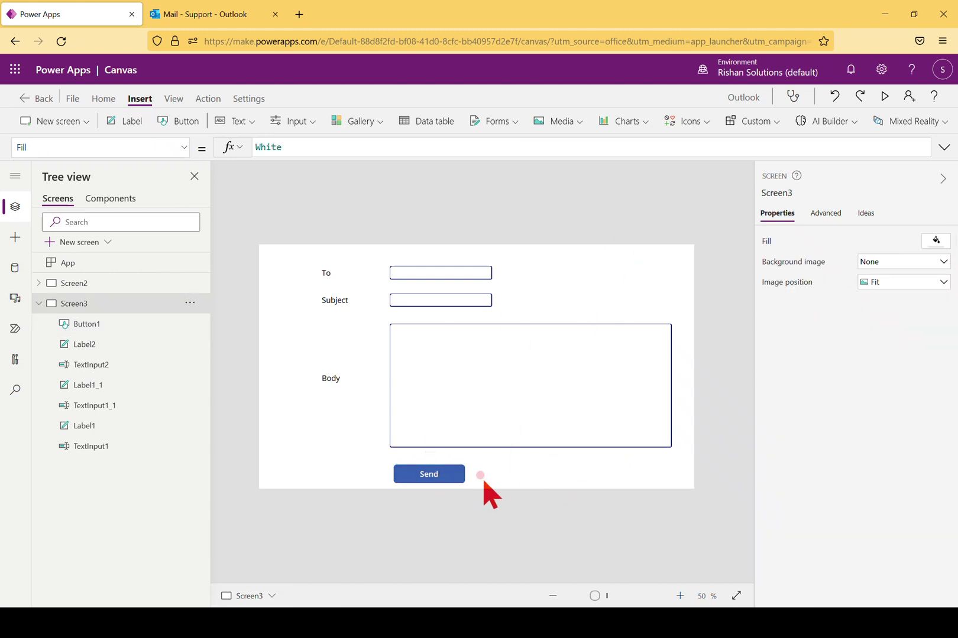
# Insert the Send icon and move it onto the Send button
pyautogui.click(443, 480)
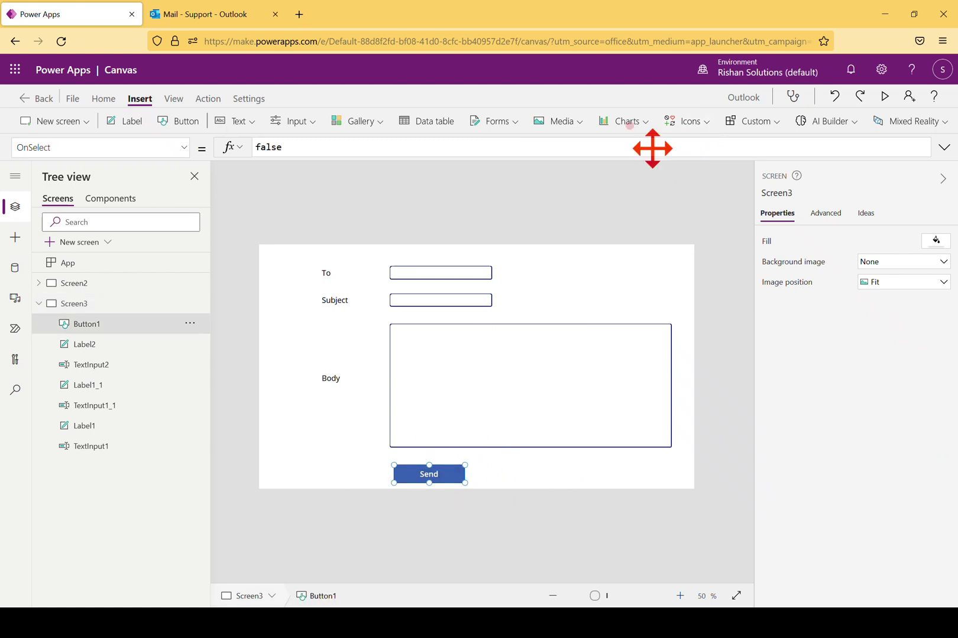
pyautogui.click(705, 121)
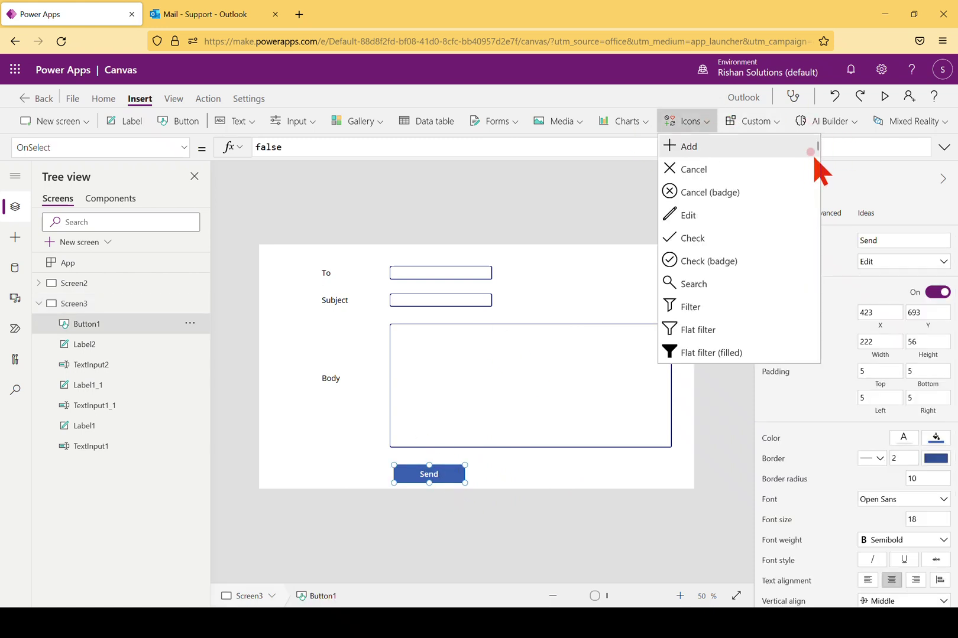
pyautogui.moveTo(816, 148); pyautogui.dragTo(769, 242)
pyautogui.click(682, 208)
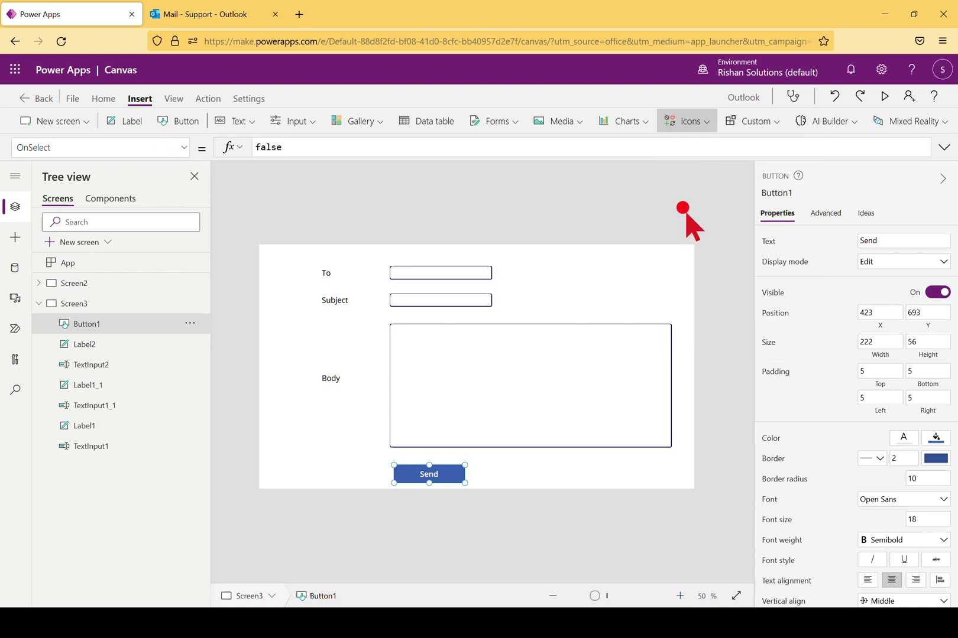
pyautogui.moveTo(278, 270); pyautogui.dragTo(452, 475)
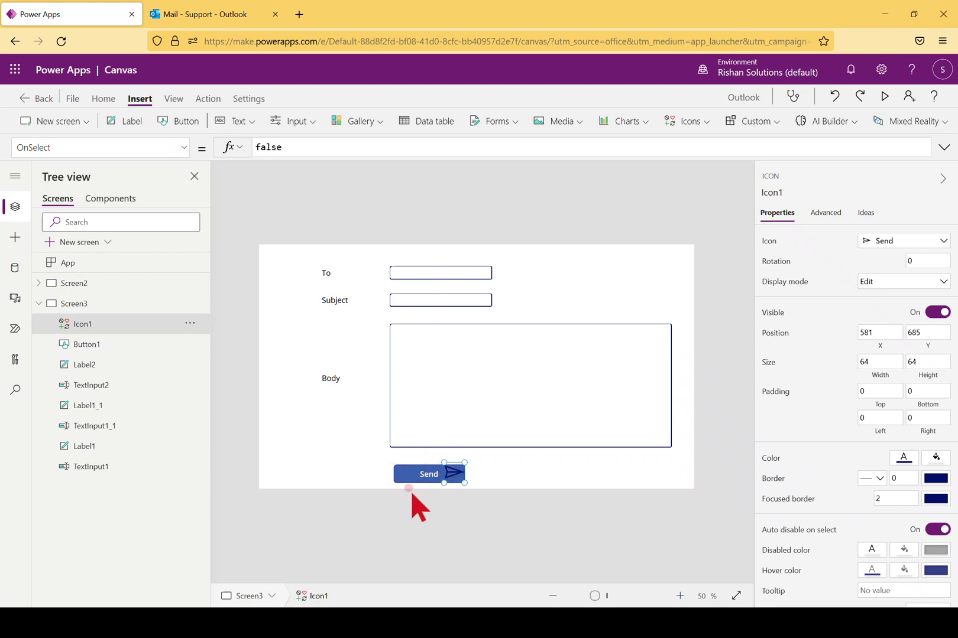
# Left-align the Send button's caption and line the icon up inside the button
pyautogui.click(434, 480)
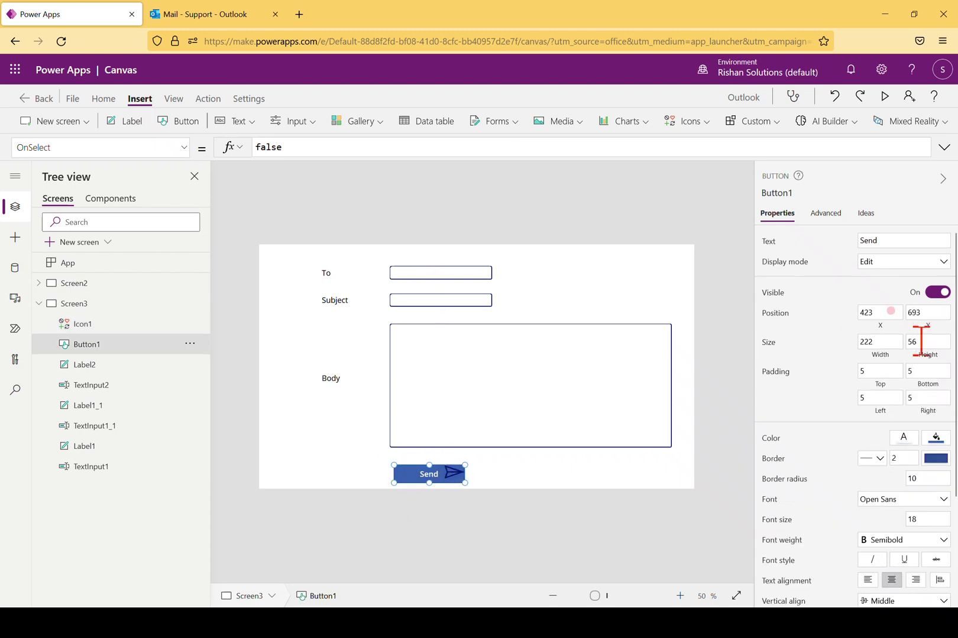
pyautogui.click(867, 580)
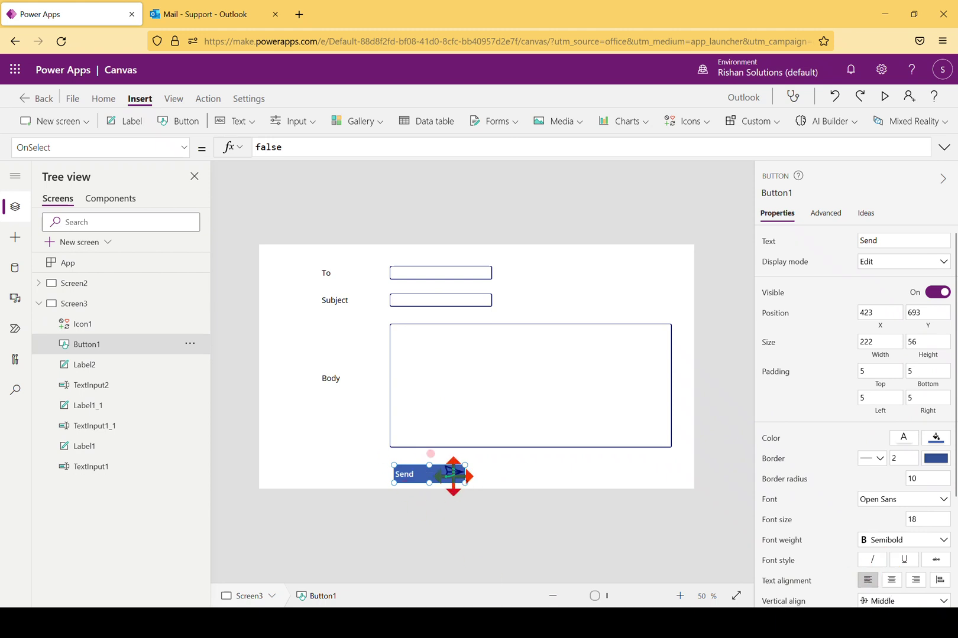
pyautogui.click(501, 496)
pyautogui.click(450, 480)
pyautogui.moveTo(447, 482)
pyautogui.mouseDown()
pyautogui.moveTo(434, 486)
pyautogui.moveTo(441, 477)
pyautogui.mouseUp()
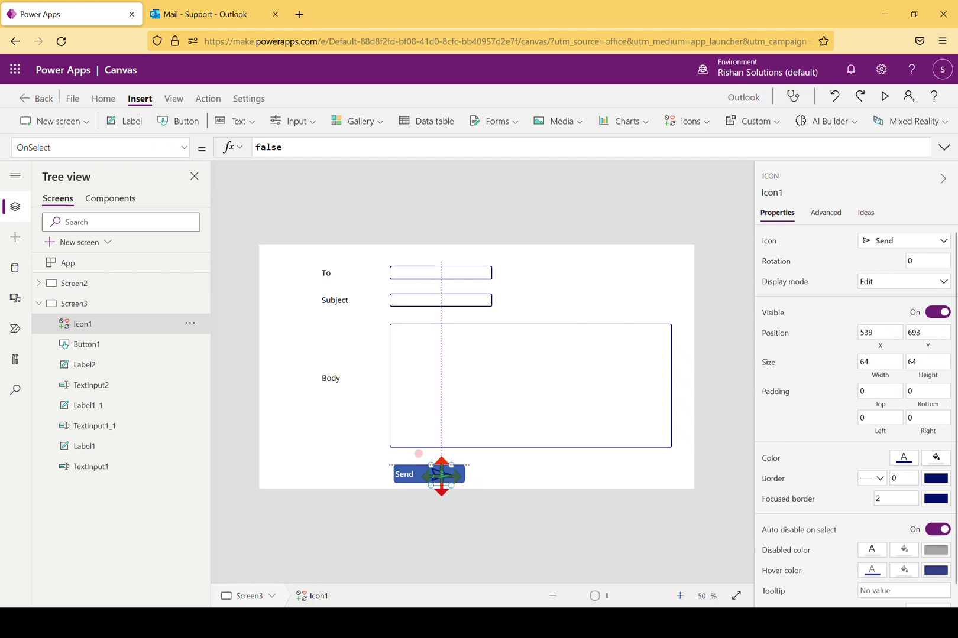
pyautogui.click(404, 474)
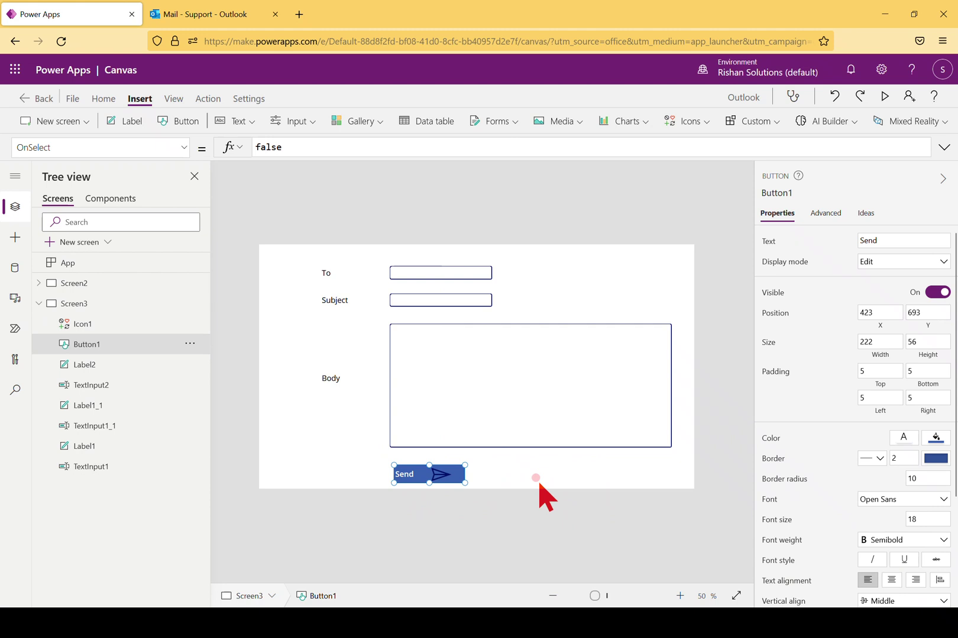
pyautogui.click(536, 482)
pyautogui.click(414, 473)
# Replace the Send button's OnSelect value false with Office365Outlook.SendEmail( from autocomplete
pyautogui.moveTo(298, 146); pyautogui.dragTo(230, 158)
pyautogui.press('Right')
pyautogui.press('BackSpace')
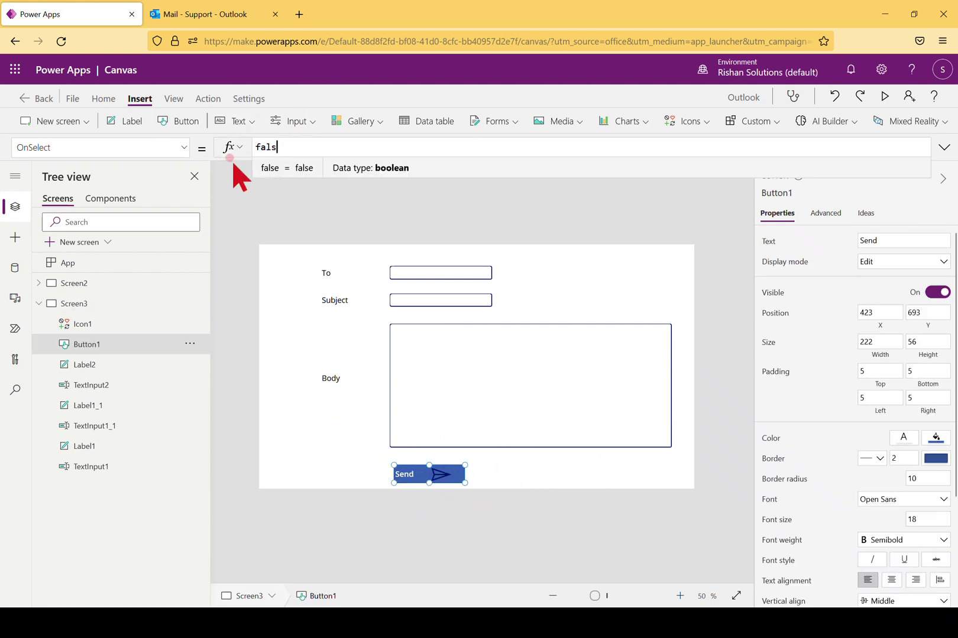
pyautogui.write('e')
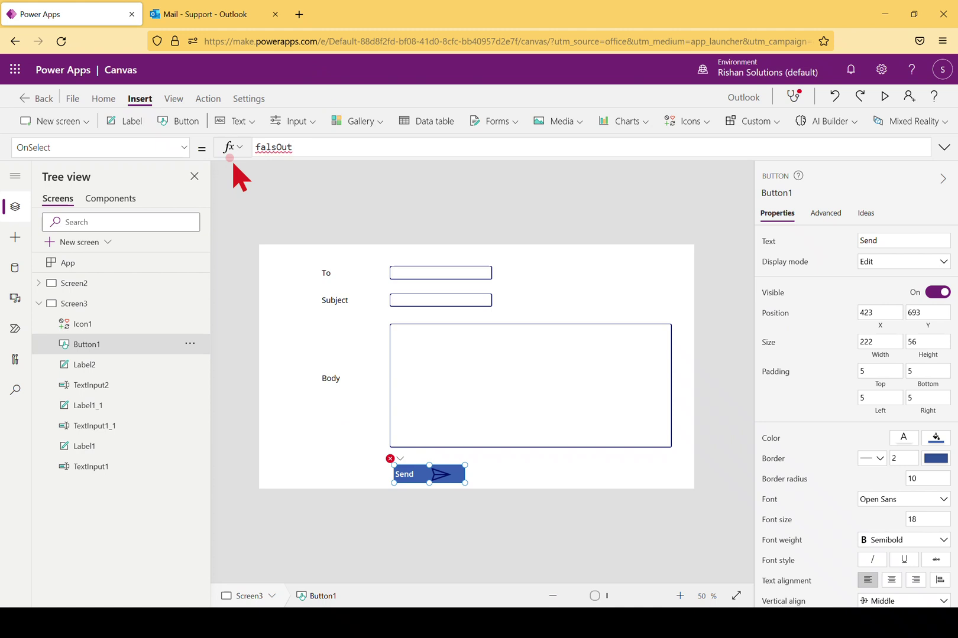
pyautogui.press('BackSpace')
pyautogui.press('BackSpace')
pyautogui.press('BackSpace')
pyautogui.press('BackSpace')
pyautogui.press('BackSpace')
pyautogui.write('Outlook')
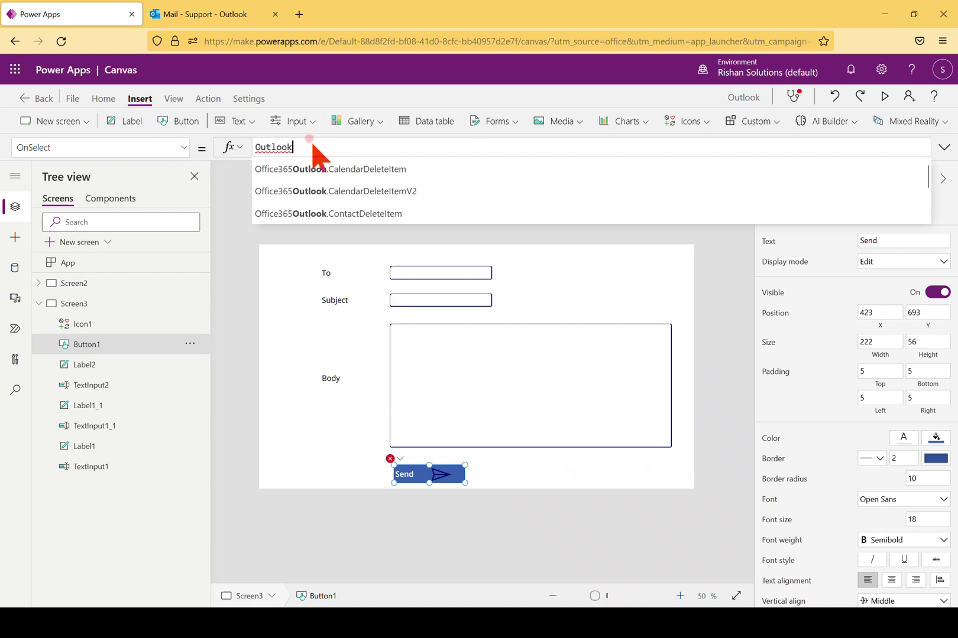
pyautogui.moveTo(312, 147); pyautogui.dragTo(222, 151)
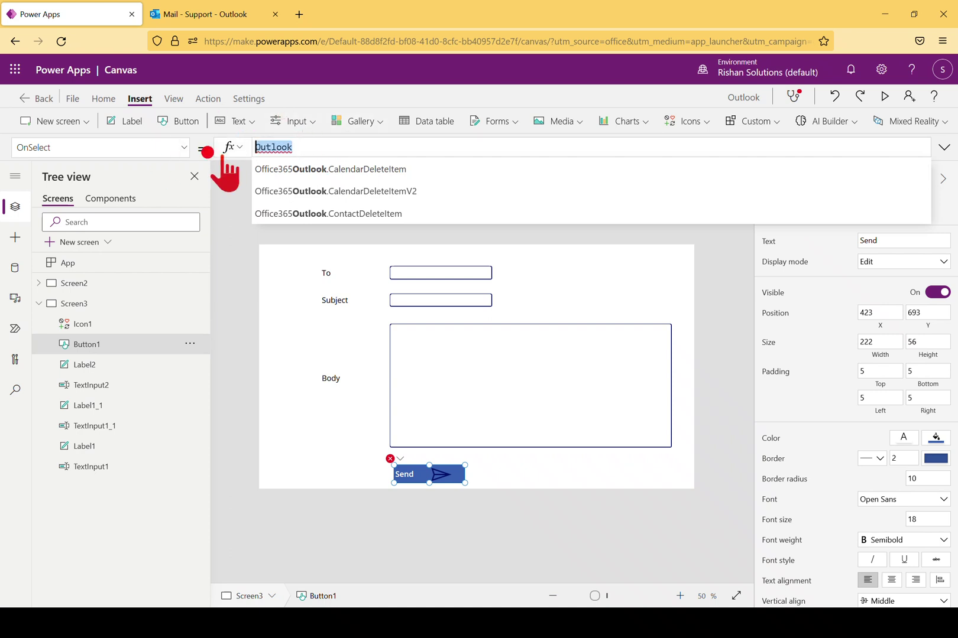
pyautogui.write('Office')
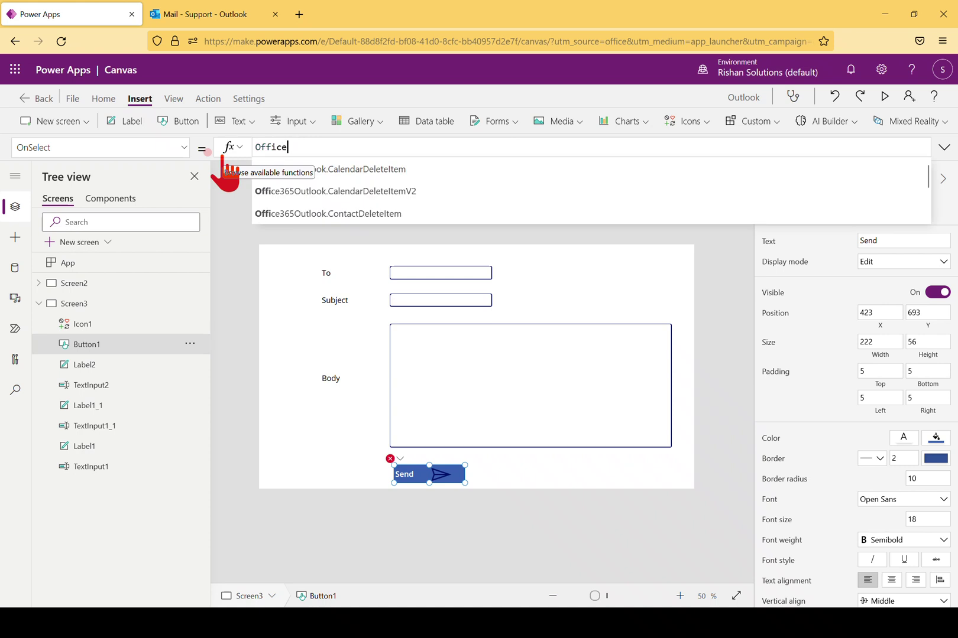
pyautogui.write('365Outlook')
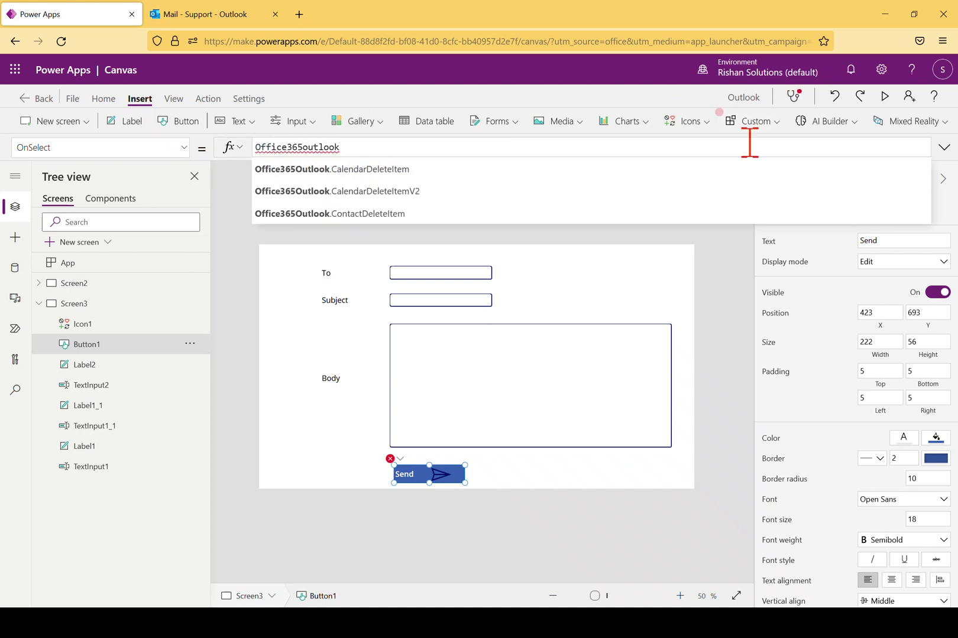
pyautogui.write('.se')
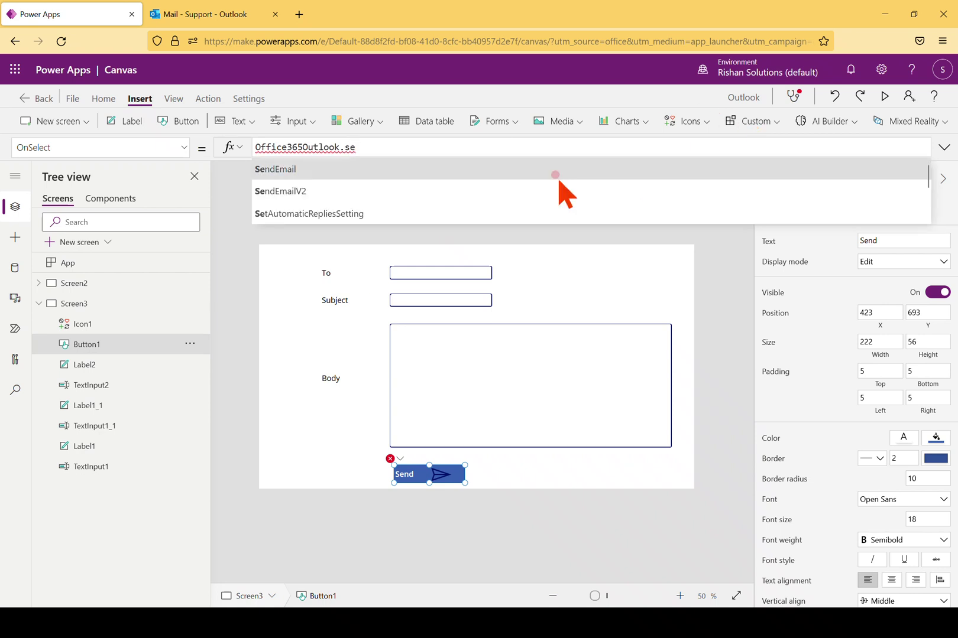
pyautogui.click(409, 169)
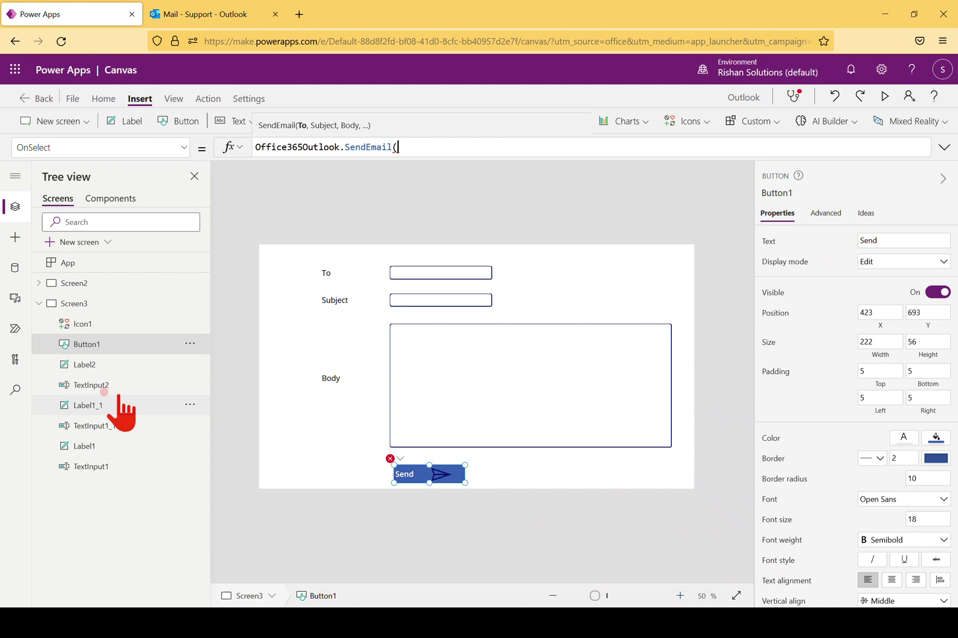
pyautogui.click(95, 384)
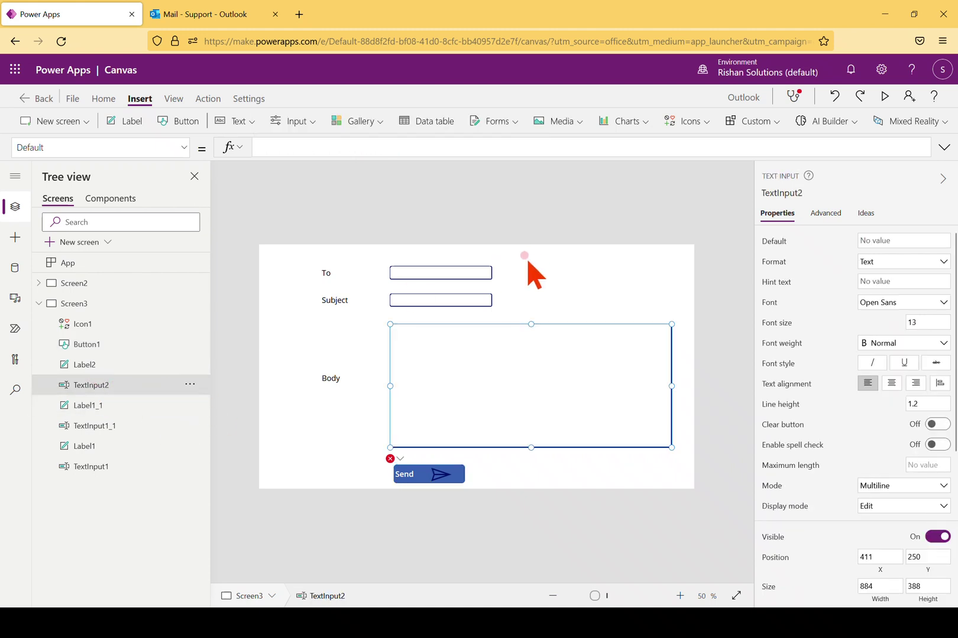
# Rename TextInput1 to To and TextInput1_1 to Subject in the Tree view
pyautogui.click(459, 271)
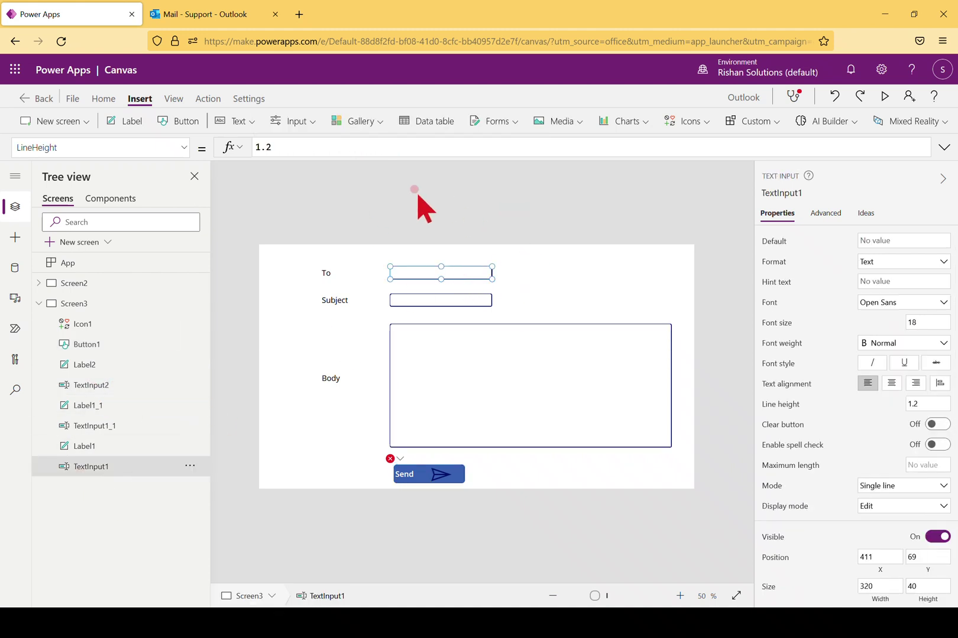
pyautogui.click(422, 301)
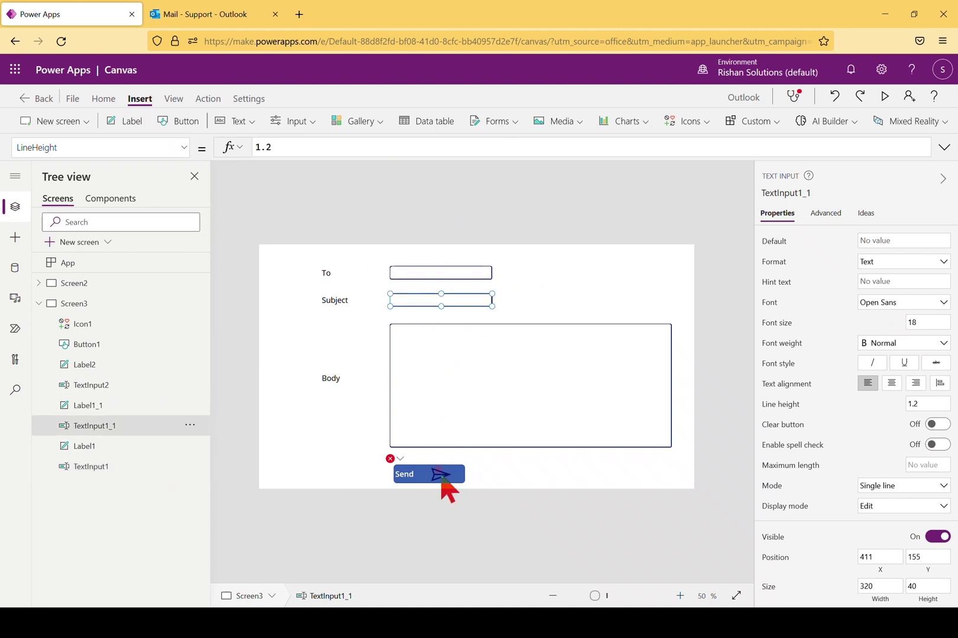
pyautogui.click(189, 467)
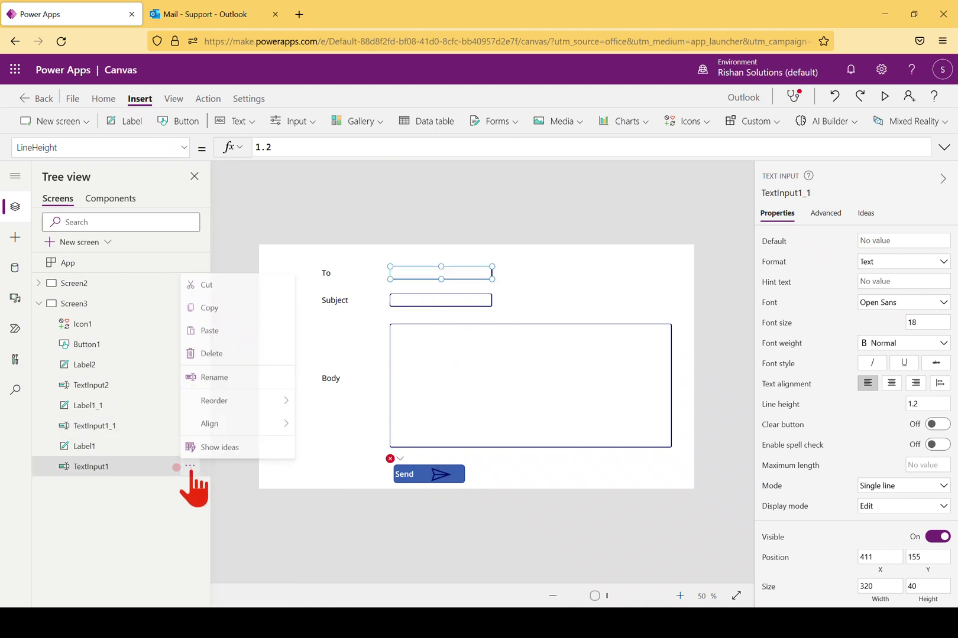
pyautogui.click(230, 379)
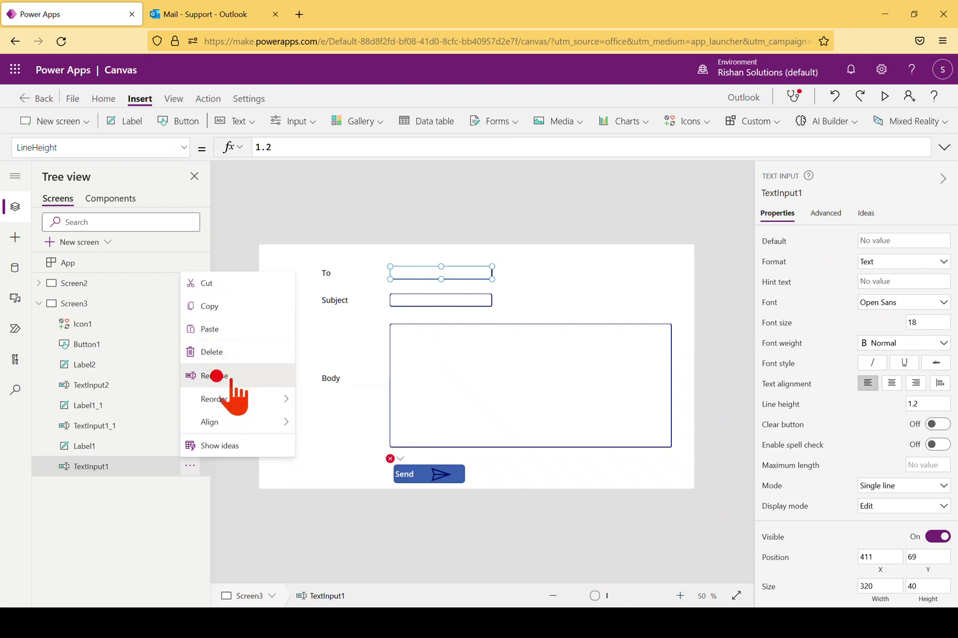
pyautogui.write('To')
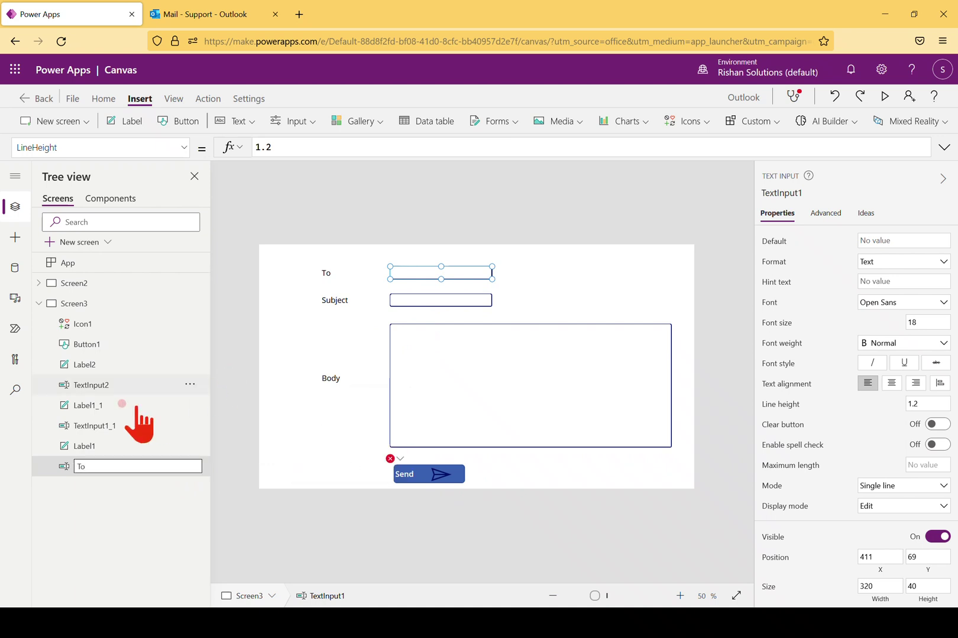
pyautogui.click(171, 426)
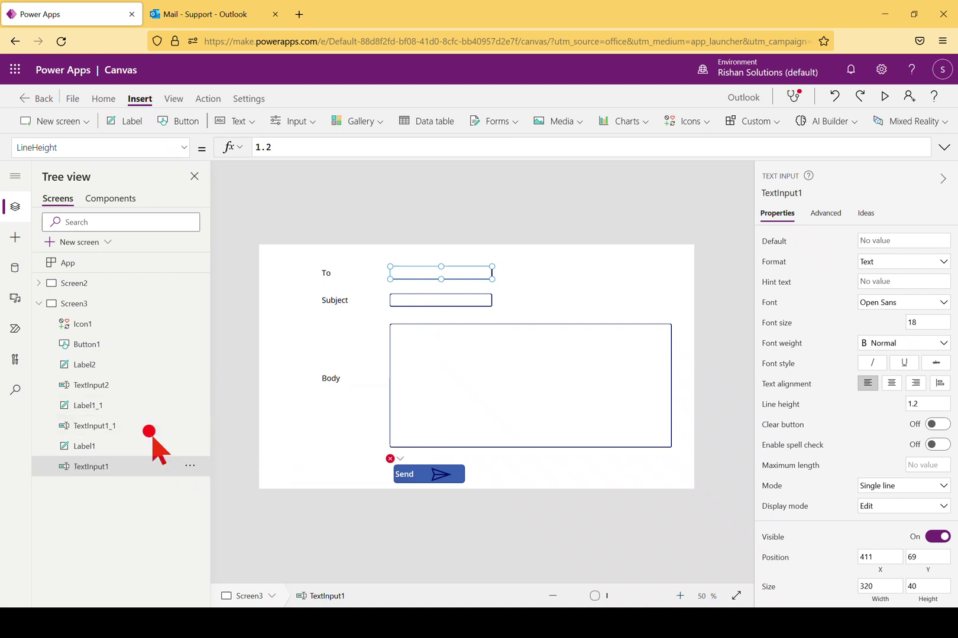
pyautogui.click(189, 426)
pyautogui.click(219, 309)
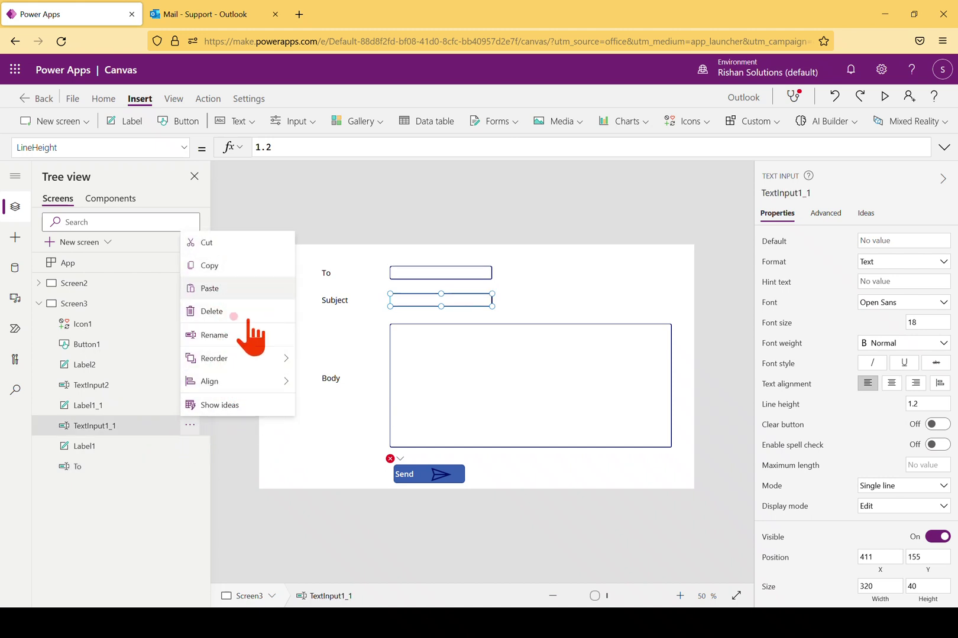
pyautogui.click(243, 332)
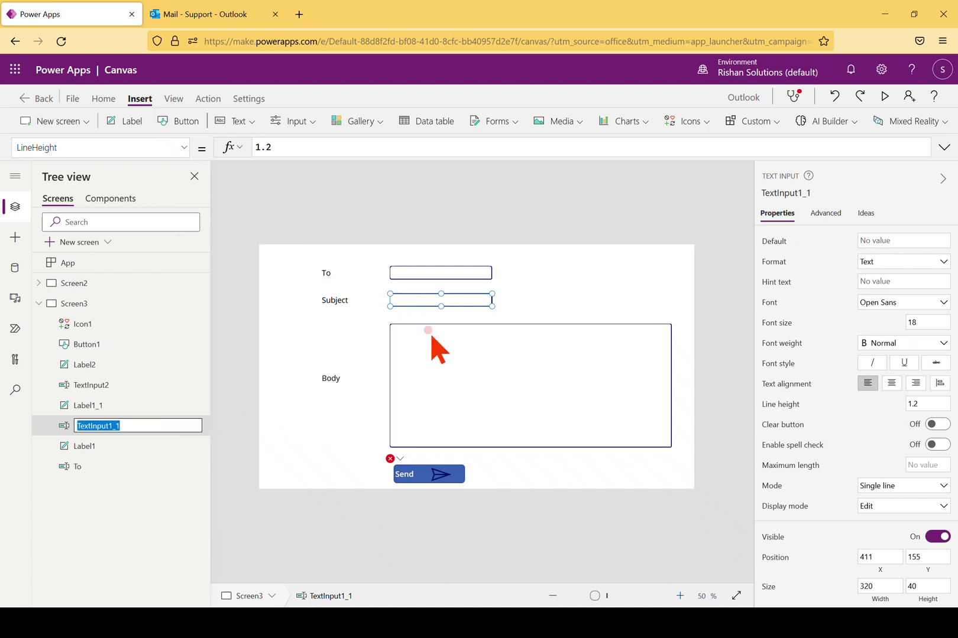
pyautogui.write('Subject')
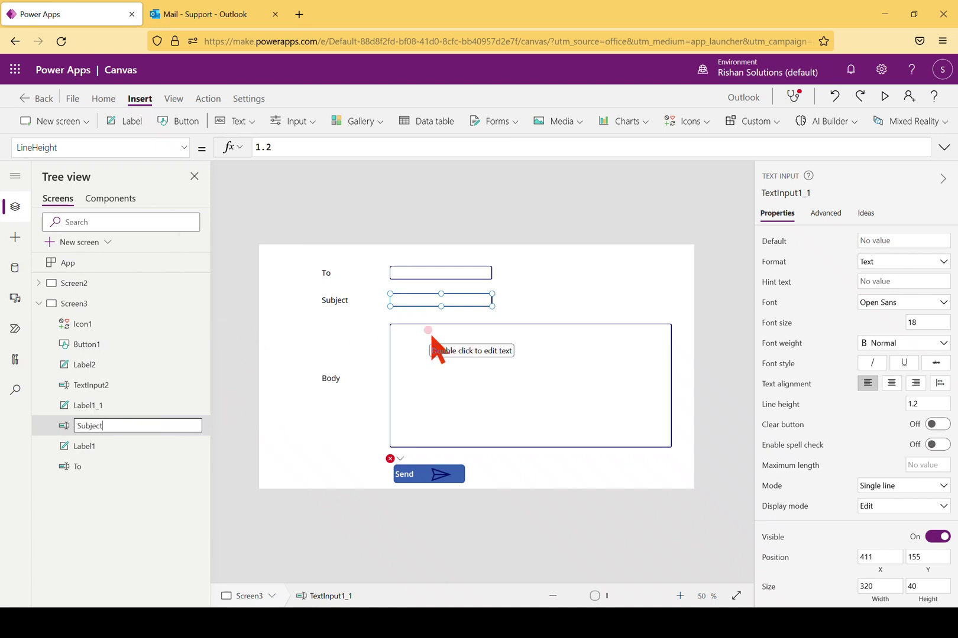
pyautogui.click(118, 521)
# Rename TextInput2 to MailBody
pyautogui.click(638, 359)
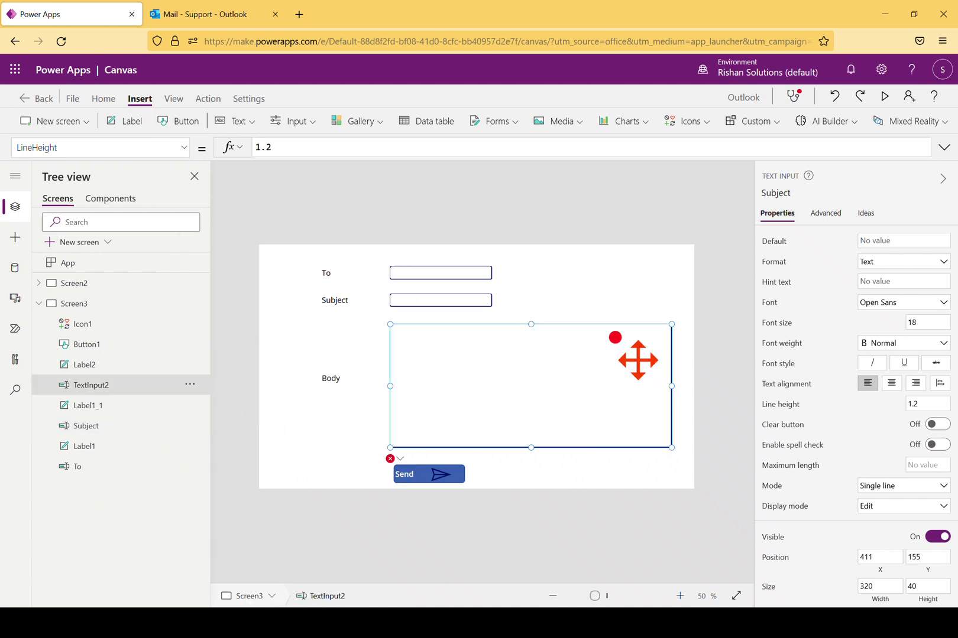
pyautogui.click(189, 384)
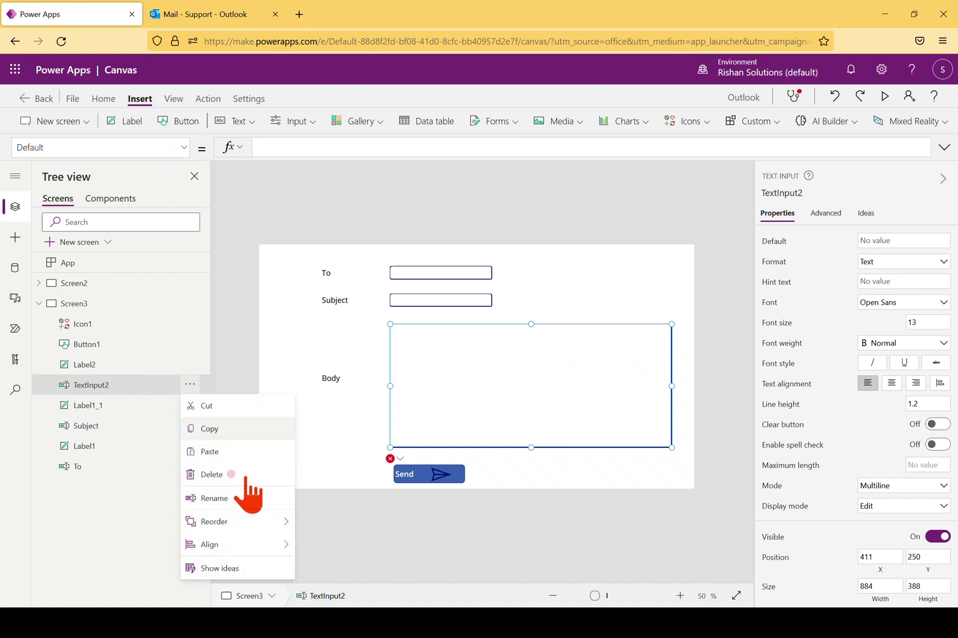
pyautogui.click(218, 499)
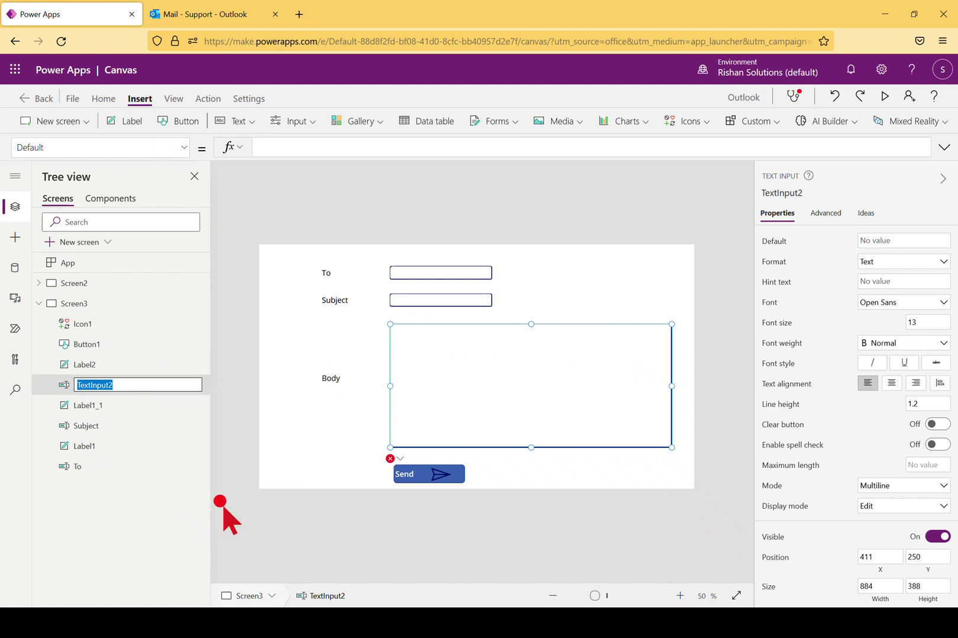
pyautogui.write('Ma')
pyautogui.click(128, 518)
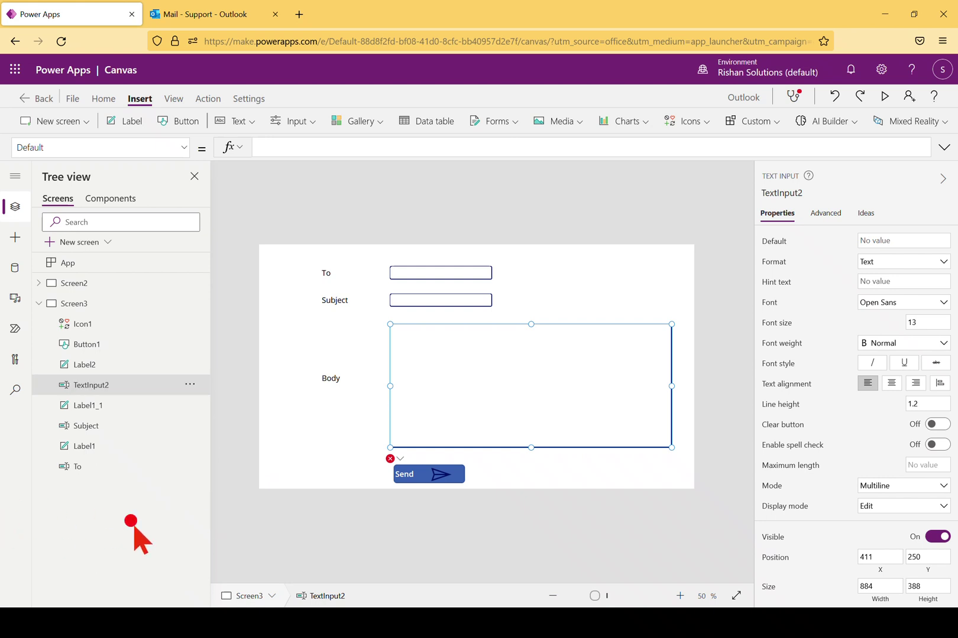
pyautogui.click(428, 476)
# Fill the SendEmail arguments with To.Text as recipient and Subject.Text as subject
pyautogui.click(420, 147)
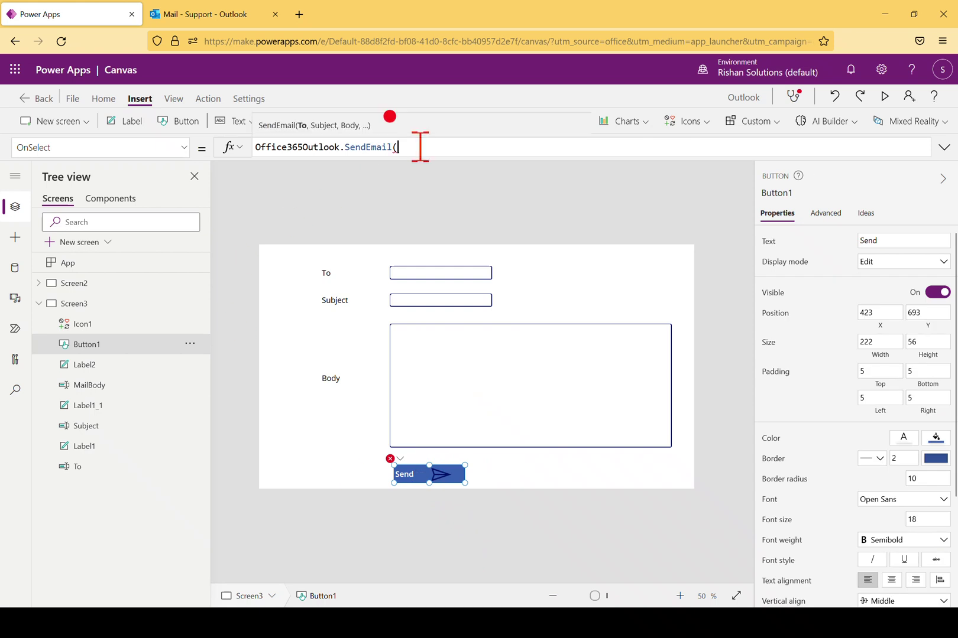
pyautogui.write('To')
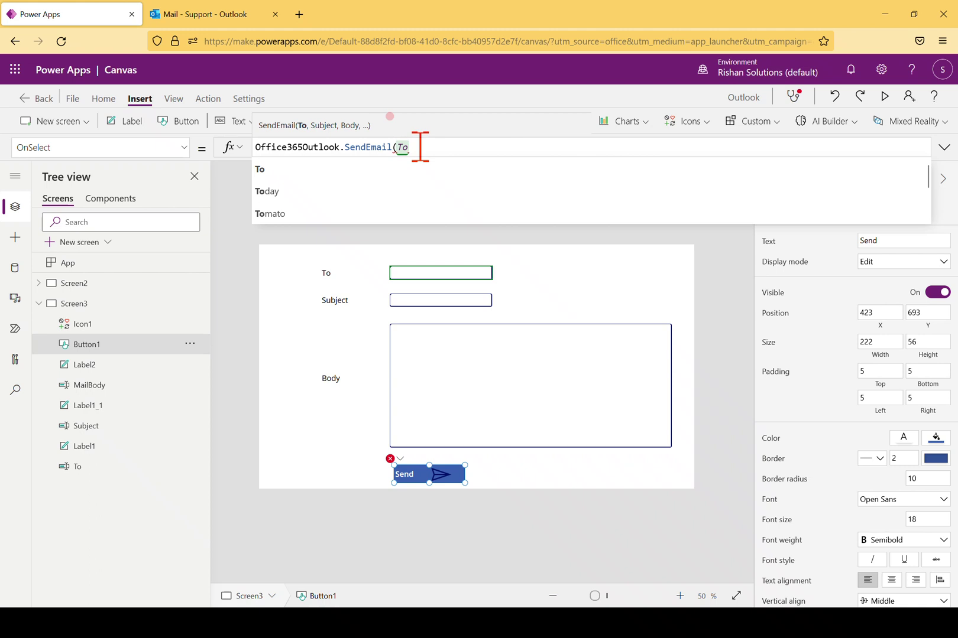
pyautogui.write('.te')
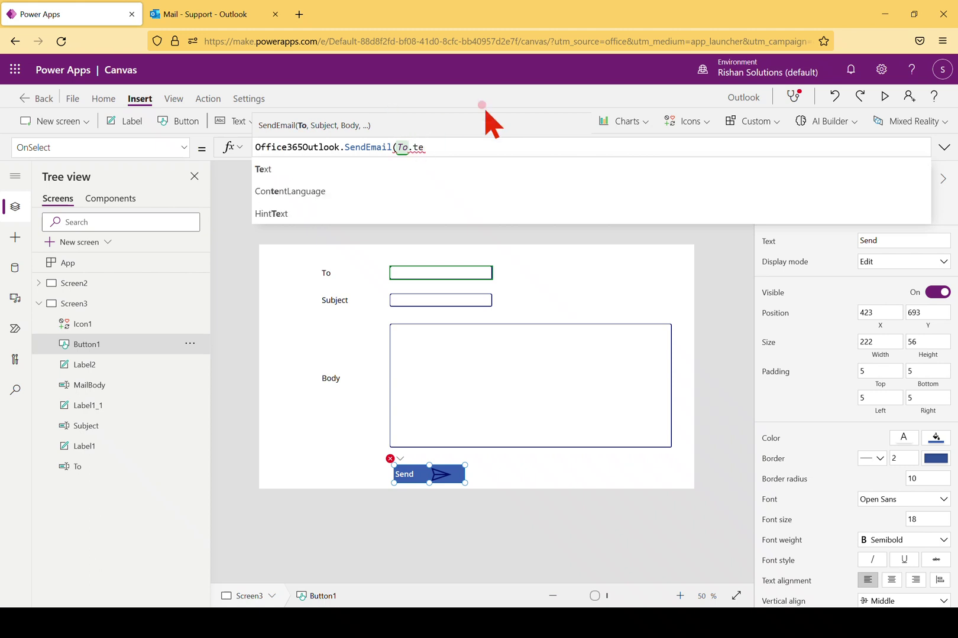
pyautogui.click(318, 173)
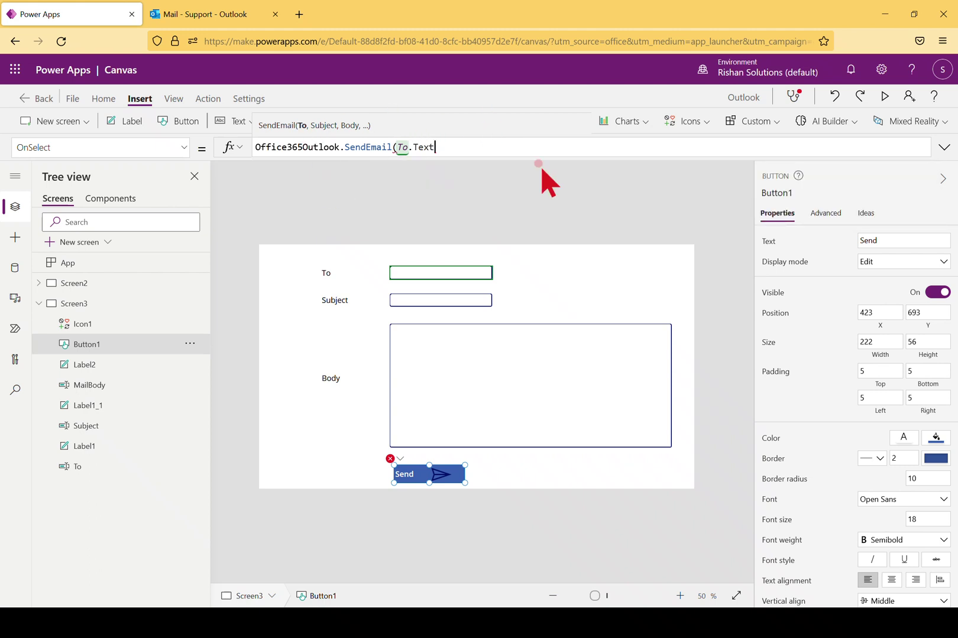
pyautogui.write(', Sub')
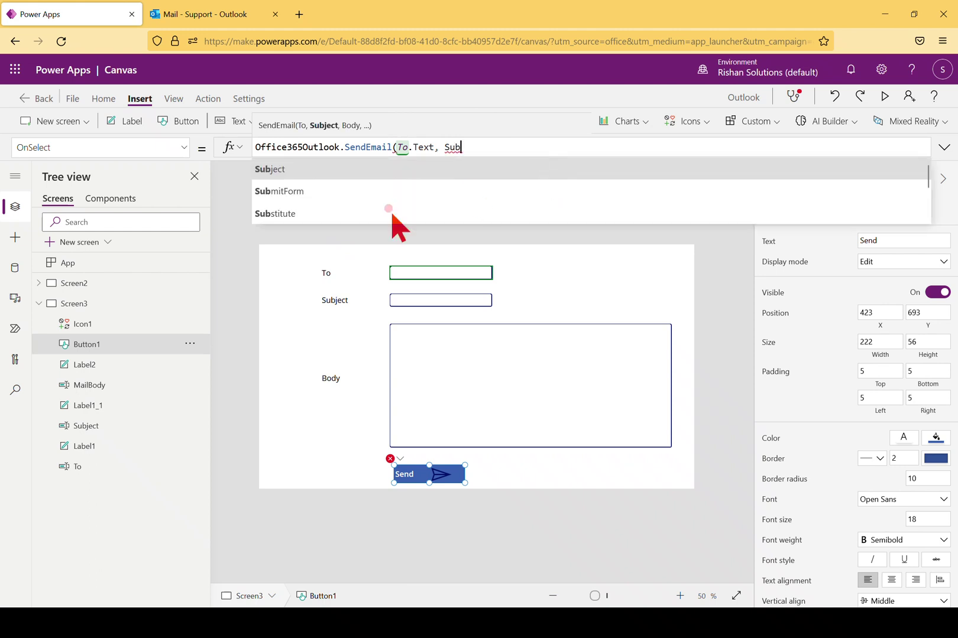
pyautogui.click(340, 173)
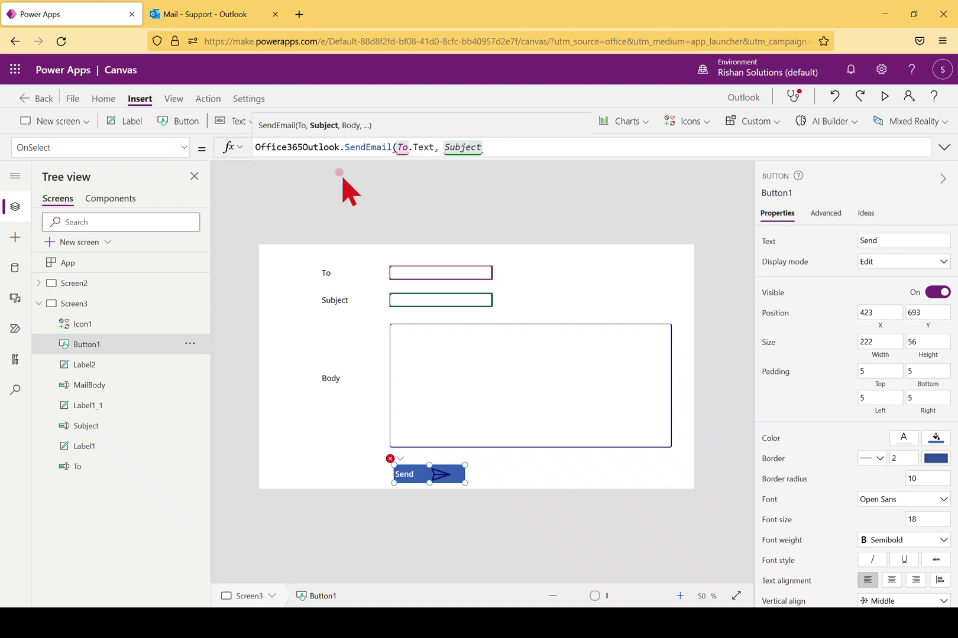
pyautogui.write('.')
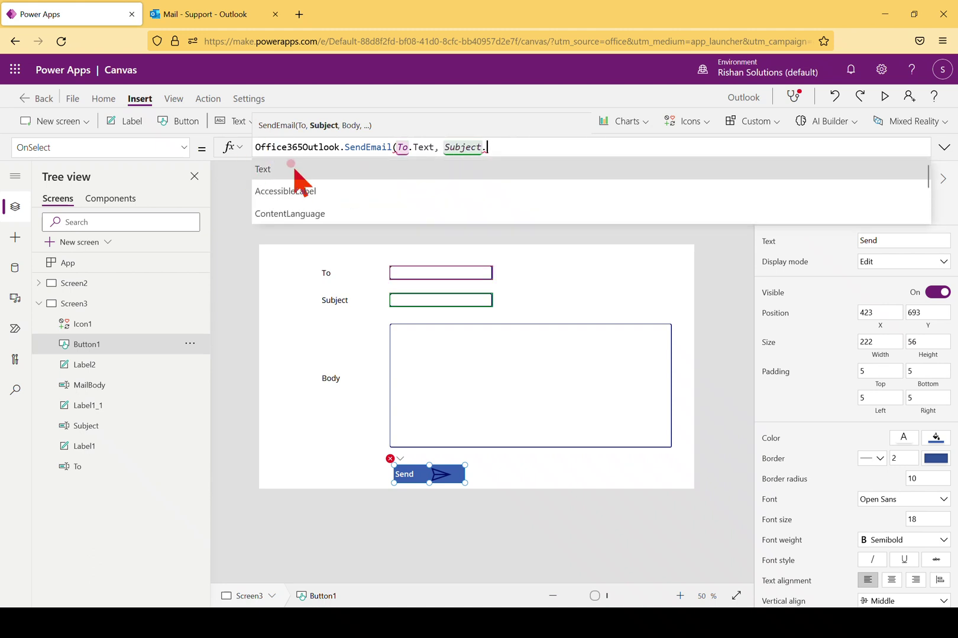
pyautogui.click(293, 171)
# Add MailBody.Text as the body, close the call with ; and begin a Reset(To line
pyautogui.write(', ')
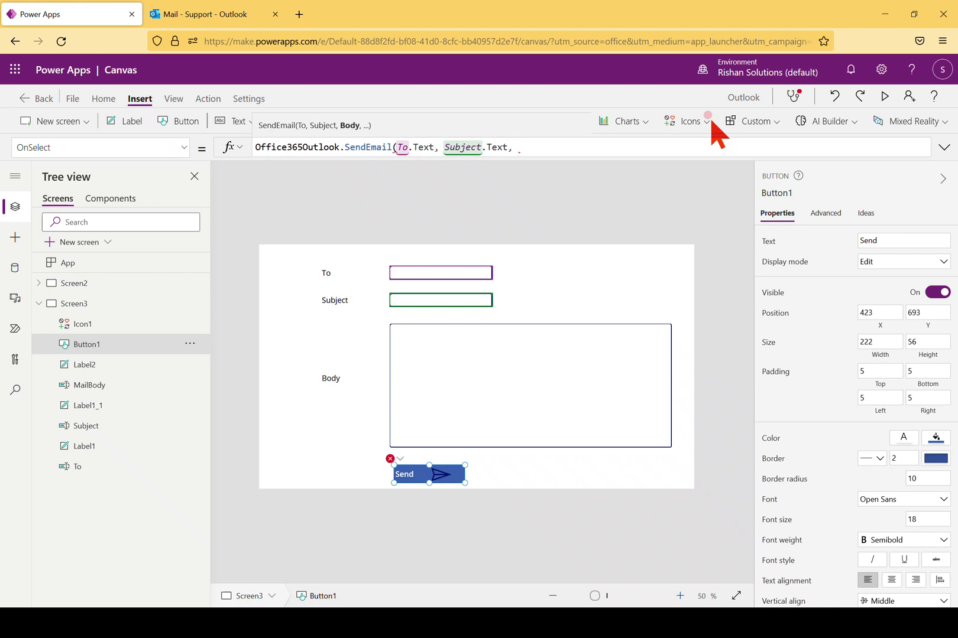
pyautogui.write('Mai')
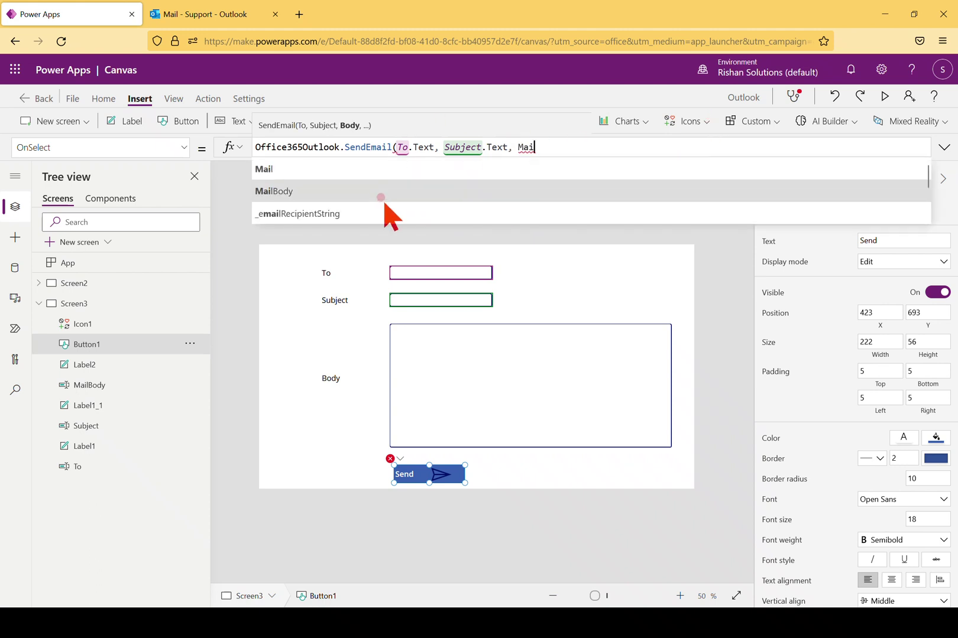
pyautogui.click(385, 208)
pyautogui.press('BackSpace')
pyautogui.press('BackSpace')
pyautogui.press('BackSpace')
pyautogui.press('BackSpace')
pyautogui.press('BackSpace')
pyautogui.press('BackSpace')
pyautogui.press('BackSpace')
pyautogui.press('BackSpace')
pyautogui.press('BackSpace')
pyautogui.press('BackSpace')
pyautogui.press('BackSpace')
pyautogui.press('BackSpace')
pyautogui.press('BackSpace')
pyautogui.press('BackSpace')
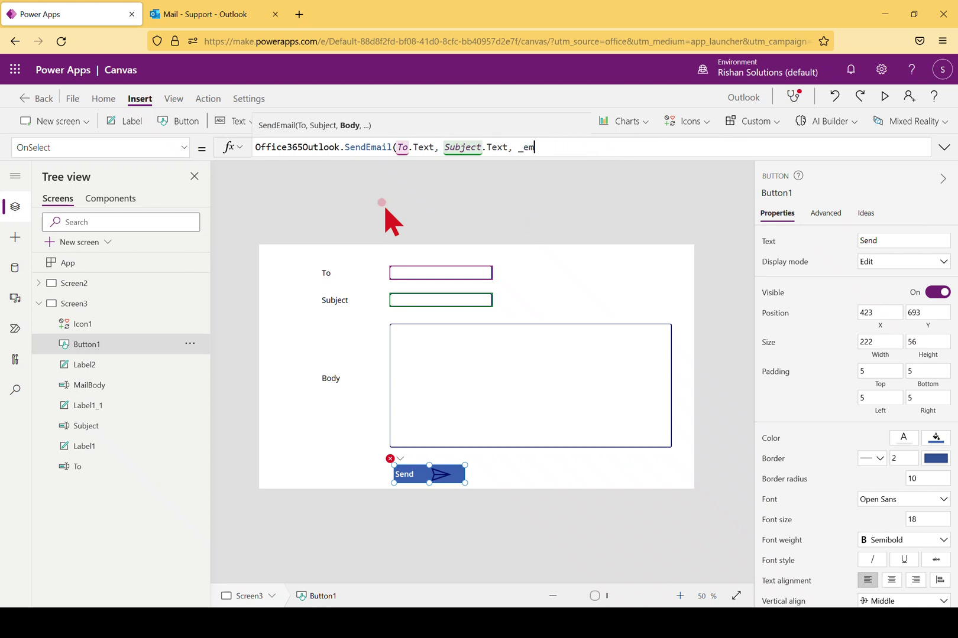
pyautogui.write('i')
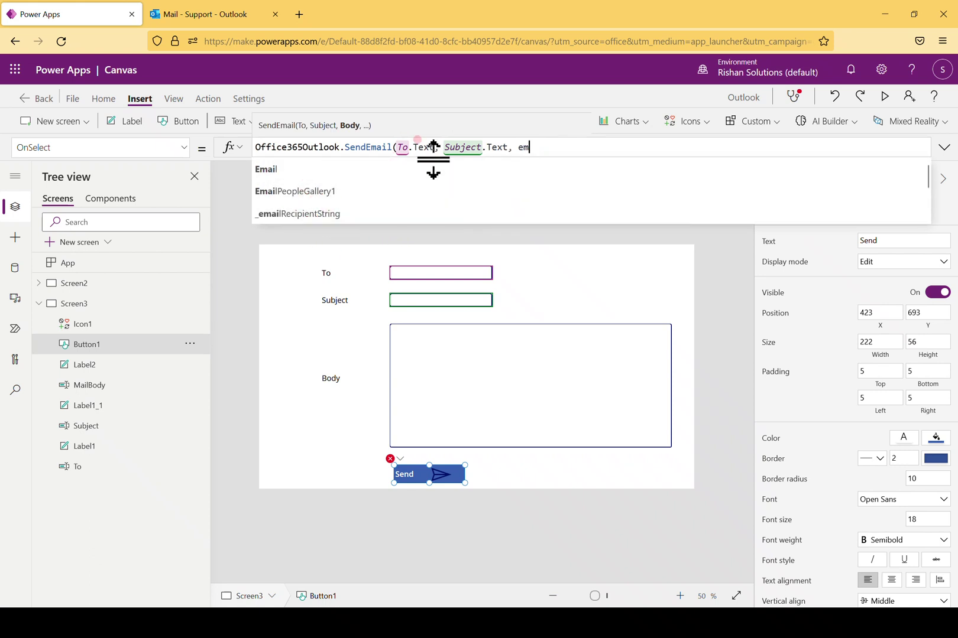
pyautogui.press('BackSpace')
pyautogui.press('BackSpace')
pyautogui.write('mailbo')
pyautogui.click(353, 169)
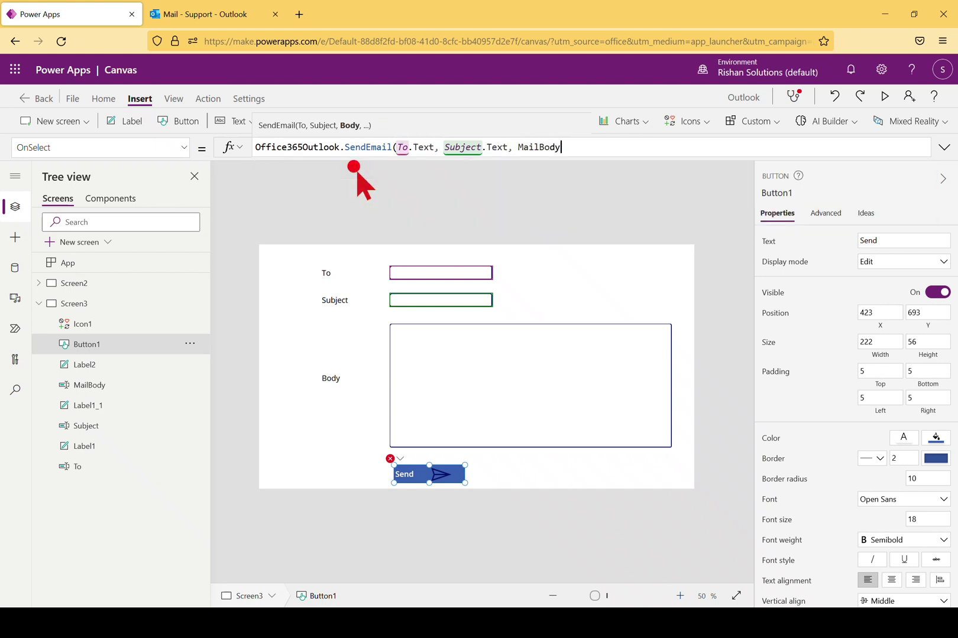
pyautogui.write('.')
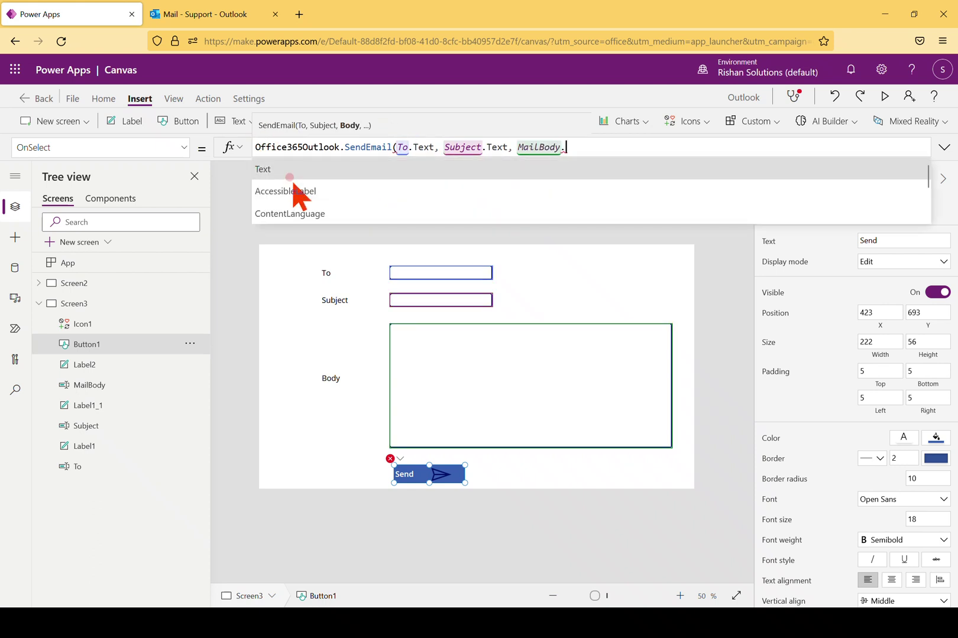
pyautogui.click(292, 175)
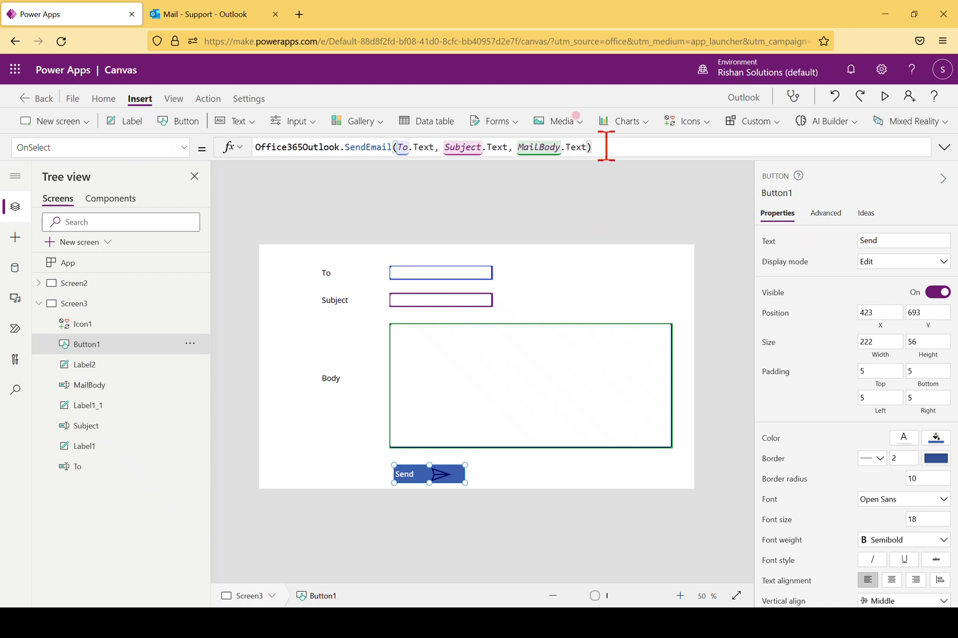
pyautogui.write(';')
pyautogui.hotkey('shift', 'Return')
pyautogui.write('Reset(To')
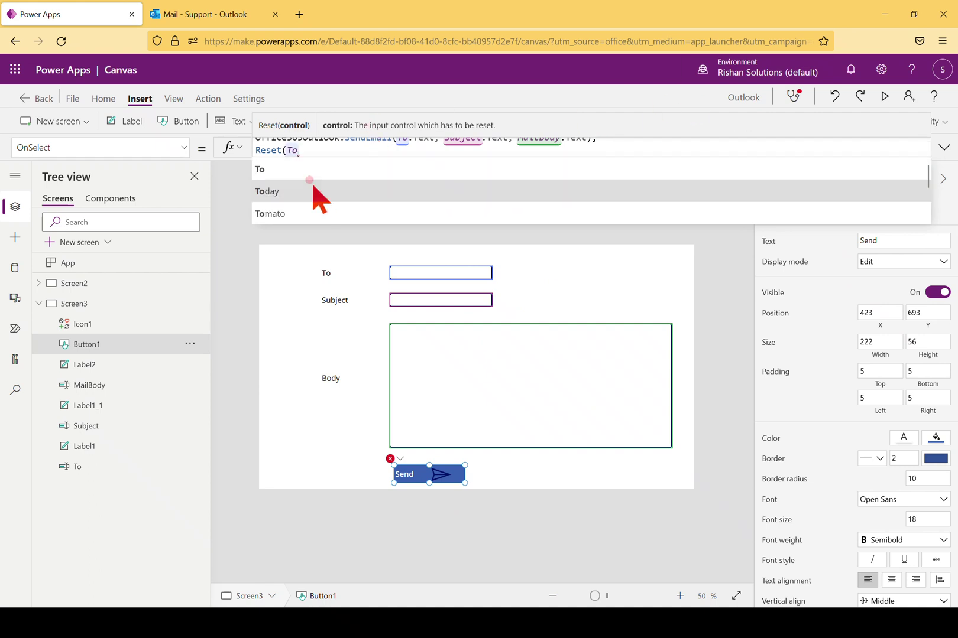
# Finish the second formula line as Reset(To); Reset(Subject); Reset(MailBody);
pyautogui.click(299, 167)
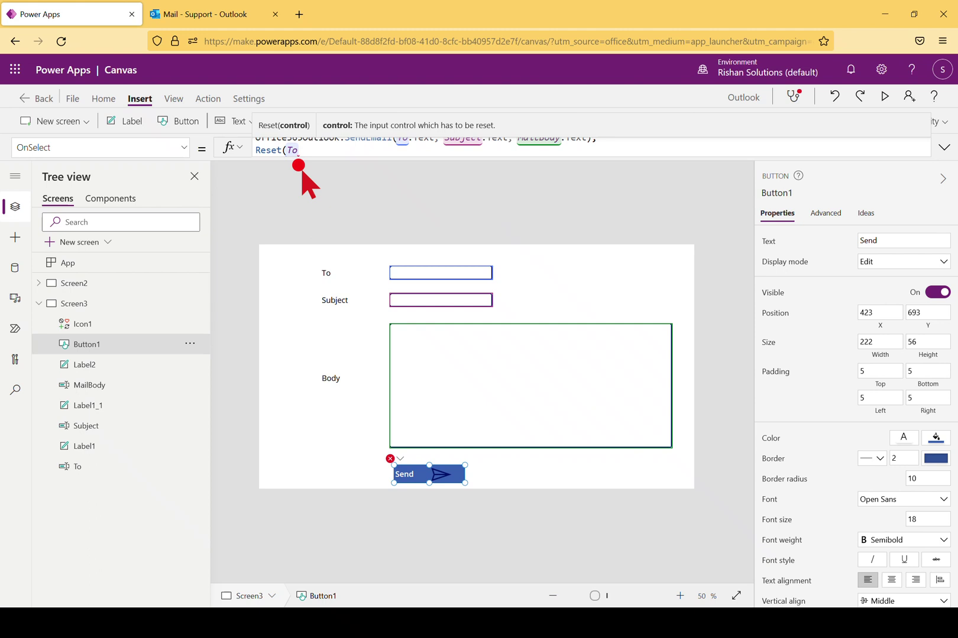
pyautogui.write('; ')
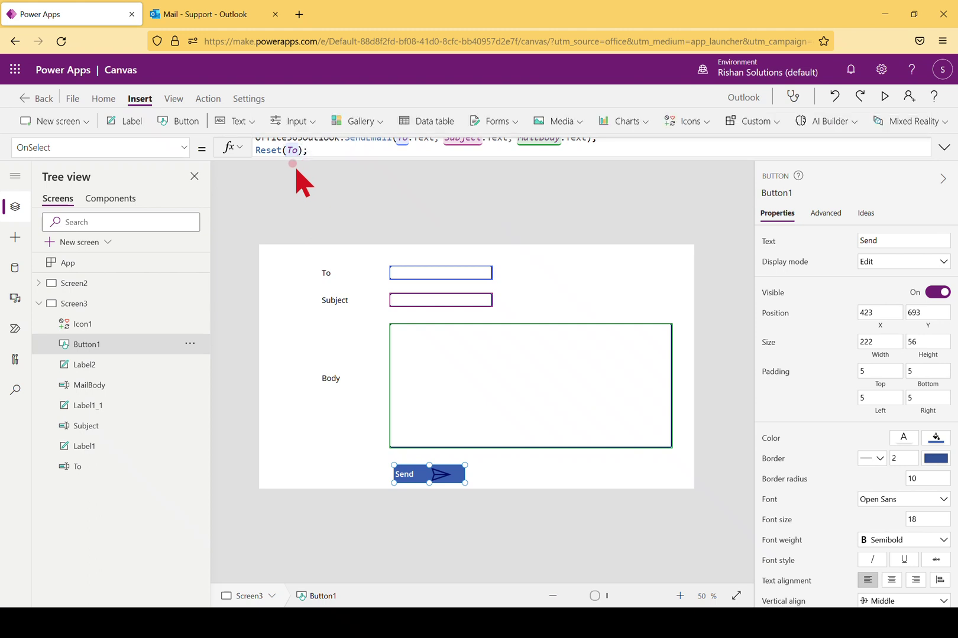
pyautogui.write('Reset(Su')
pyautogui.click(319, 175)
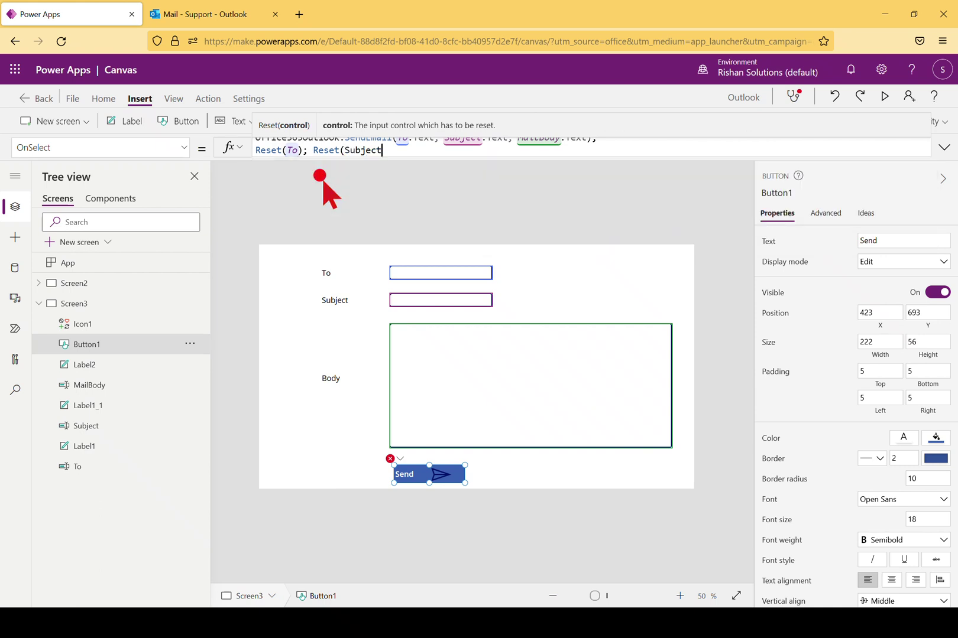
pyautogui.write('); Reset')
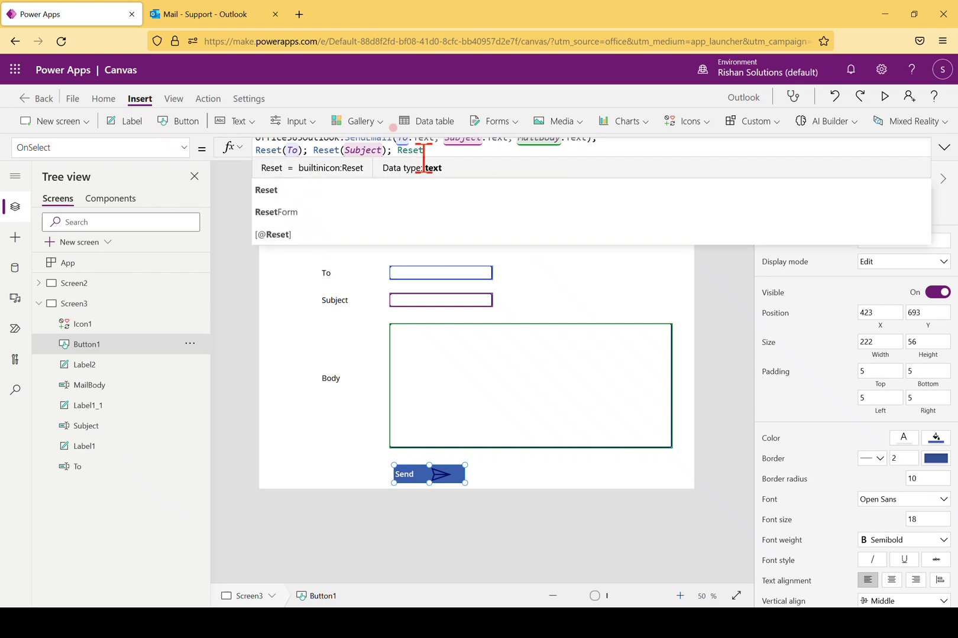
pyautogui.write('(mailBody);')
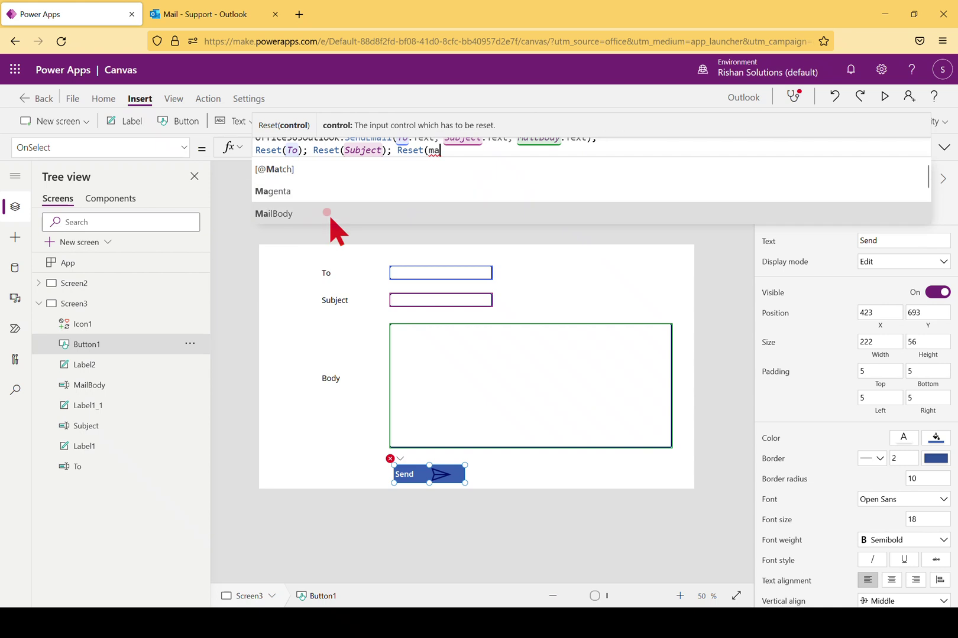
pyautogui.click(326, 212)
pyautogui.write(';')
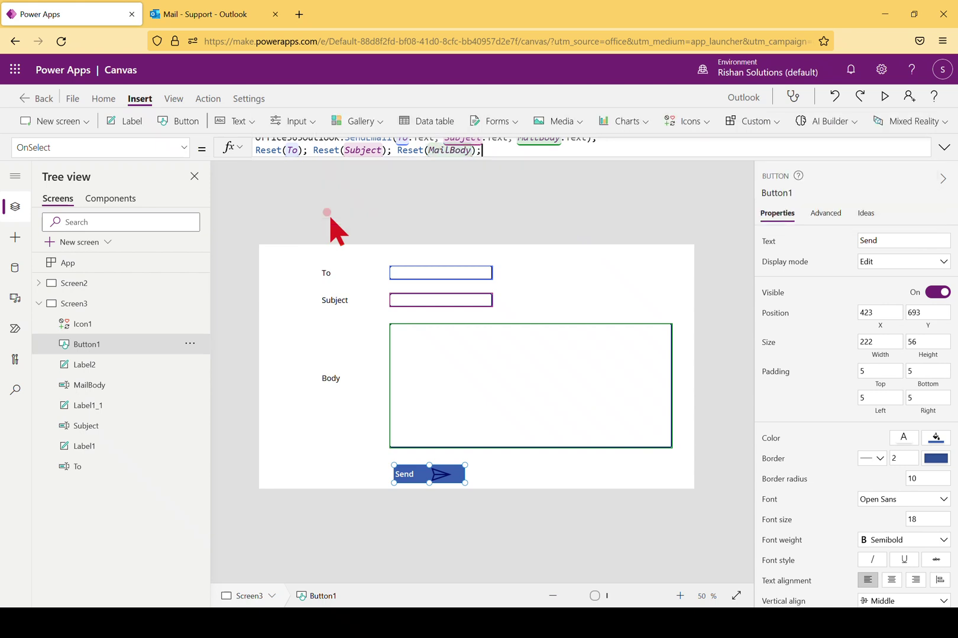
pyautogui.click(886, 98)
# In the app preview, enter the recipient's e-mail, subject 'This is a Demo email' and a short body, then send it
pyautogui.click(387, 151)
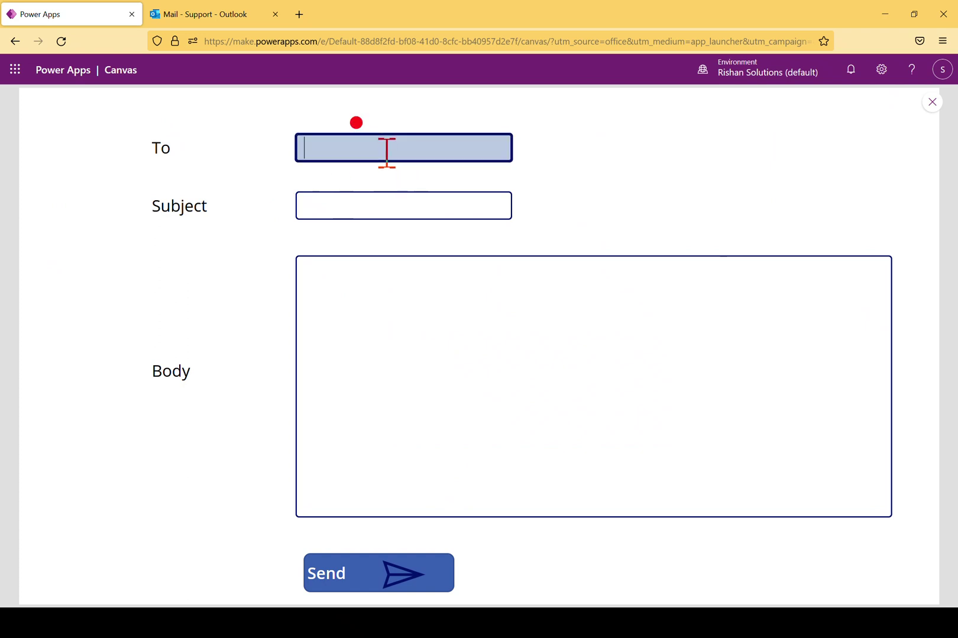
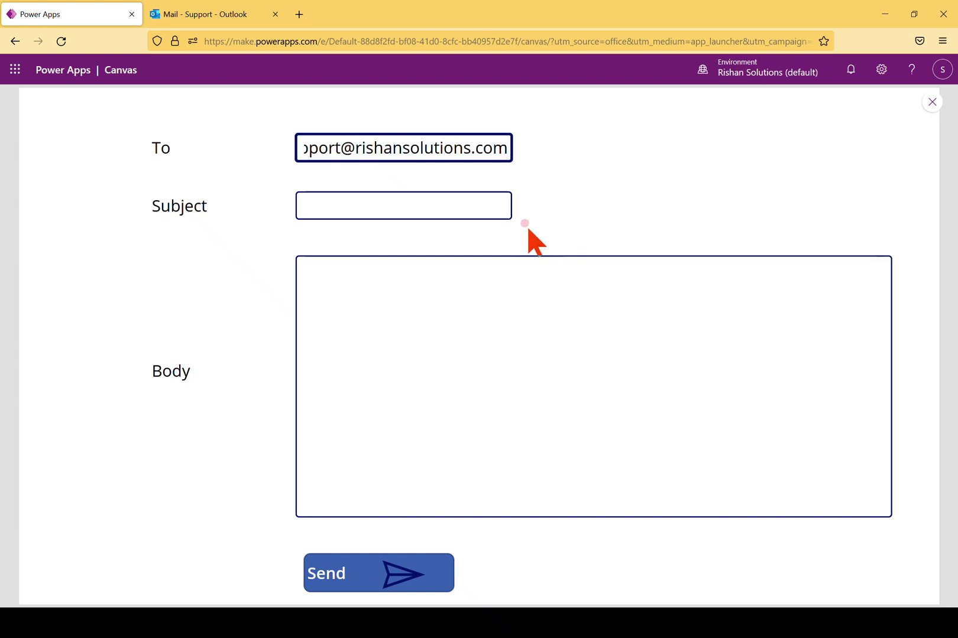
pyautogui.click(450, 205)
pyautogui.write('Thi')
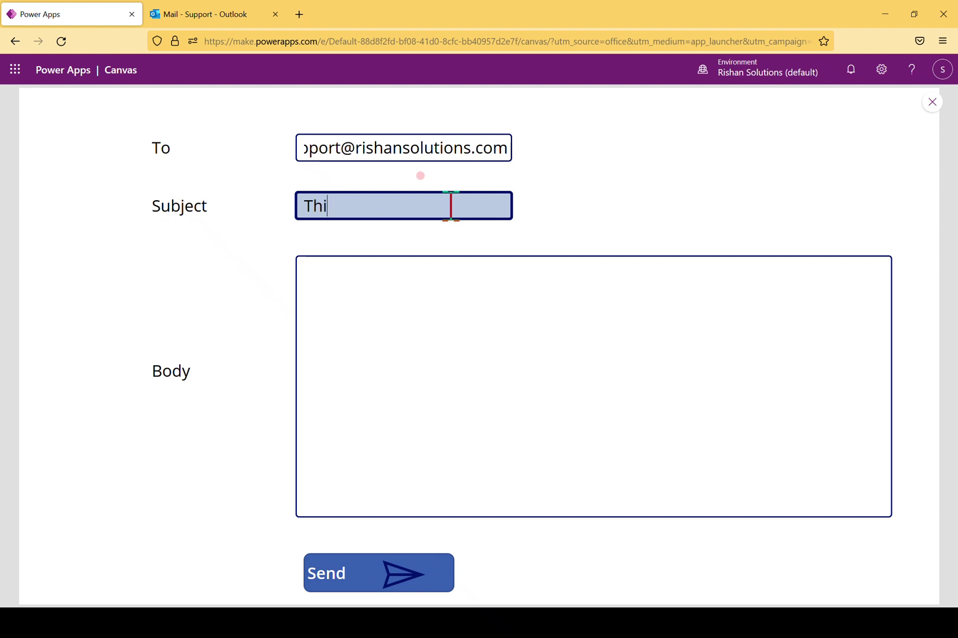
pyautogui.write('s is a Demo emai')
pyautogui.click(556, 271)
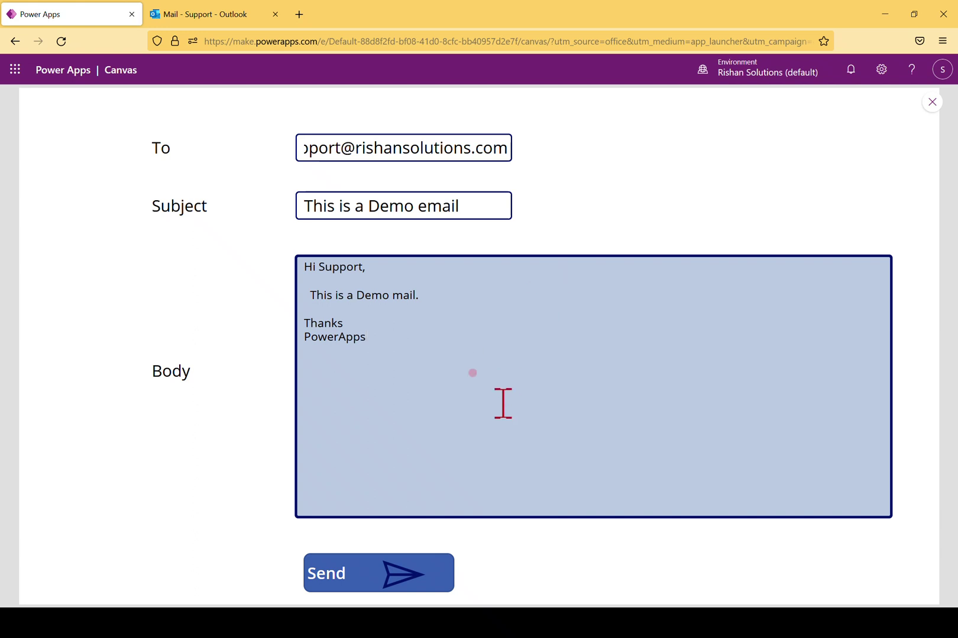
pyautogui.click(408, 577)
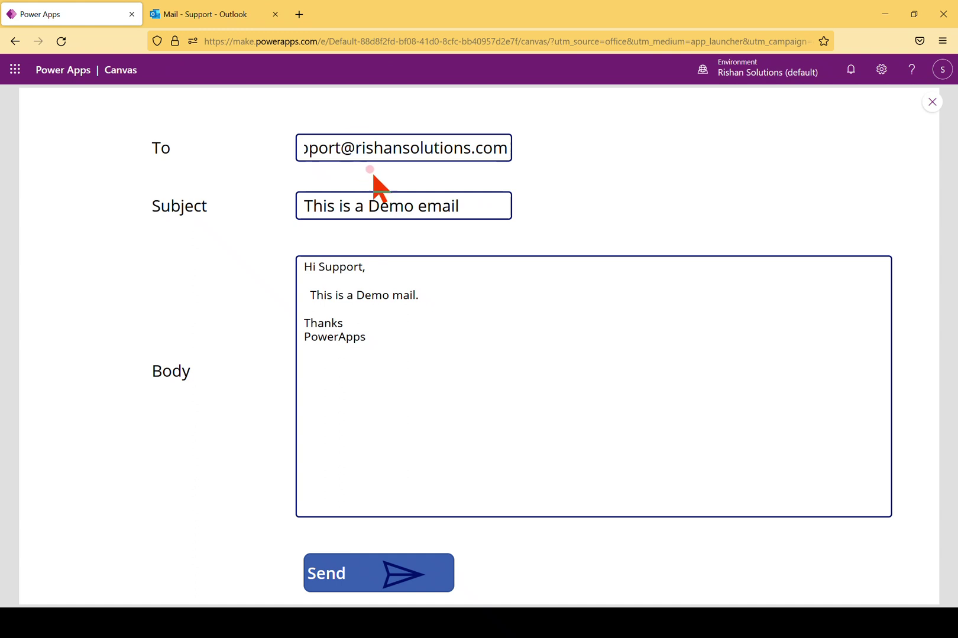
pyautogui.click(331, 574)
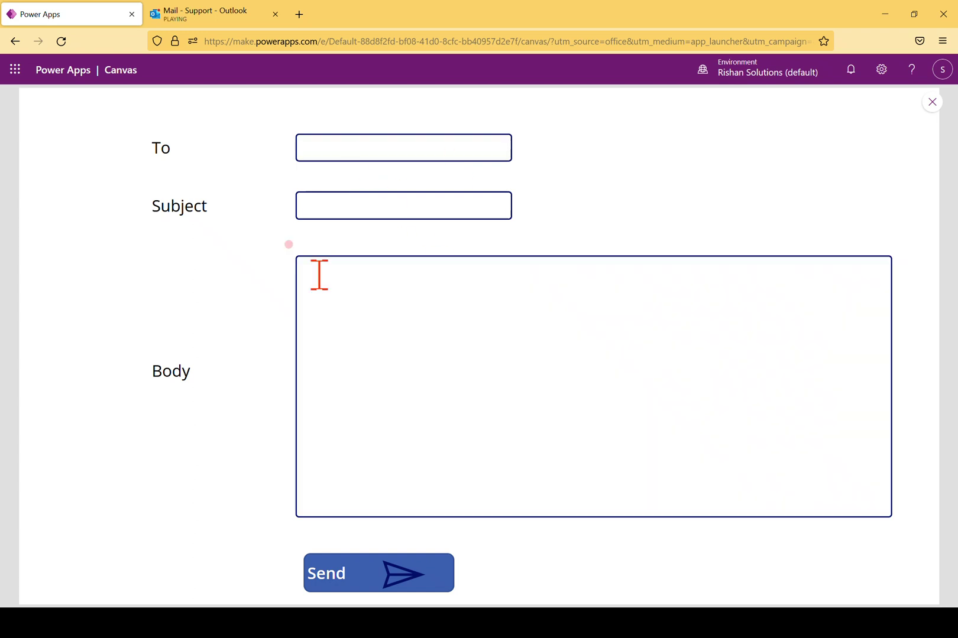
# Open the received 'This is a Demo email' message in the Outlook inbox and highlight its body text
pyautogui.click(189, 23)
pyautogui.click(269, 181)
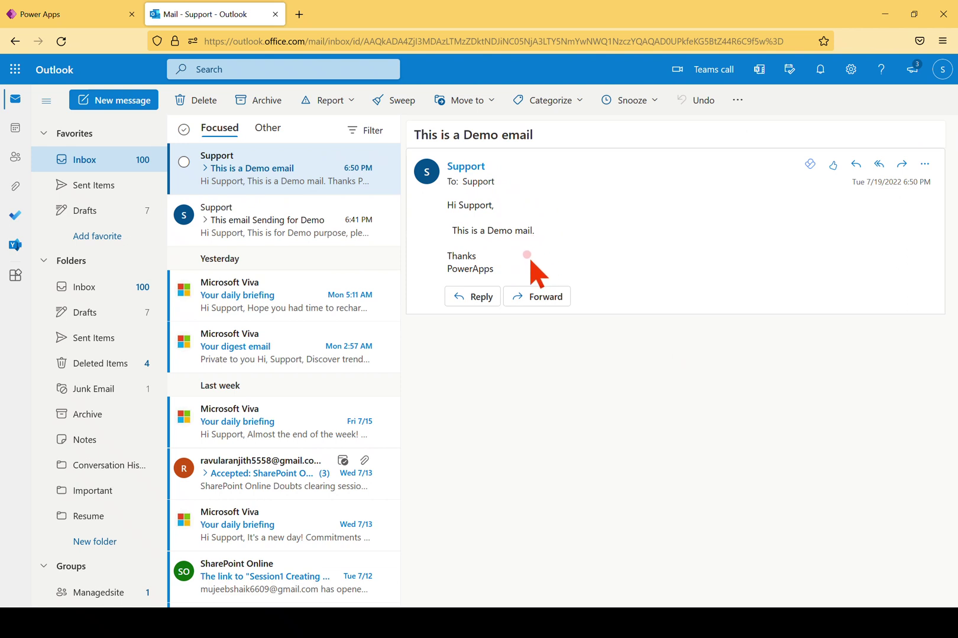
pyautogui.moveTo(507, 263); pyautogui.dragTo(450, 211)
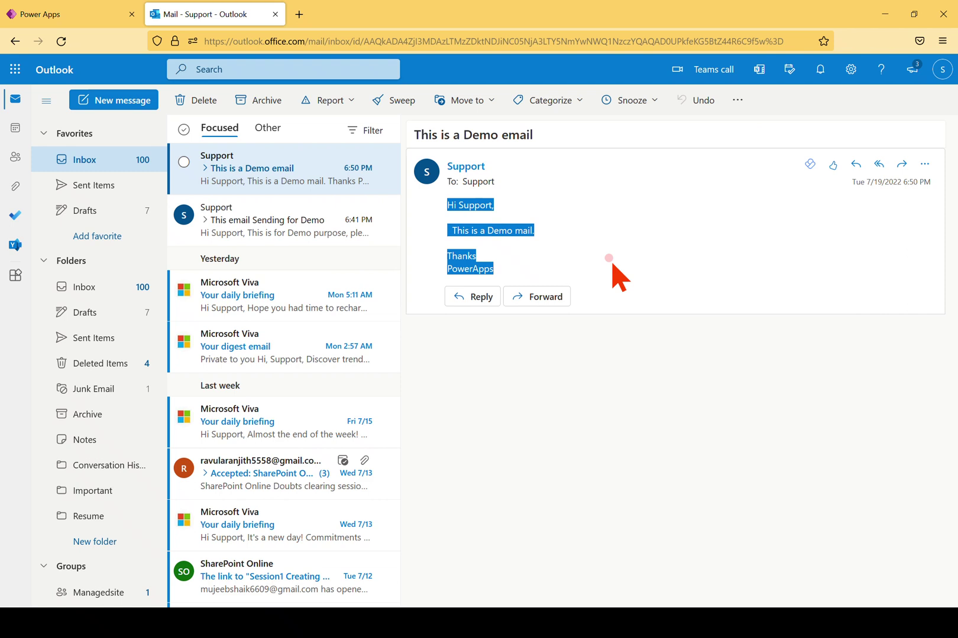
pyautogui.hotkey('alt', 'Tab')
pyautogui.press('Escape')
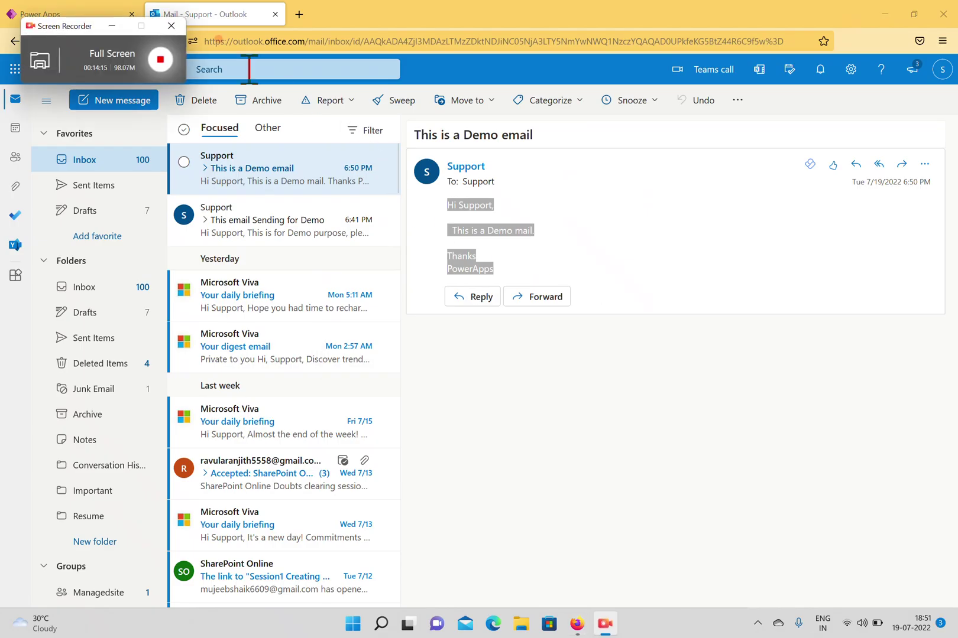